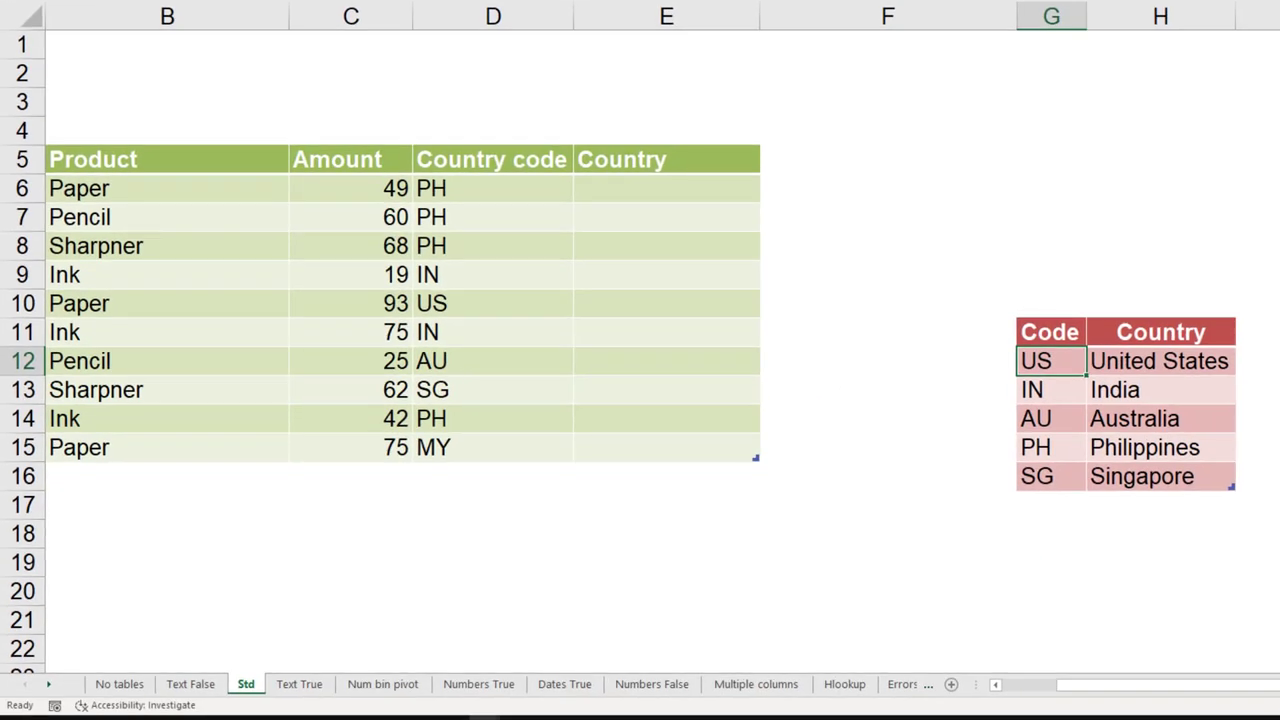
# - Enter =VLOOKUP([@[Country code]],Cmaster,2,0) in E6 so the Country column fills with names
pyautogui.click(948, 533)
pyautogui.write('=VLOOKUP(')
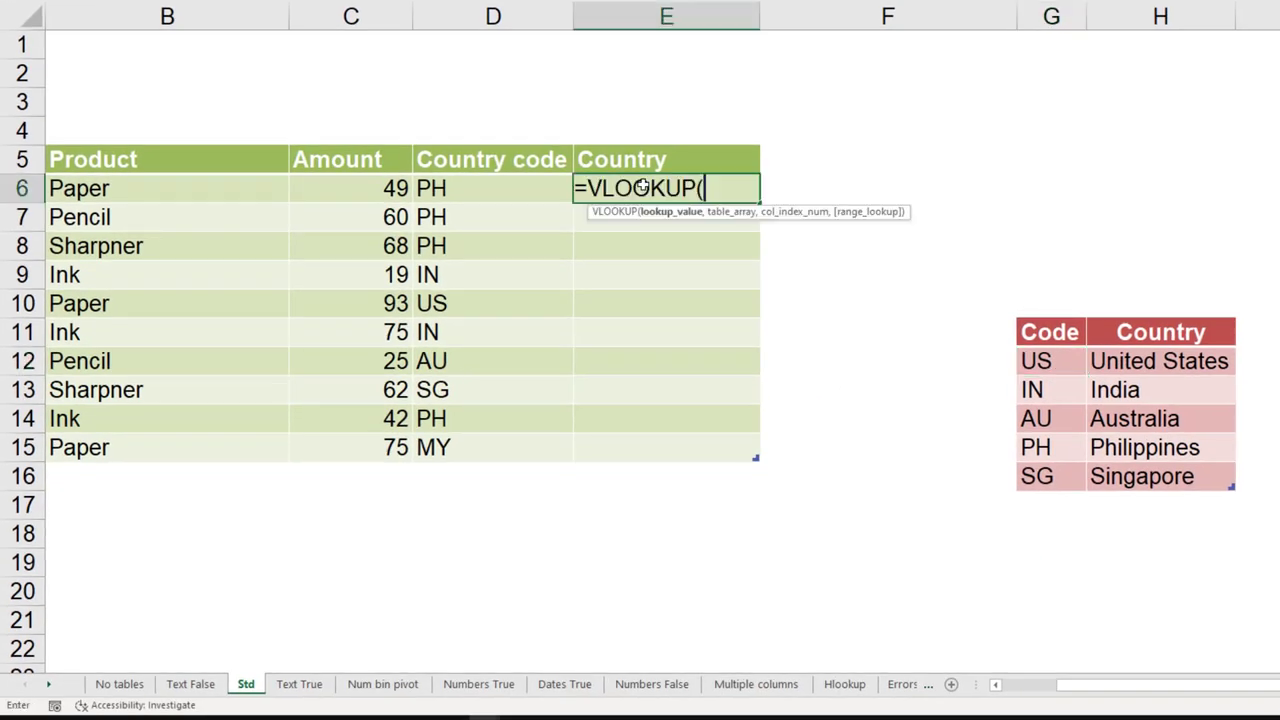
pyautogui.press('Left')
pyautogui.write(',')
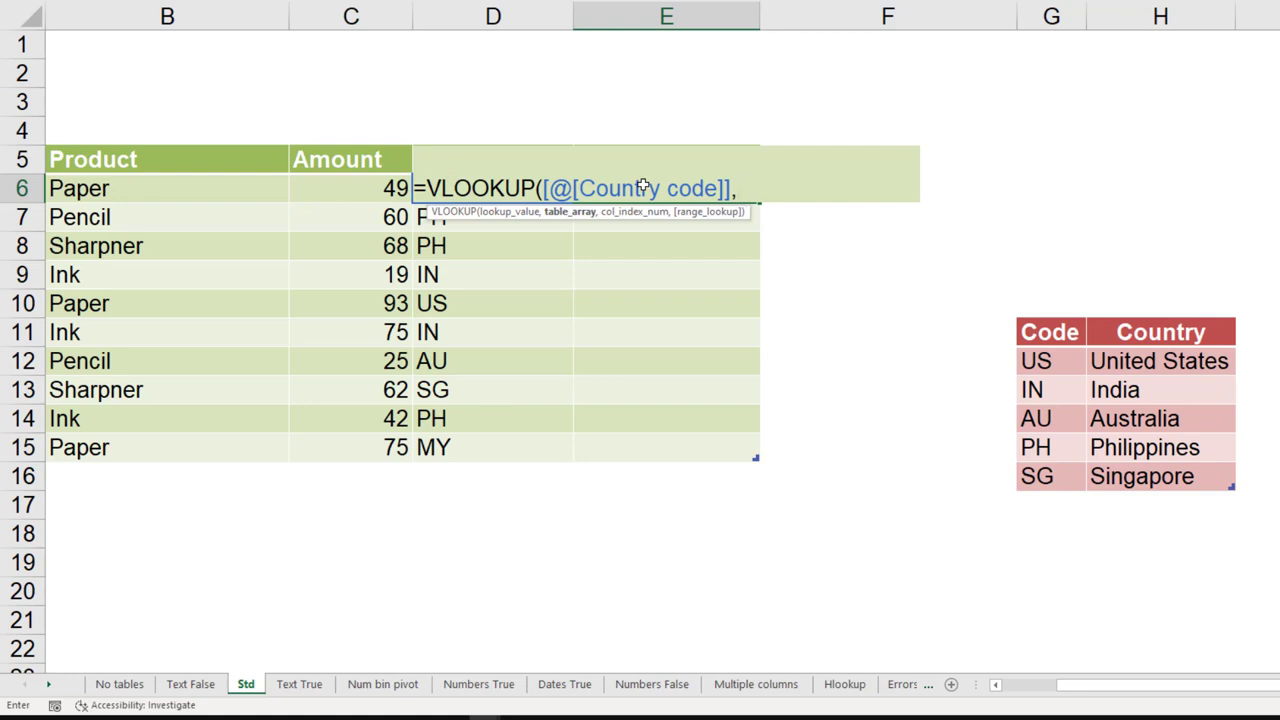
pyautogui.write('cm')
pyautogui.press('Tab')
pyautogui.write(',')
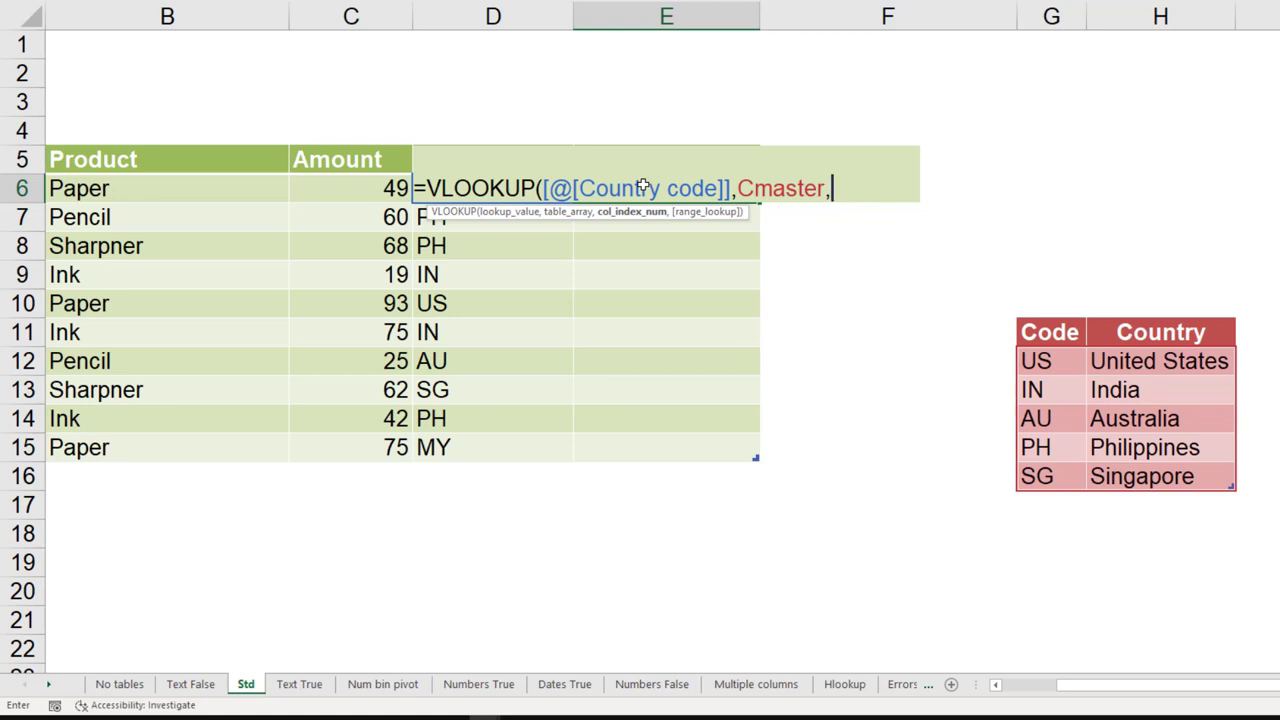
pyautogui.write('2,')
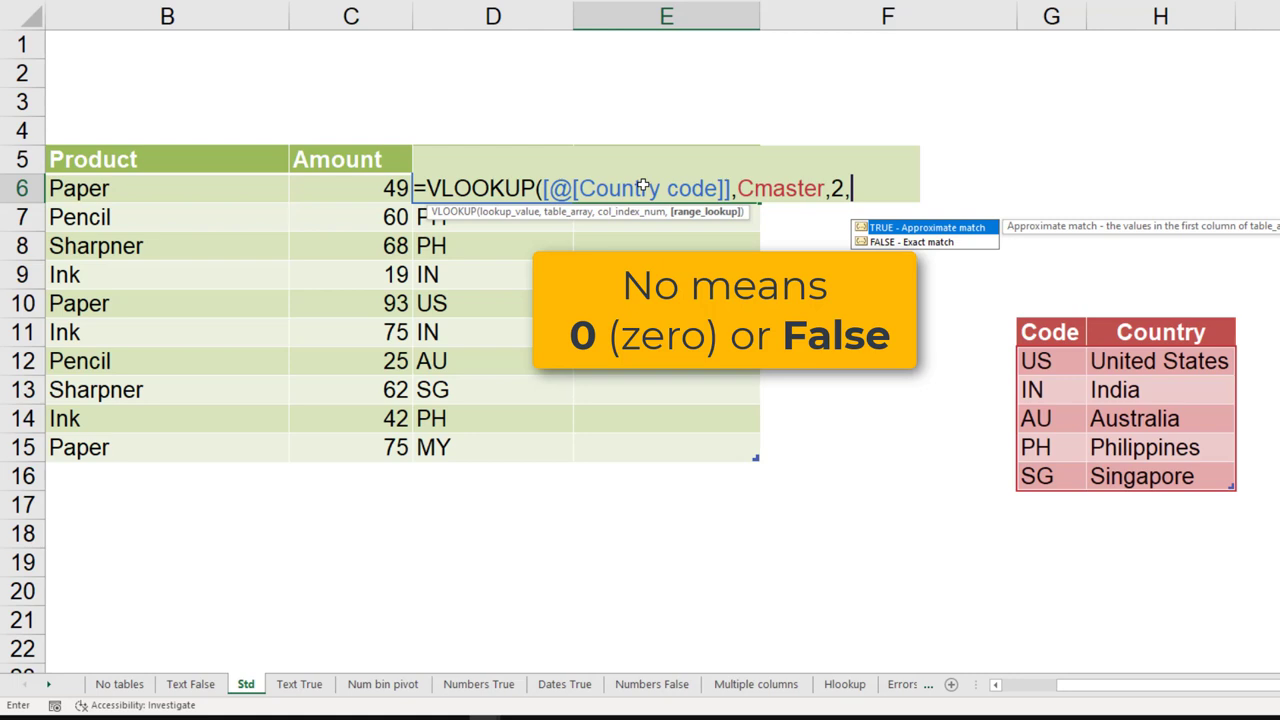
pyautogui.write('0)')
pyautogui.press('Return')
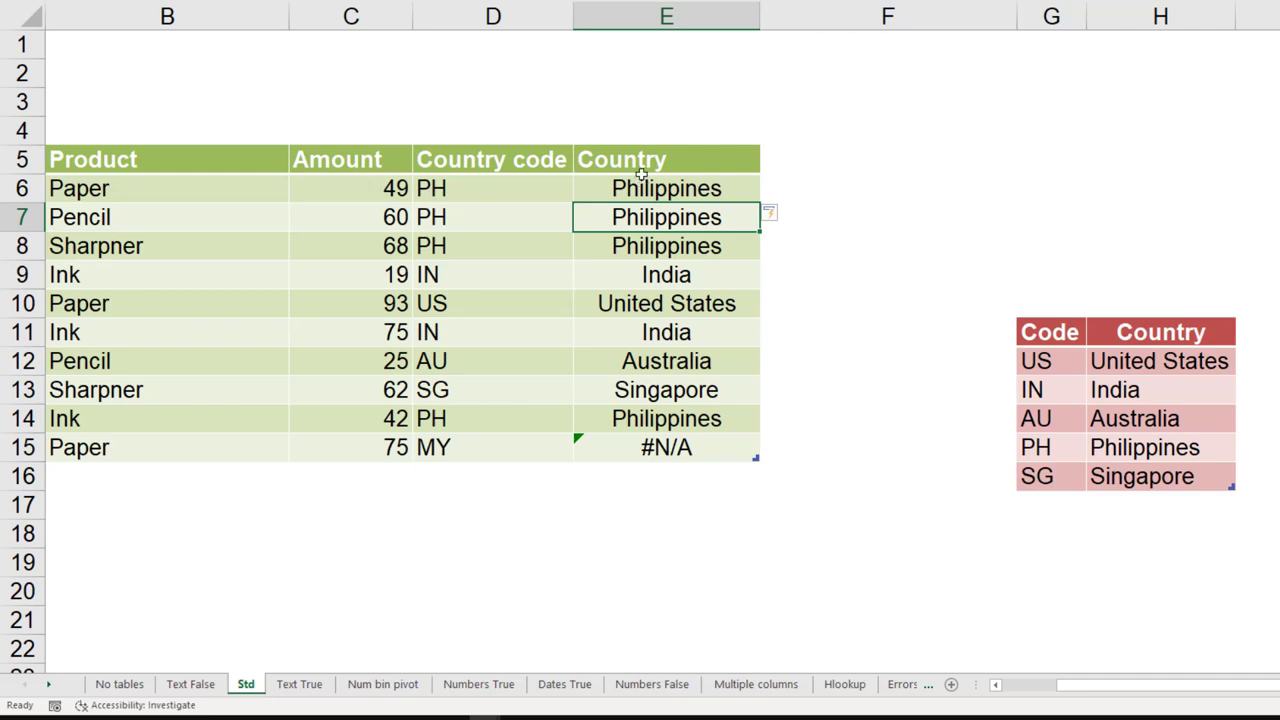
# - Add MY – Malaysia as a new lookup table row, then review the E6 formula
pyautogui.click(1047, 501)
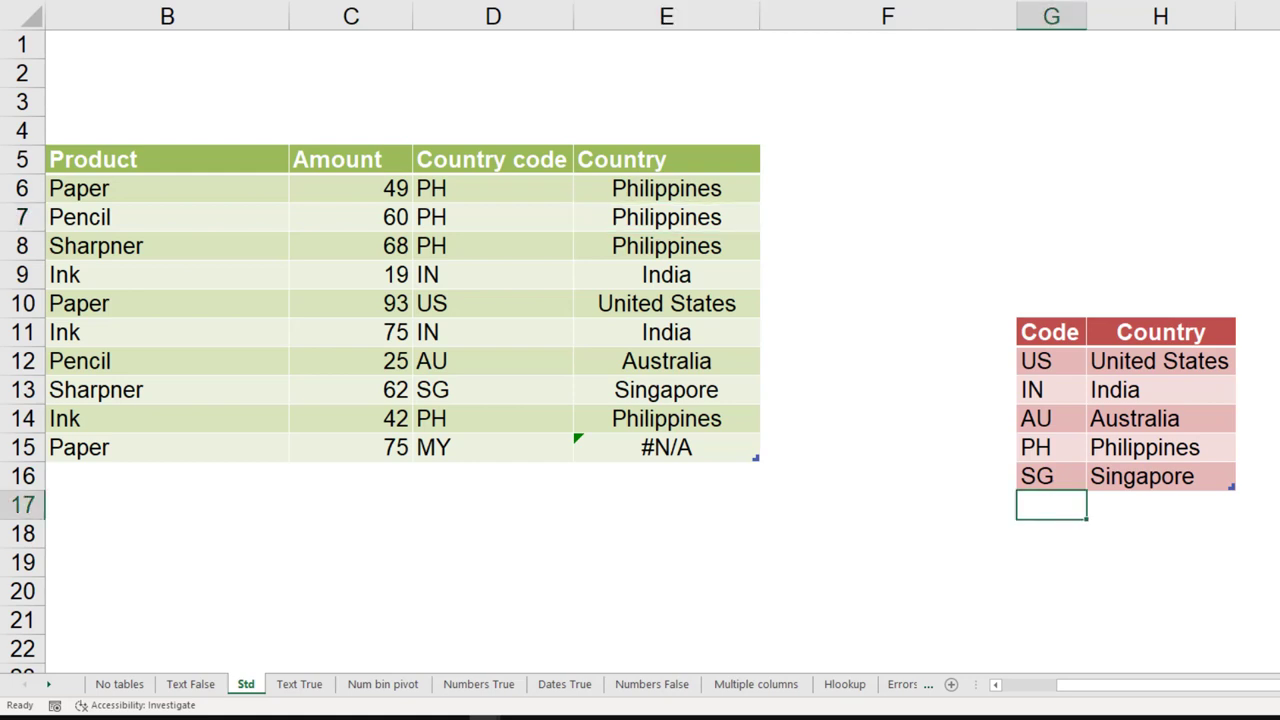
pyautogui.write('MY')
pyautogui.press('Tab')
pyautogui.write('Malaysia')
pyautogui.press('Return')
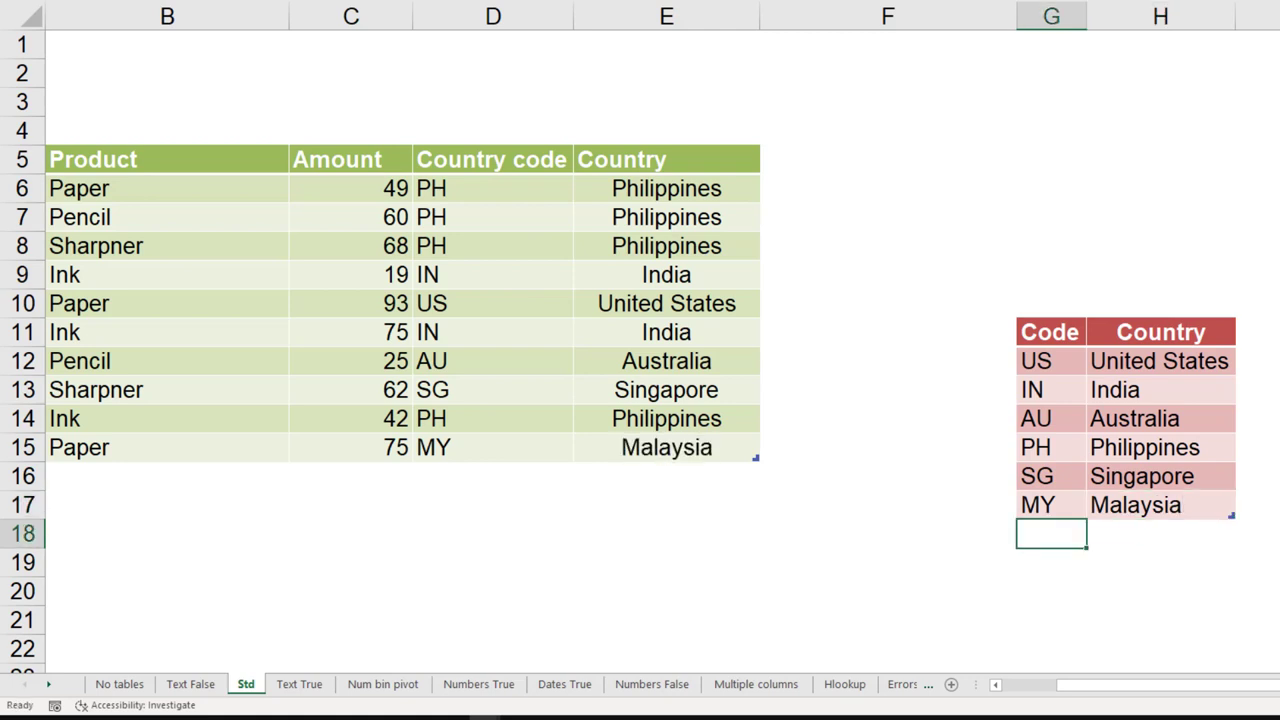
pyautogui.click(722, 190)
pyautogui.press('F2')
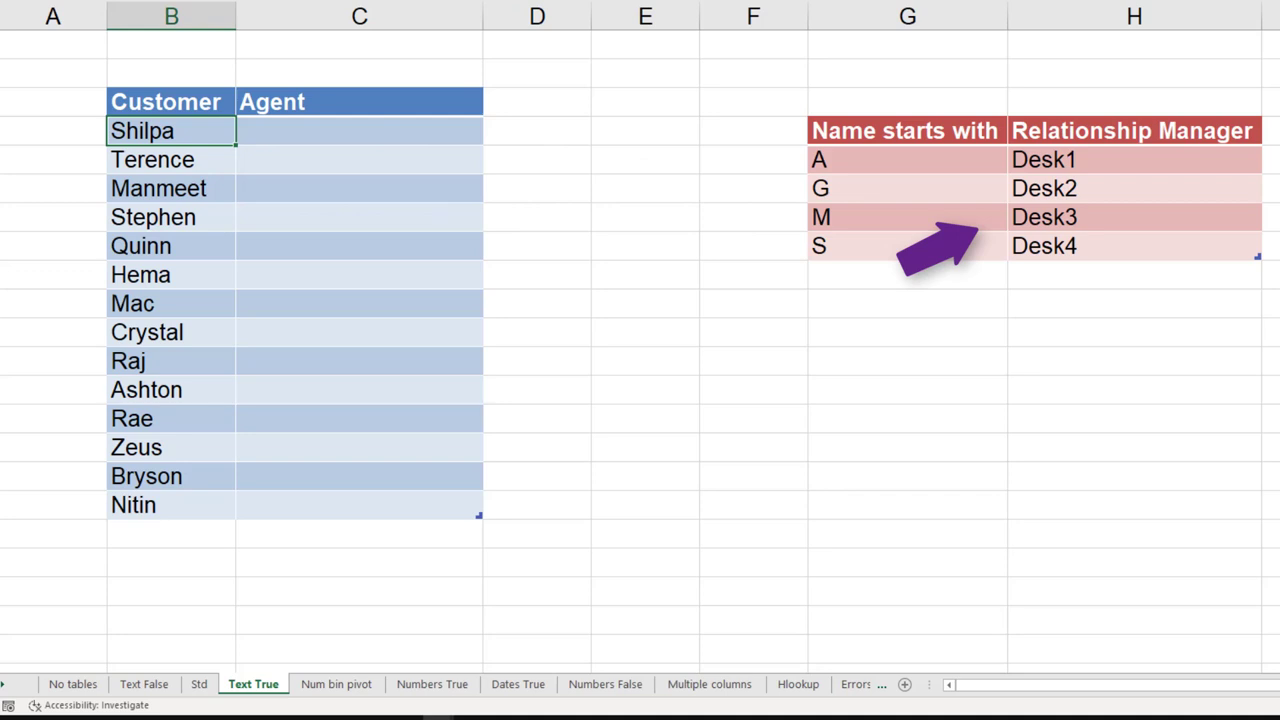
pyautogui.click(898, 160)
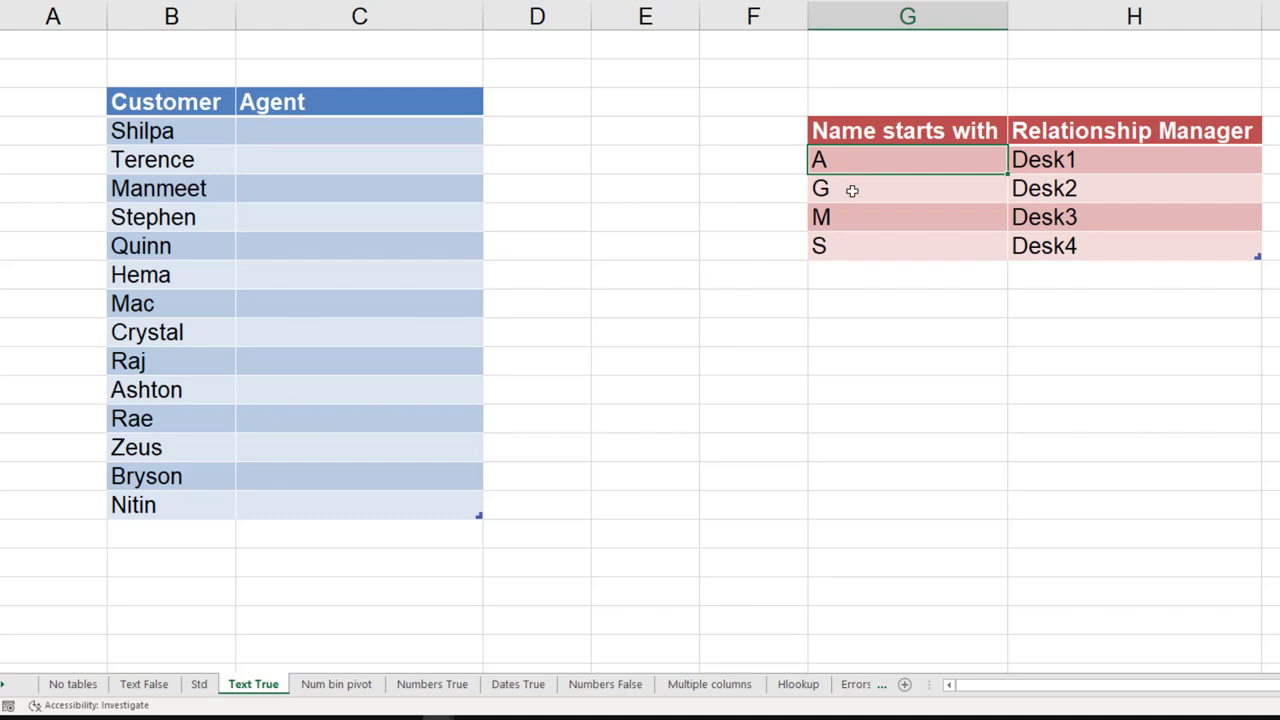
pyautogui.click(850, 244)
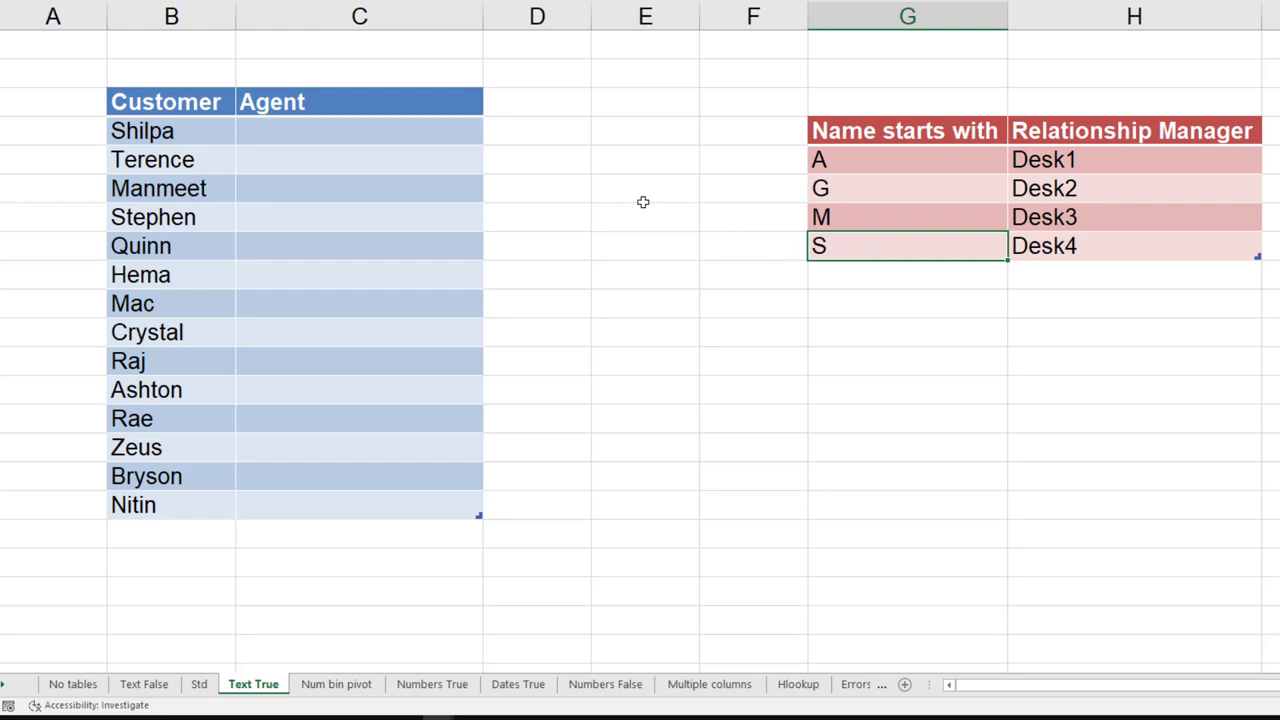
pyautogui.click(394, 131)
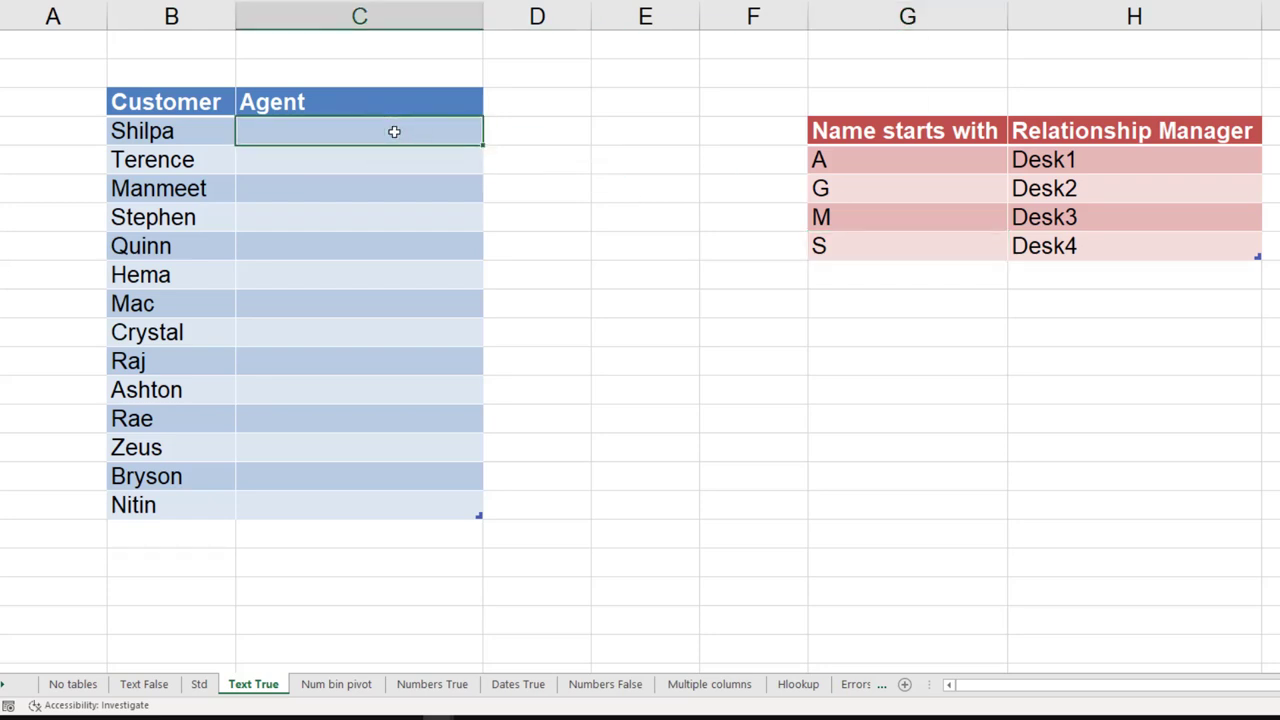
pyautogui.write('=vl')
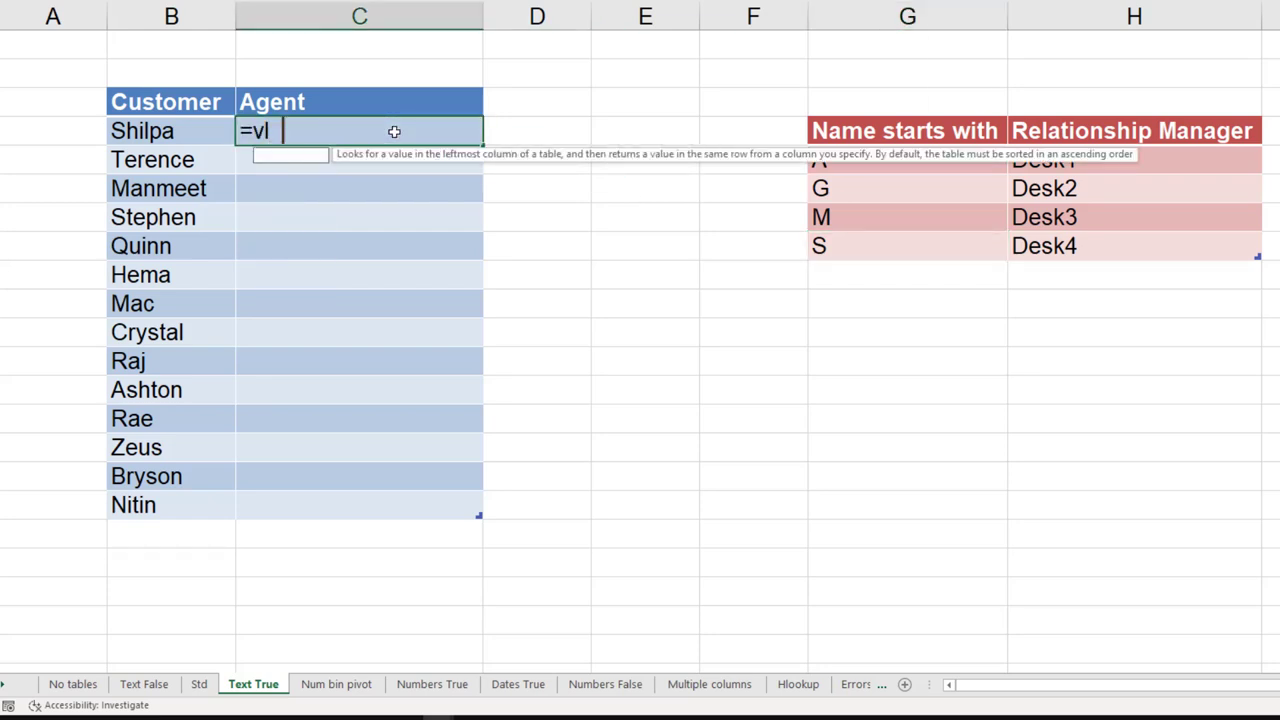
pyautogui.write('ookup)')
pyautogui.press('BackSpace')
pyautogui.write('(')
pyautogui.press('Left')
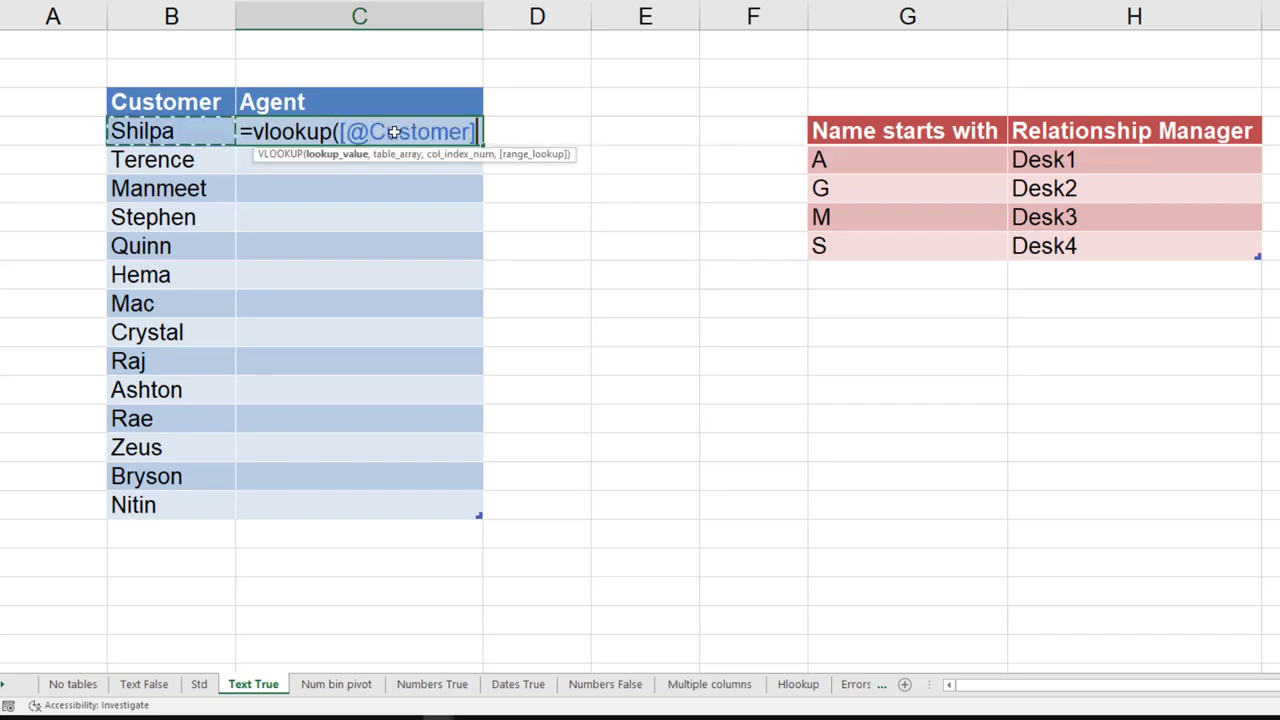
pyautogui.write(',')
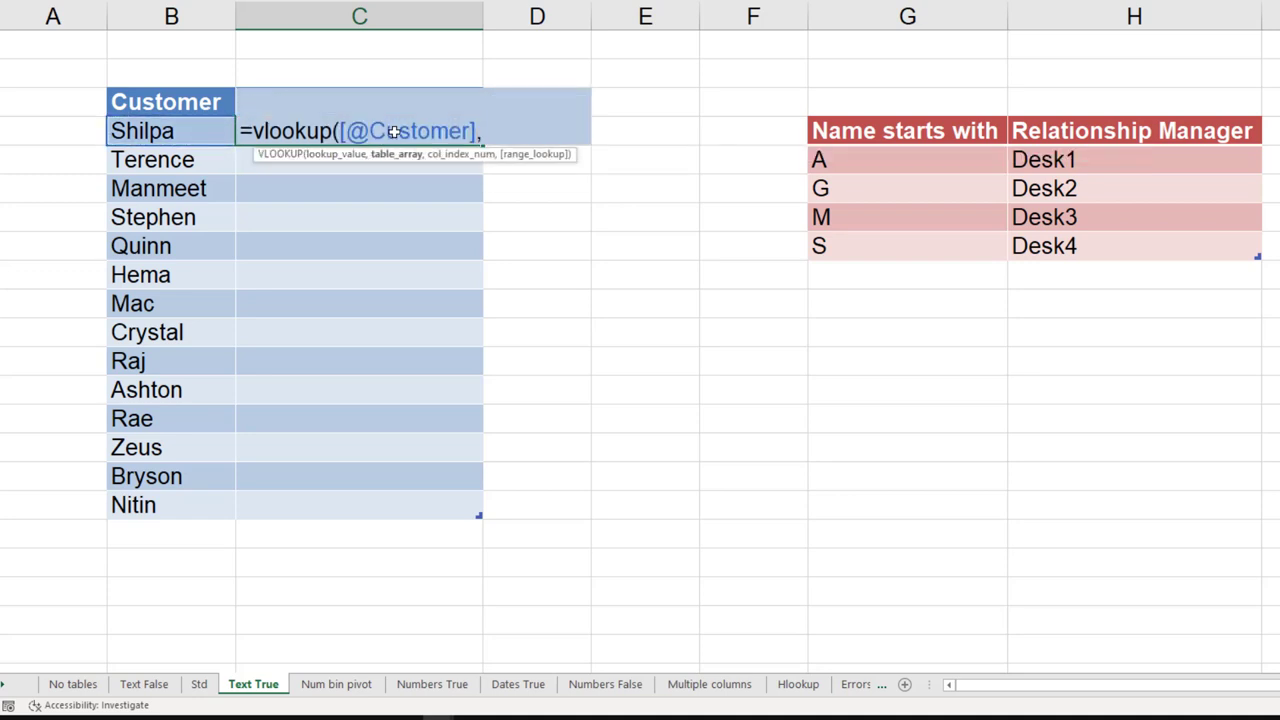
pyautogui.moveTo(917, 163); pyautogui.dragTo(1080, 246)
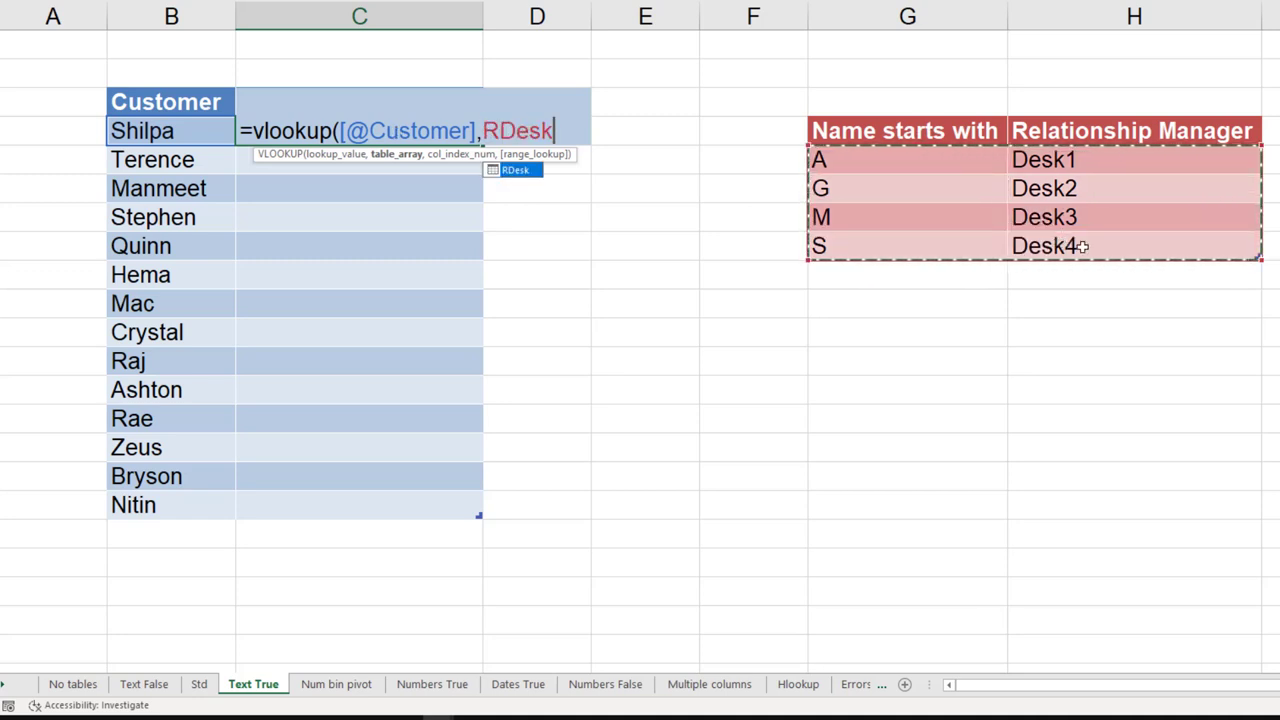
pyautogui.write(',')
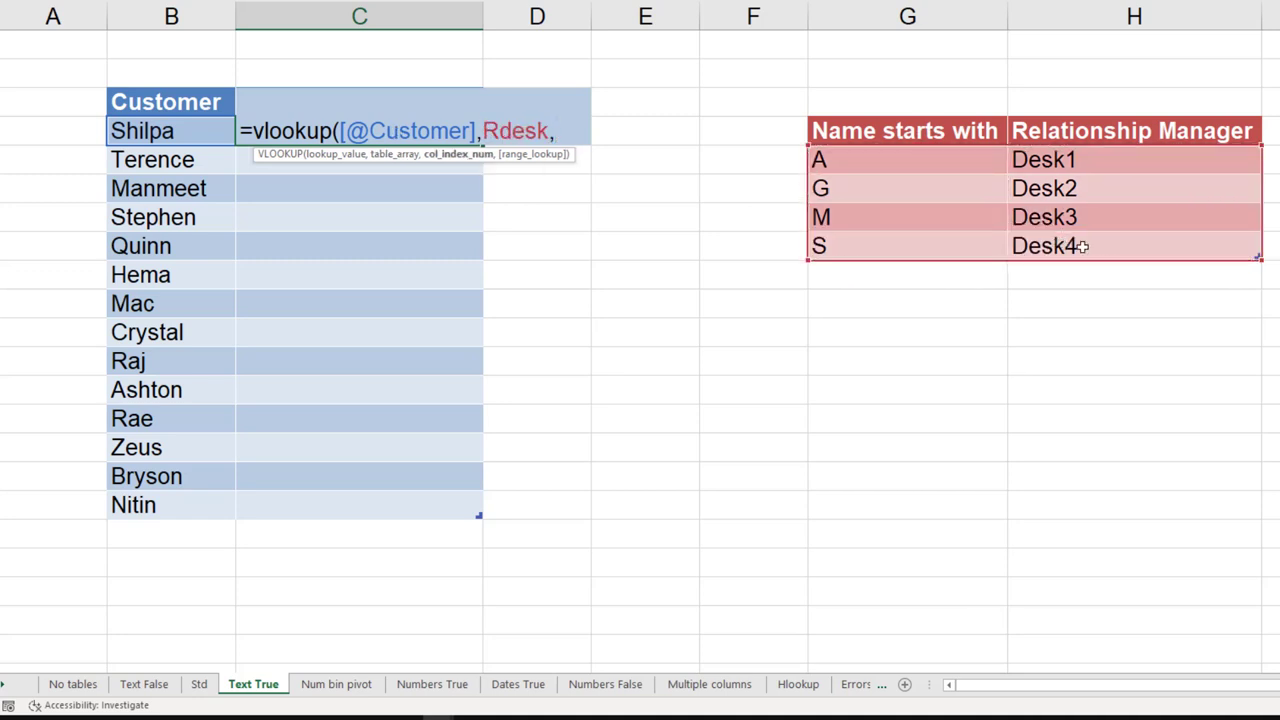
pyautogui.write('2,')
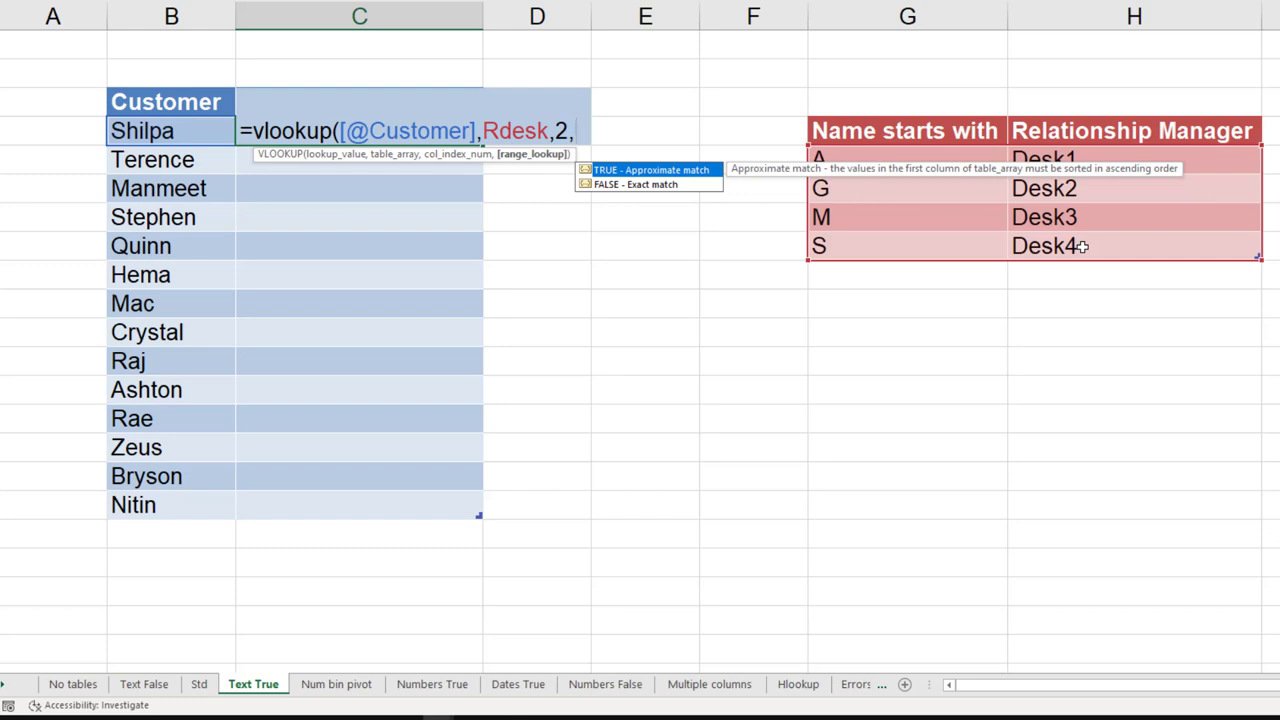
pyautogui.write('1)')
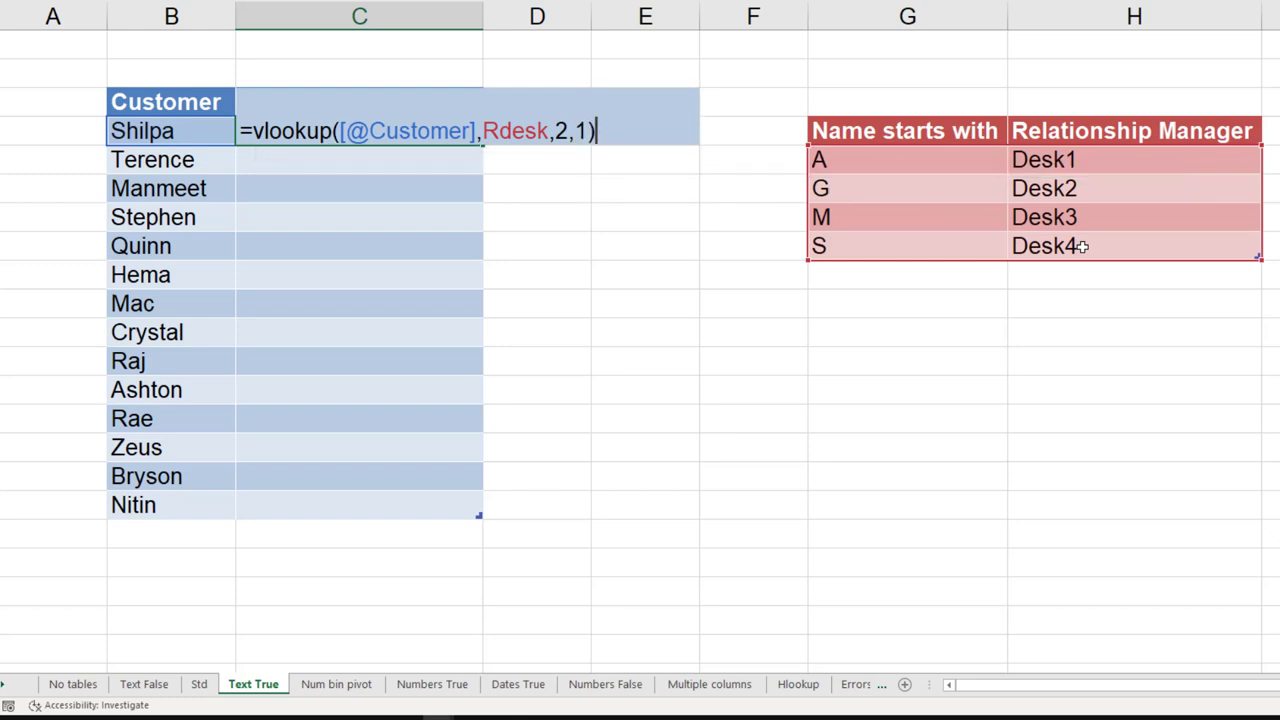
pyautogui.press('Return')
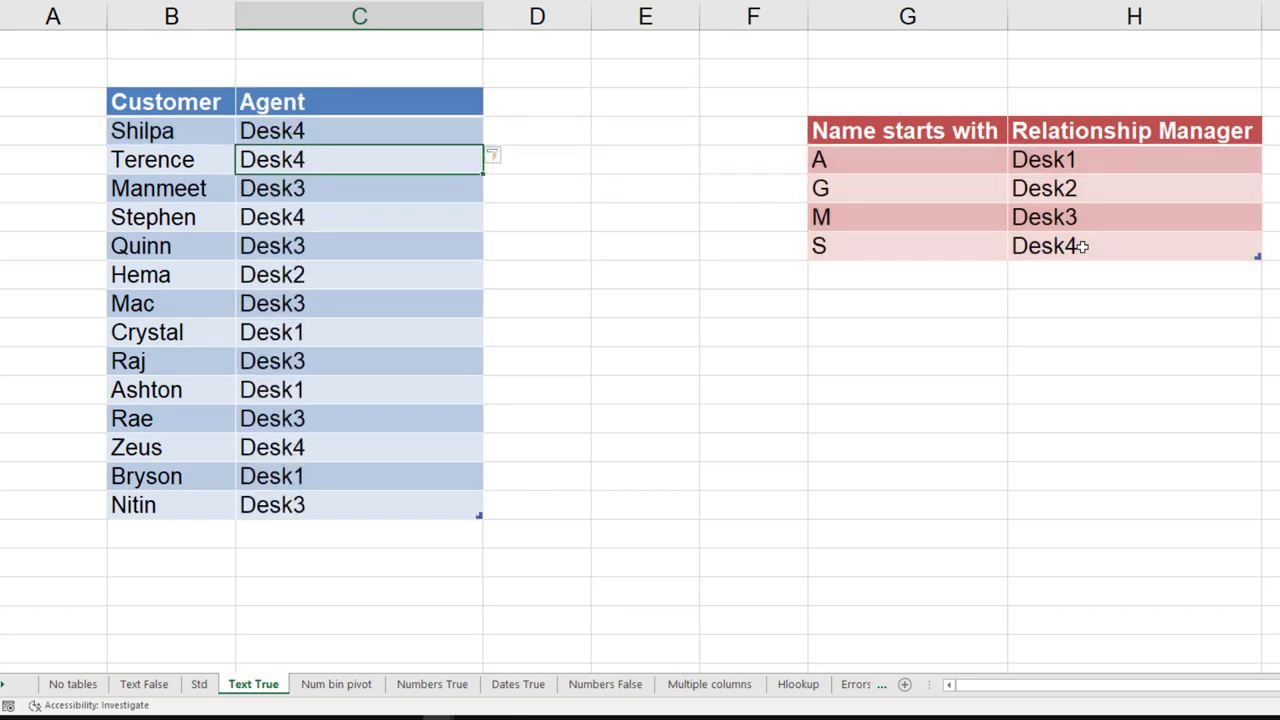
# - Try an exact match (0) in the Terence row's formula, then undo back to Desk4
pyautogui.press('F2')
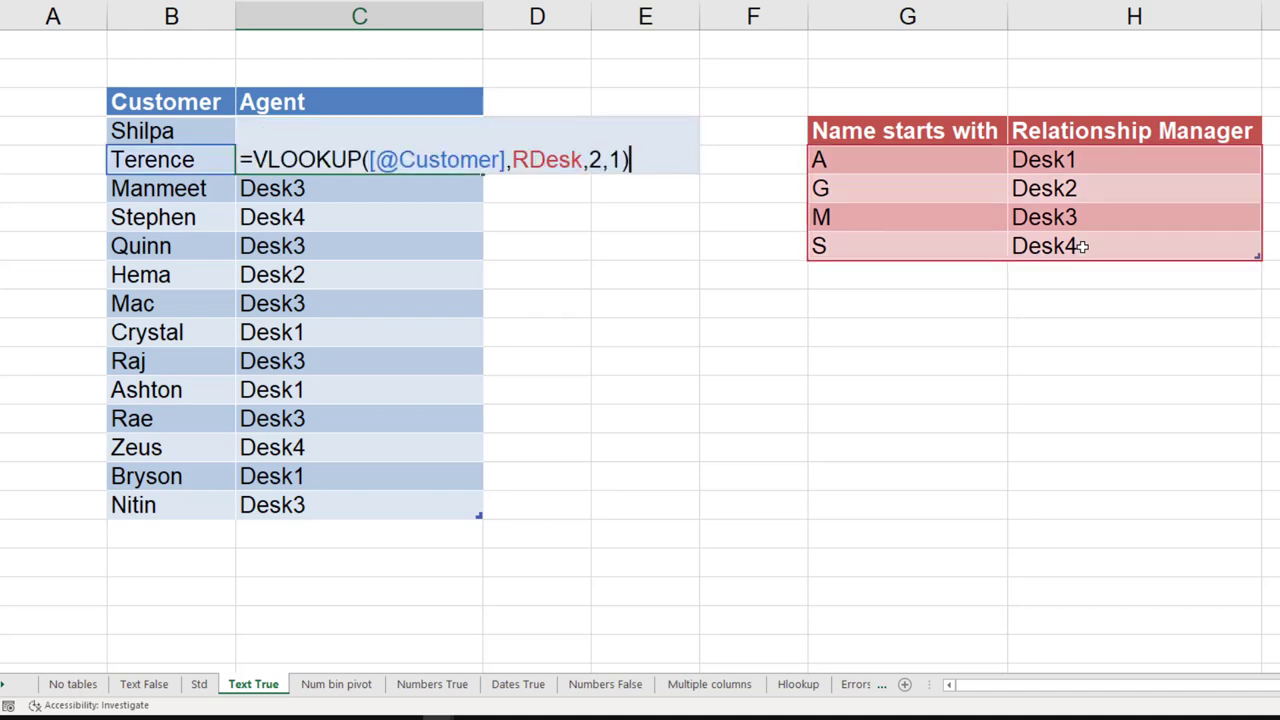
pyautogui.press('Left')
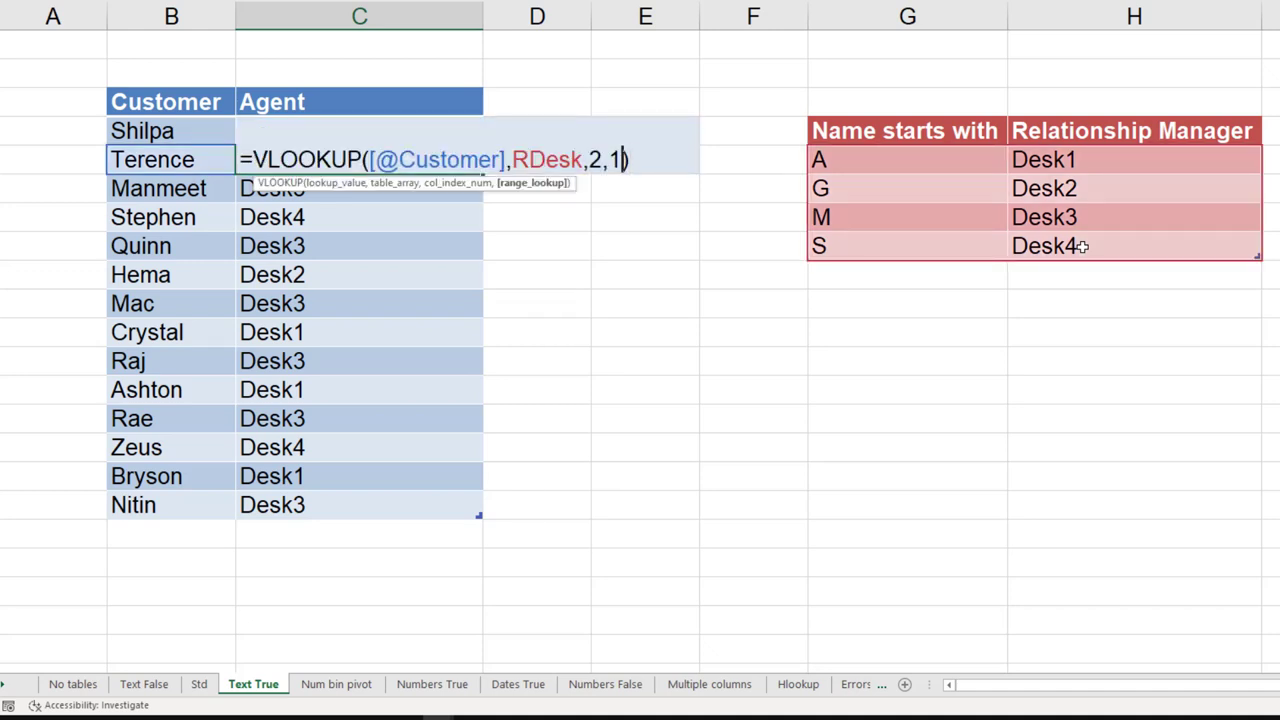
pyautogui.press('BackSpace')
pyautogui.write('0')
pyautogui.press('Return')
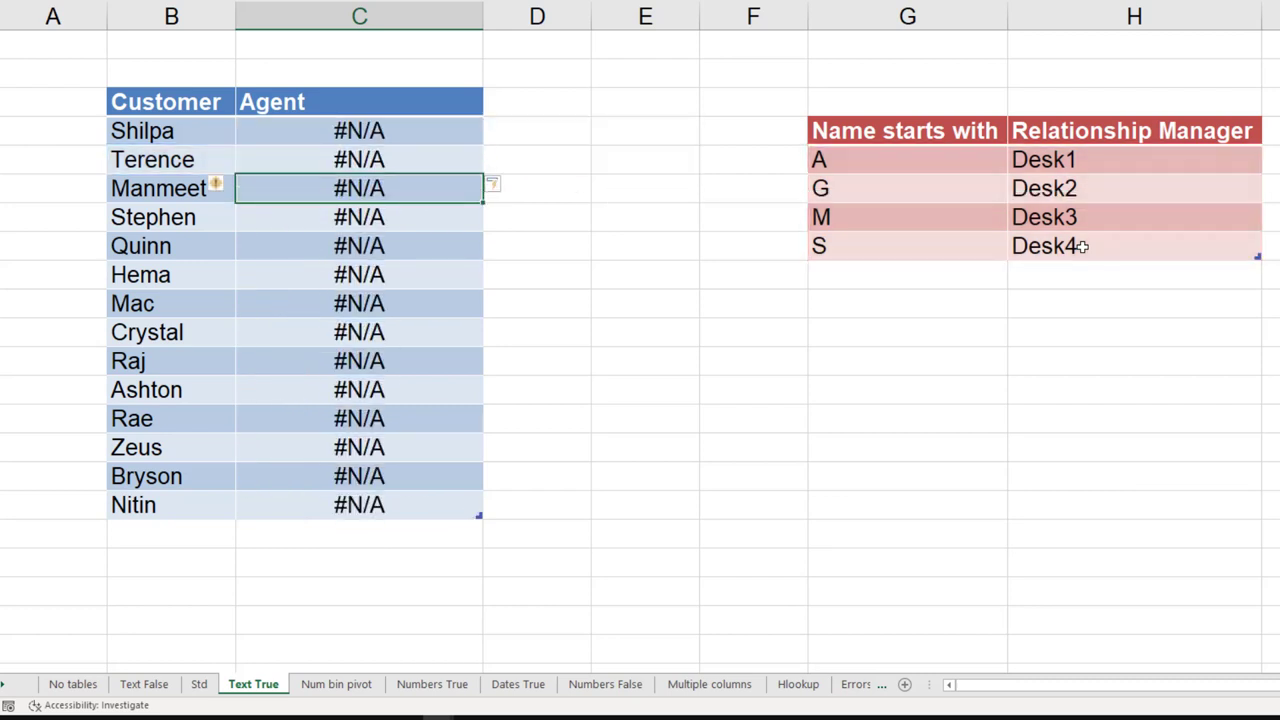
pyautogui.hotkey('ctrl', 'z')
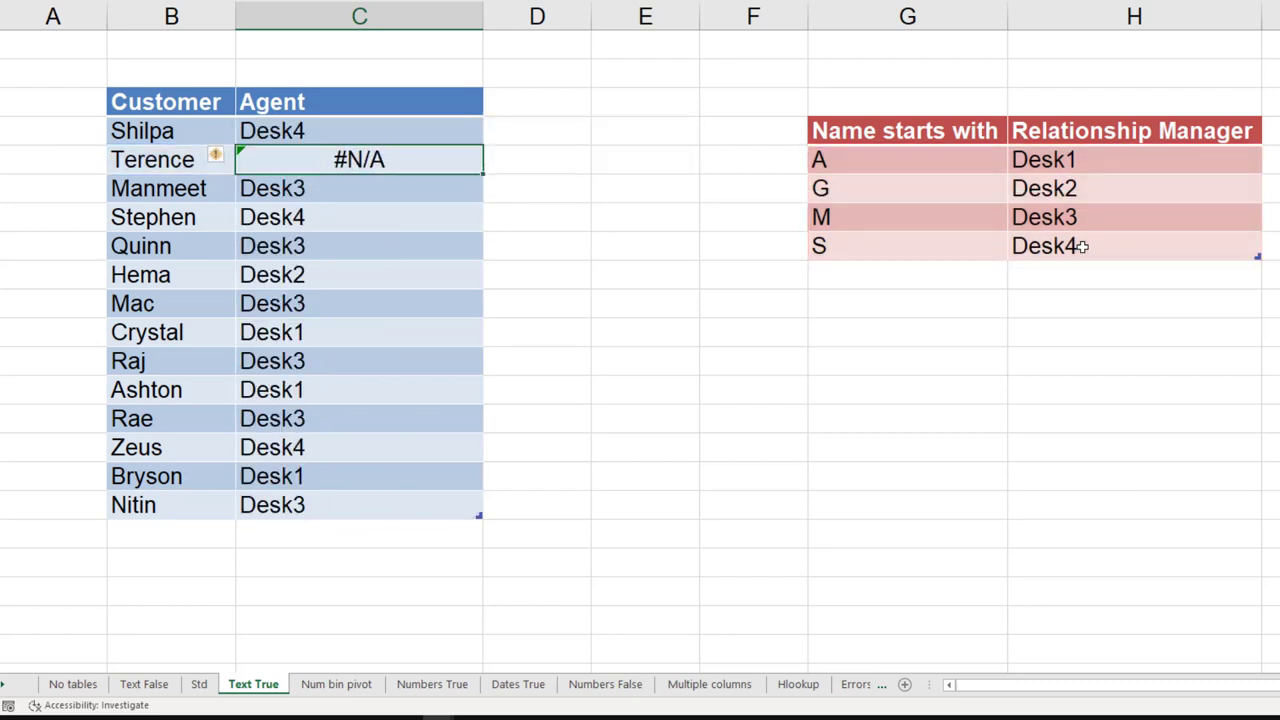
pyautogui.hotkey('ctrl', 'z')
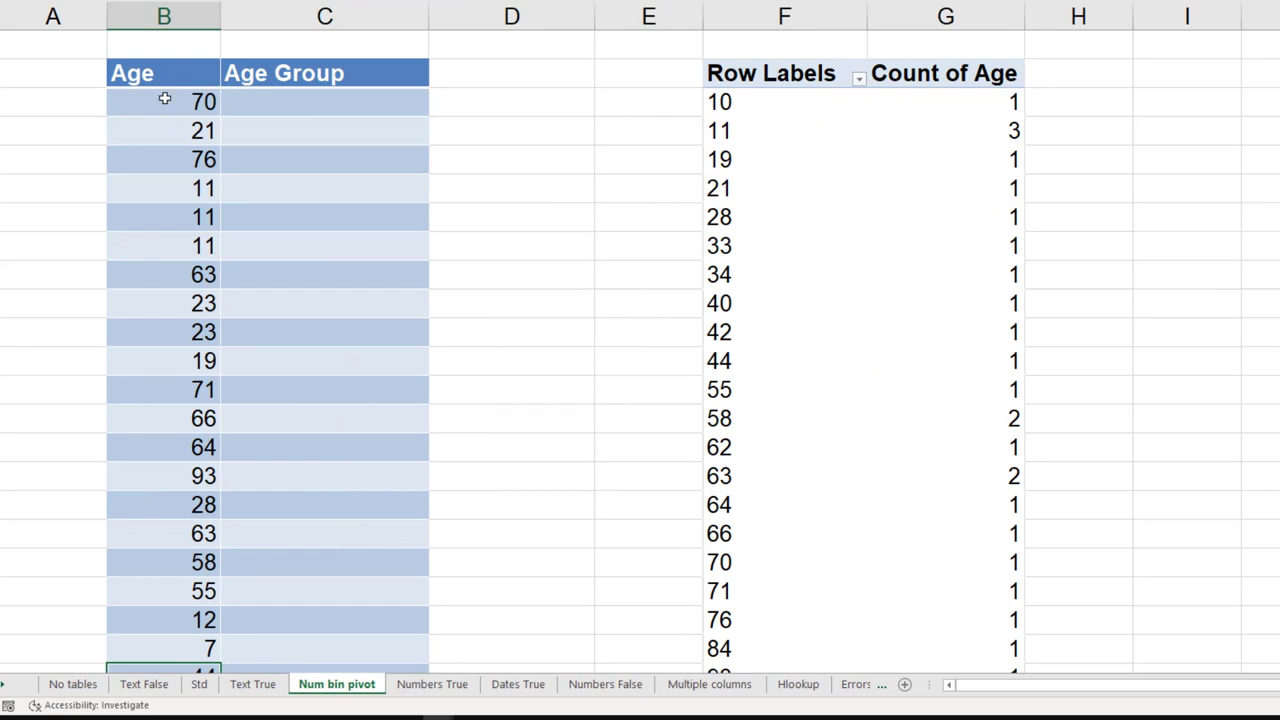
# - Select the first Age Group cell C3, then a cell in the Count of Age pivot
pyautogui.click(330, 107)
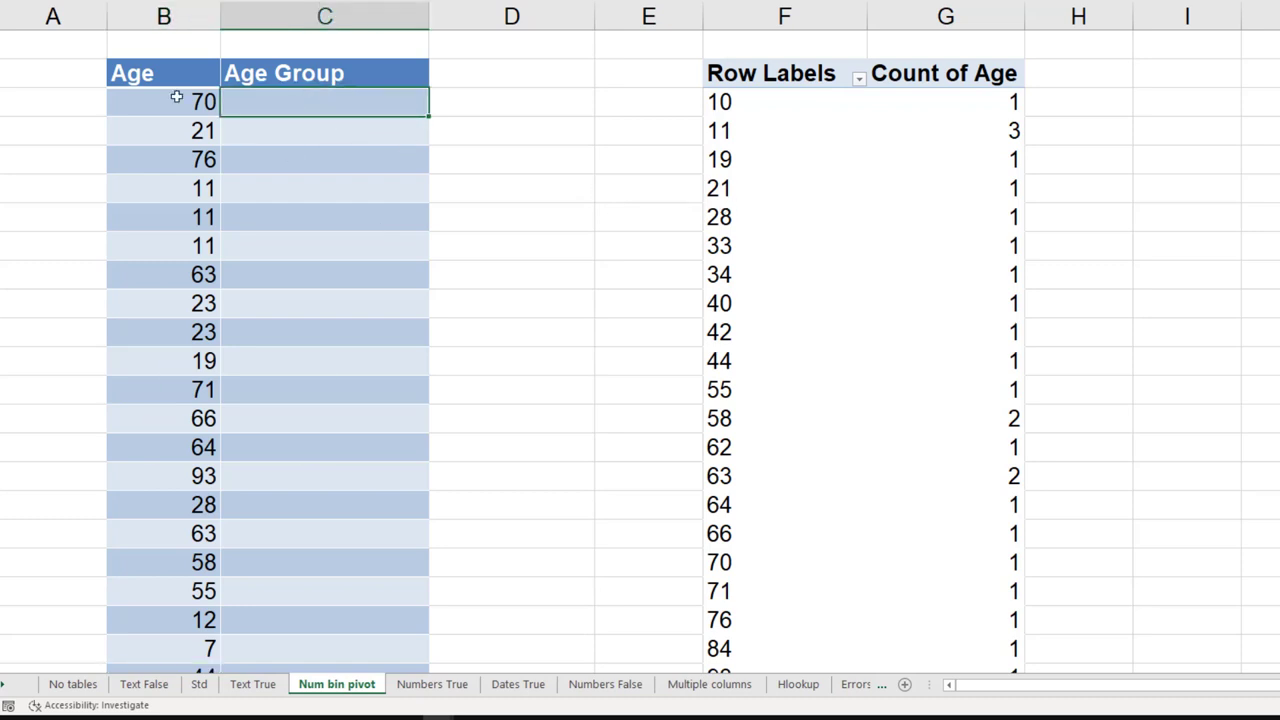
pyautogui.click(771, 250)
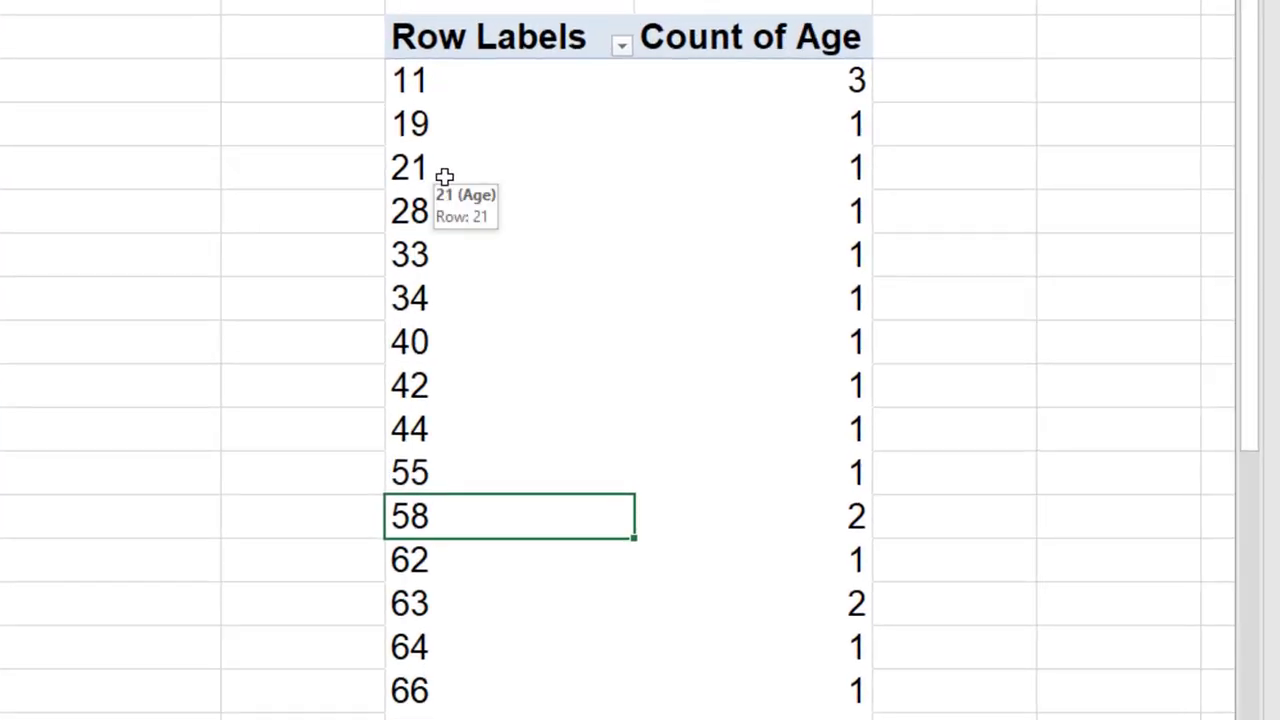
# - Group the pivot's ages into 10-year bands starting at 7
pyautogui.rightClick(445, 176)
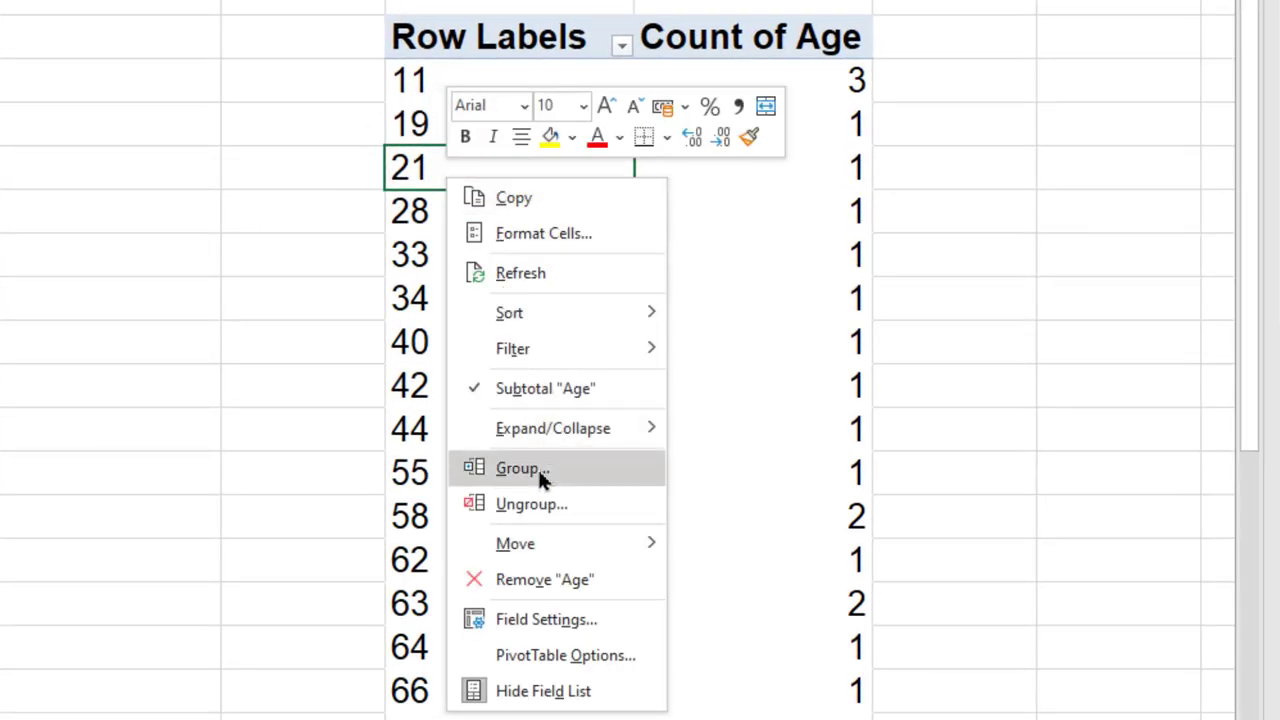
pyautogui.click(539, 470)
pyautogui.write('7')
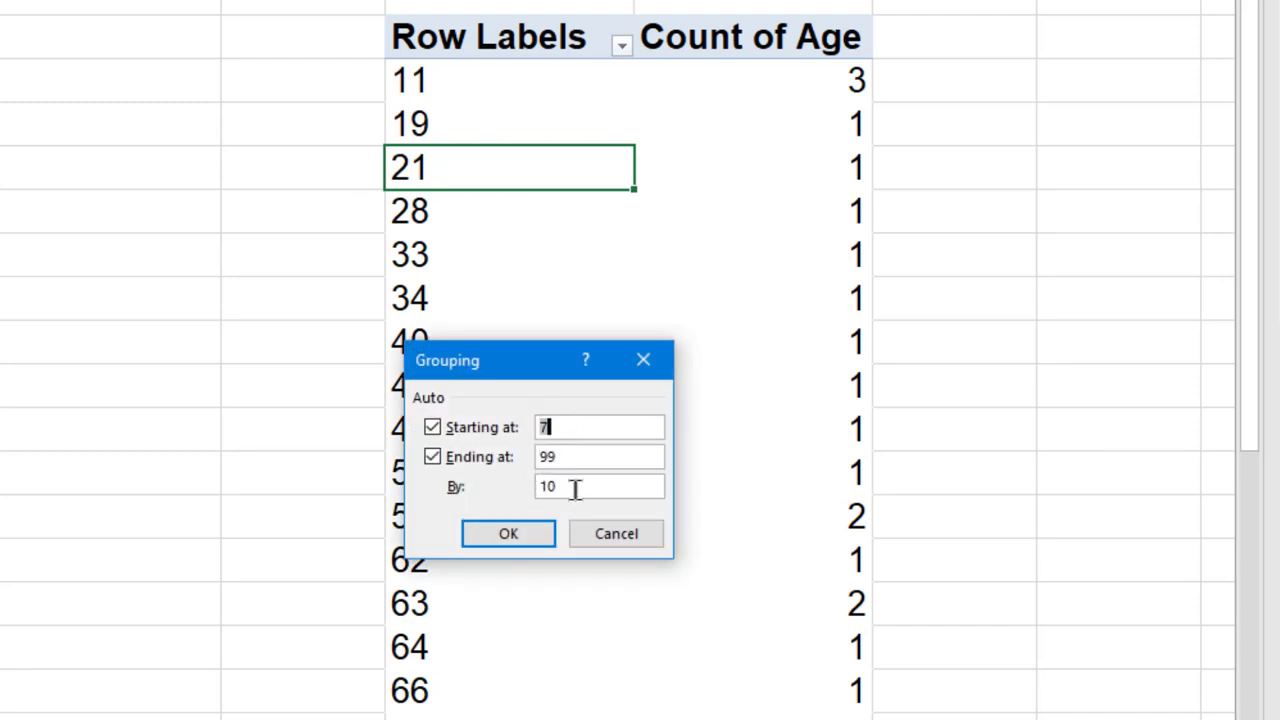
pyautogui.click(538, 536)
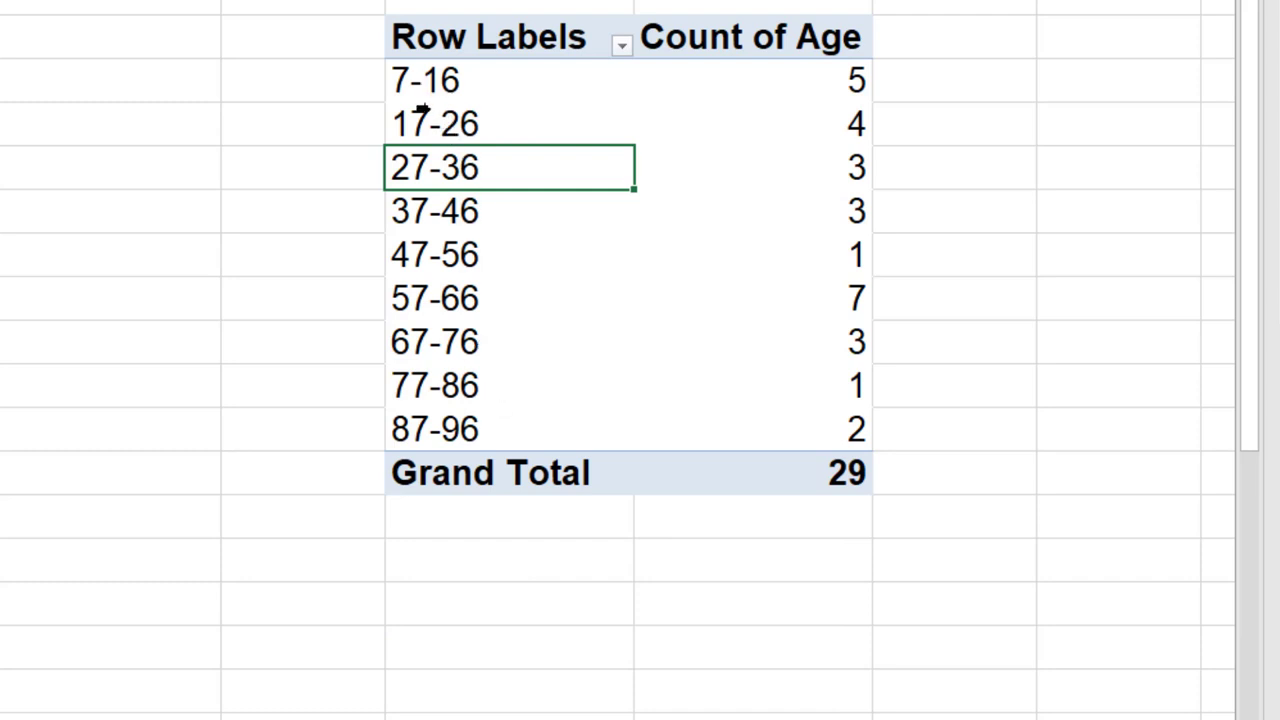
# - Regroup the pivot ages from 0 to 90 in steps of 10
pyautogui.rightClick(455, 134)
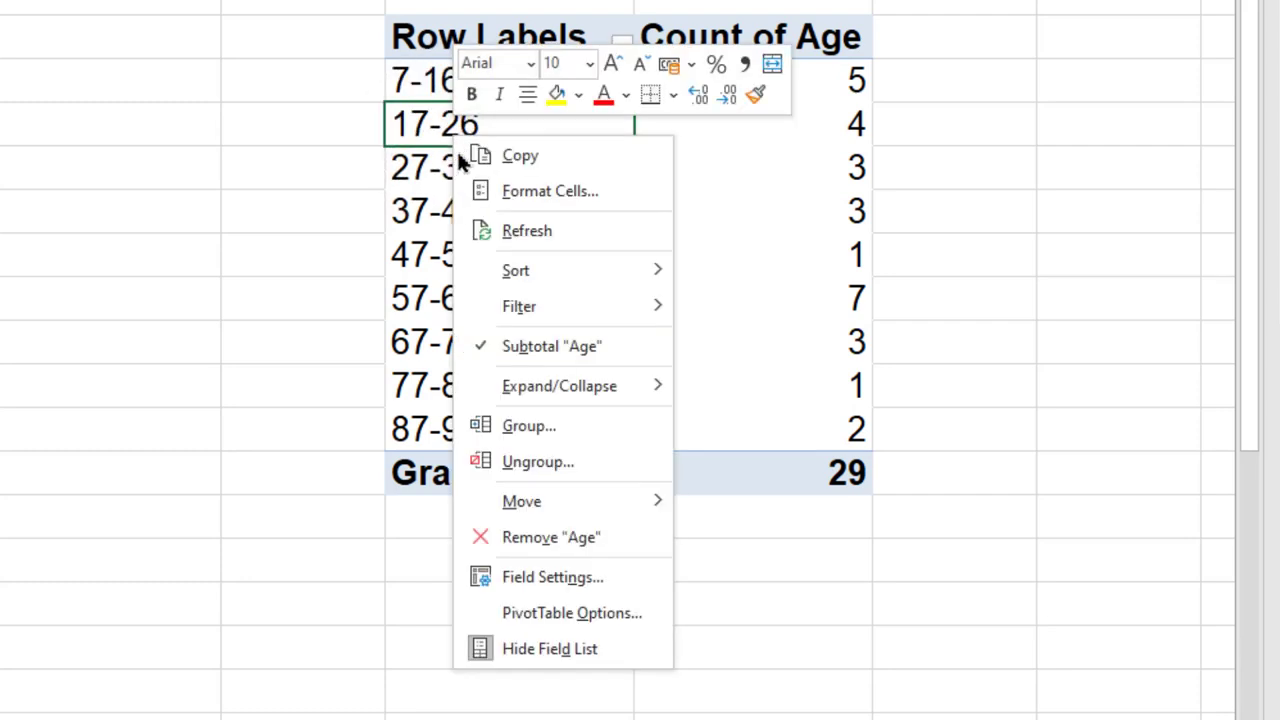
pyautogui.click(526, 425)
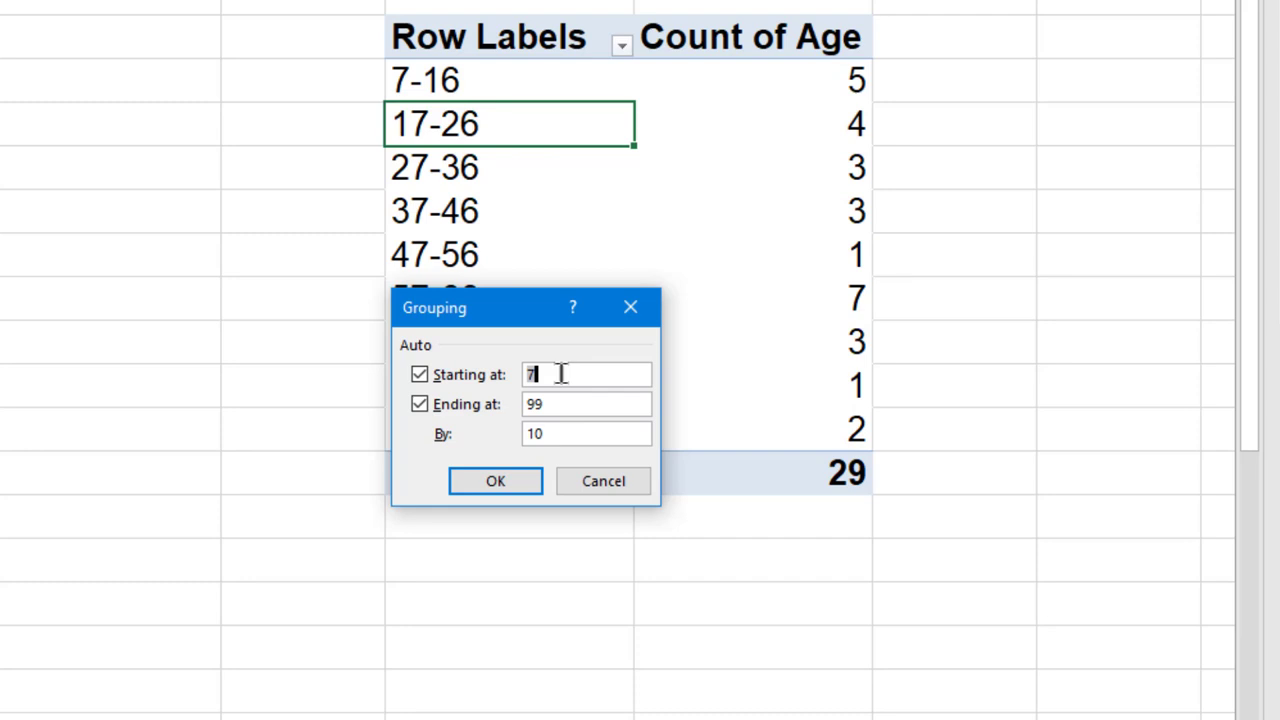
pyautogui.write('0')
pyautogui.press('Tab')
pyautogui.press('Tab')
pyautogui.write('90')
pyautogui.click(420, 378)
pyautogui.click(552, 372)
pyautogui.write('0')
pyautogui.click(502, 477)
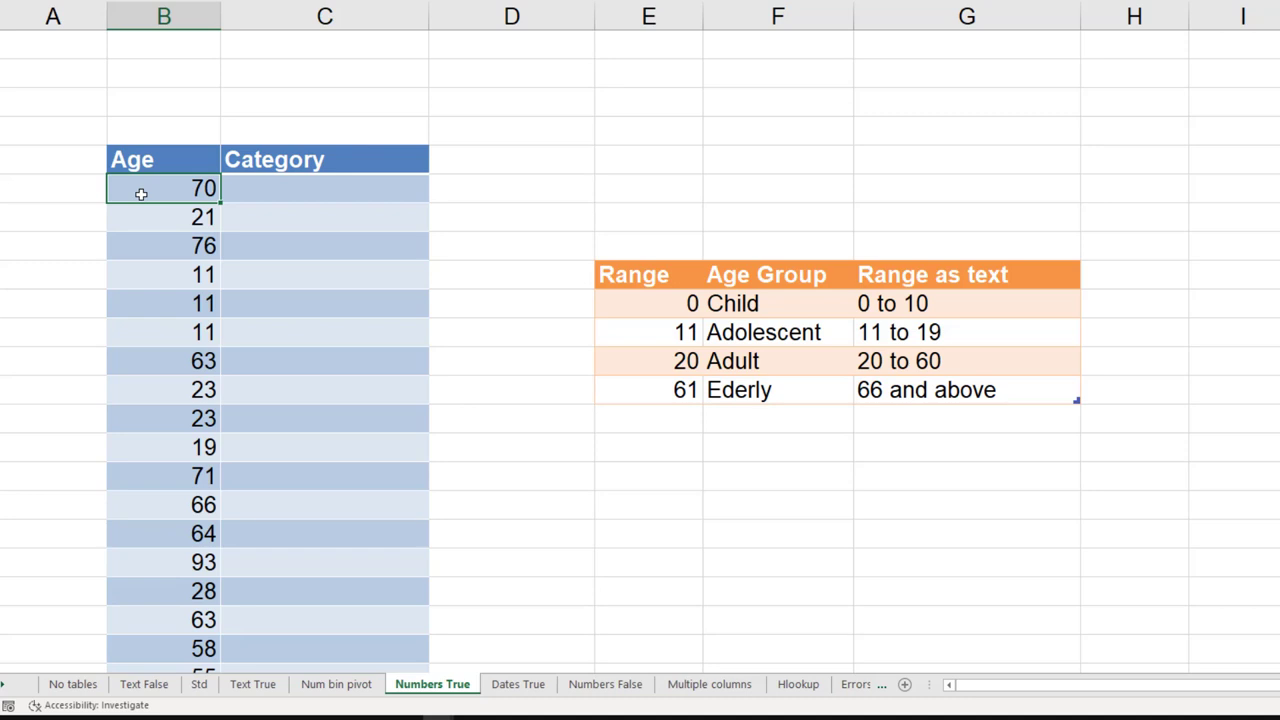
# - Check the Bins thresholds 0 and 11, then start a VLOOKUP of the row's Age in C6
pyautogui.click(680, 308)
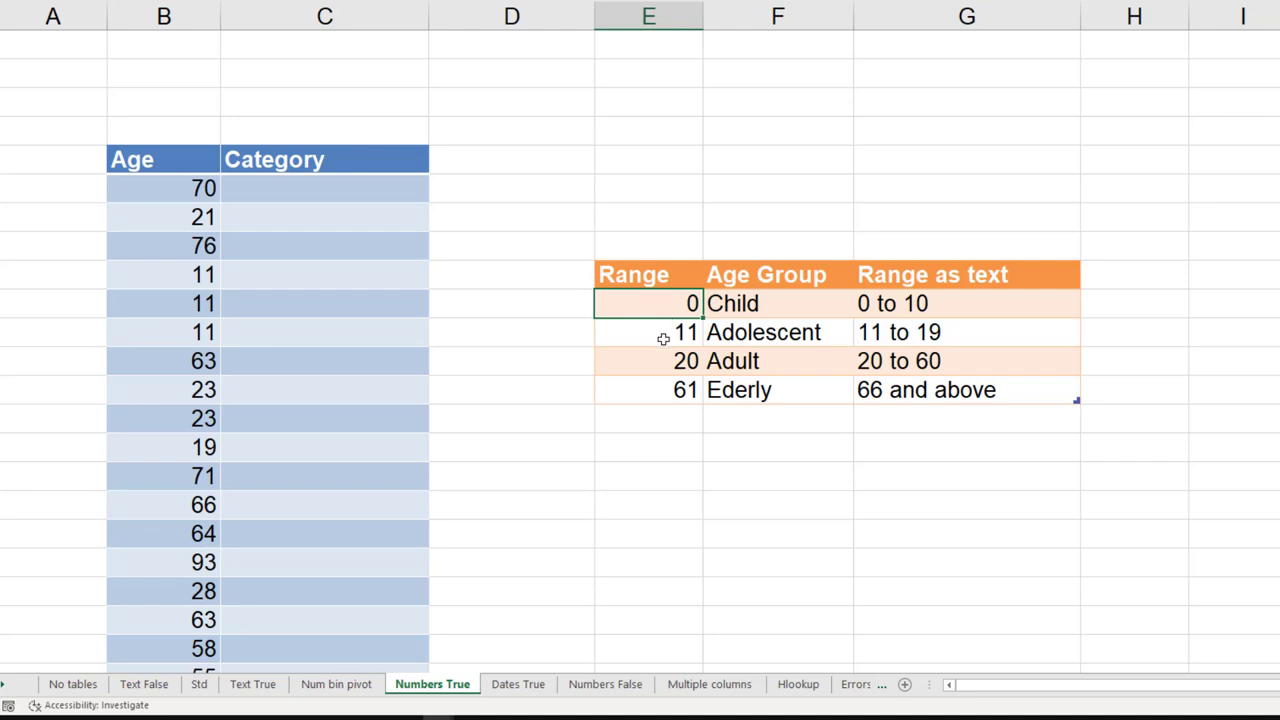
pyautogui.click(663, 339)
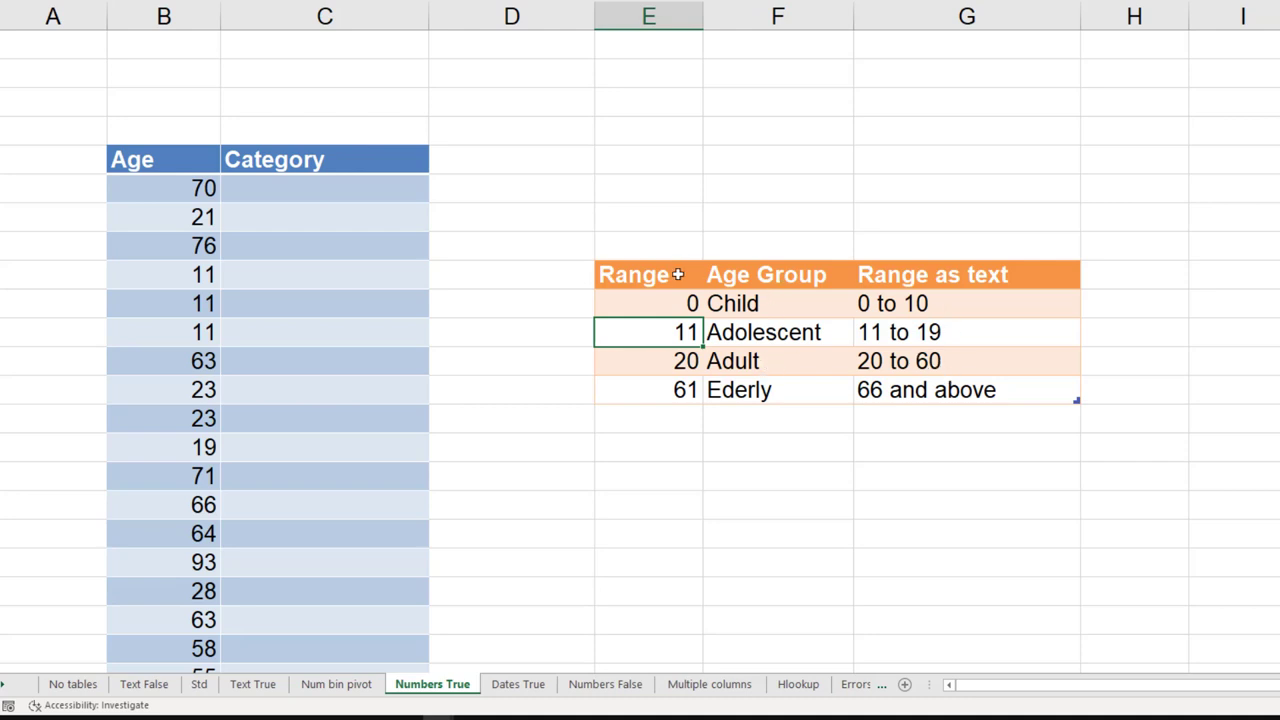
pyautogui.click(342, 184)
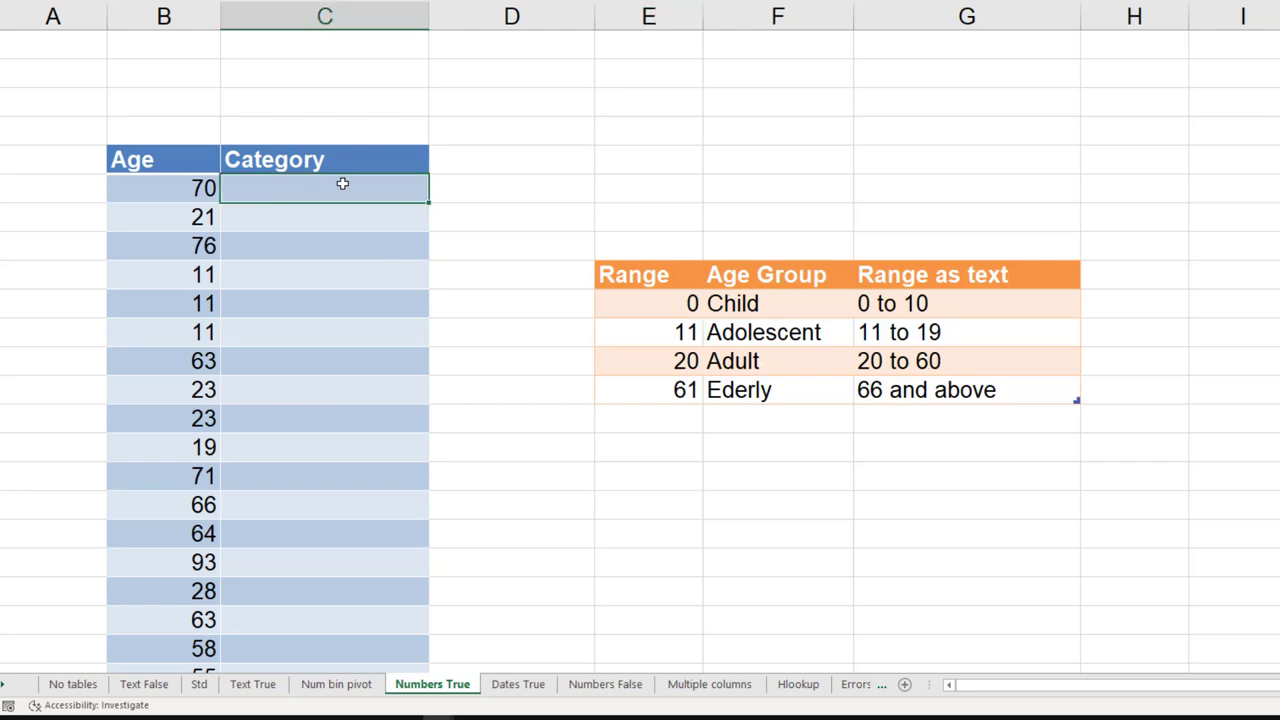
pyautogui.write('=vloo')
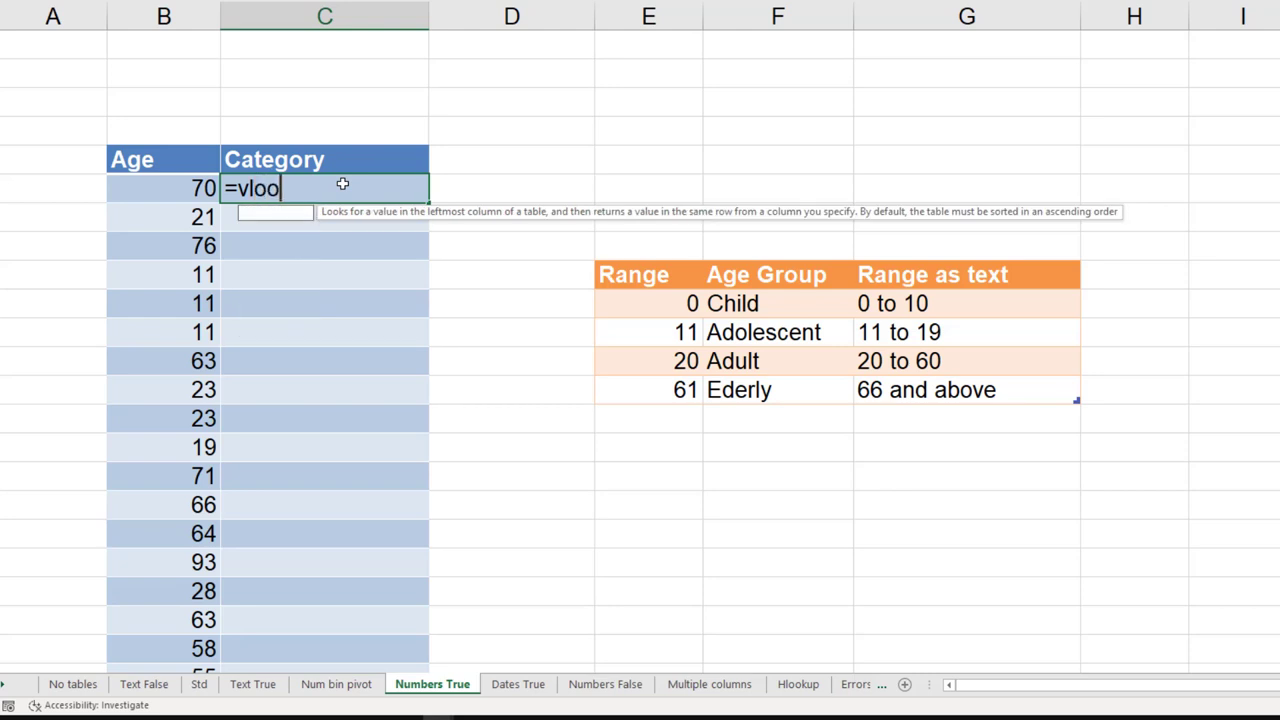
pyautogui.write('kup(')
pyautogui.press('Left')
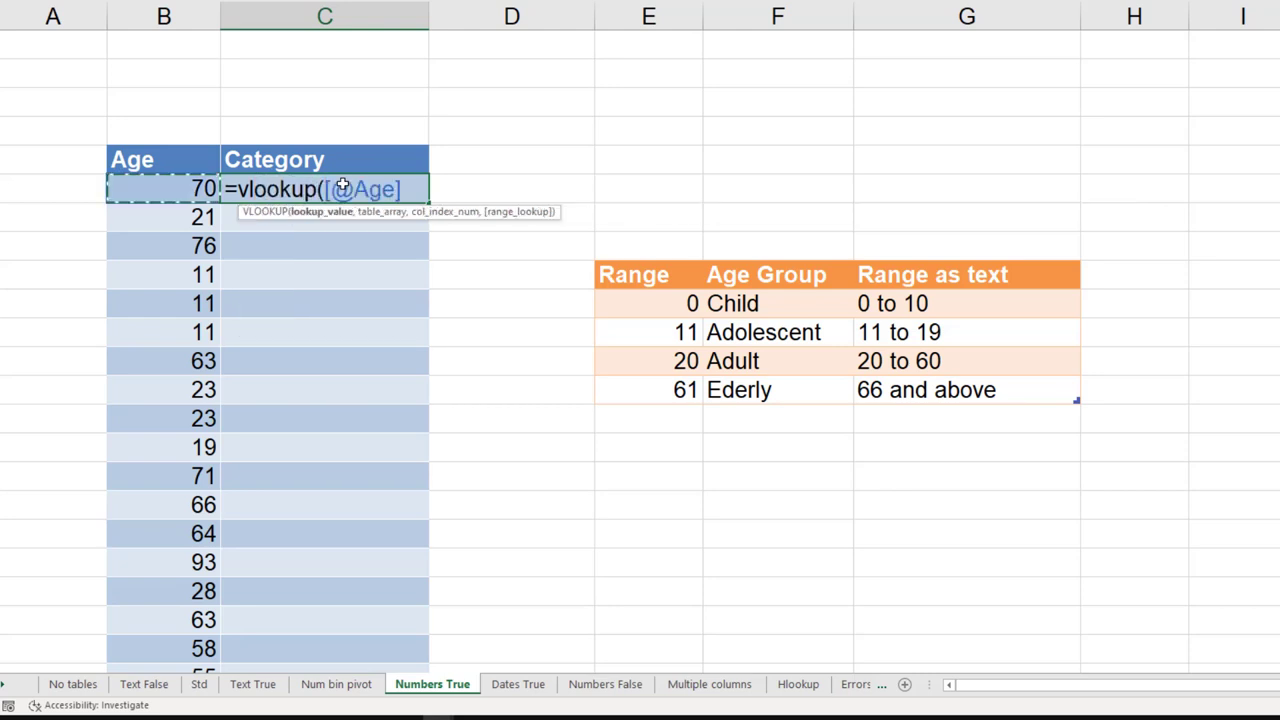
pyautogui.write(',')
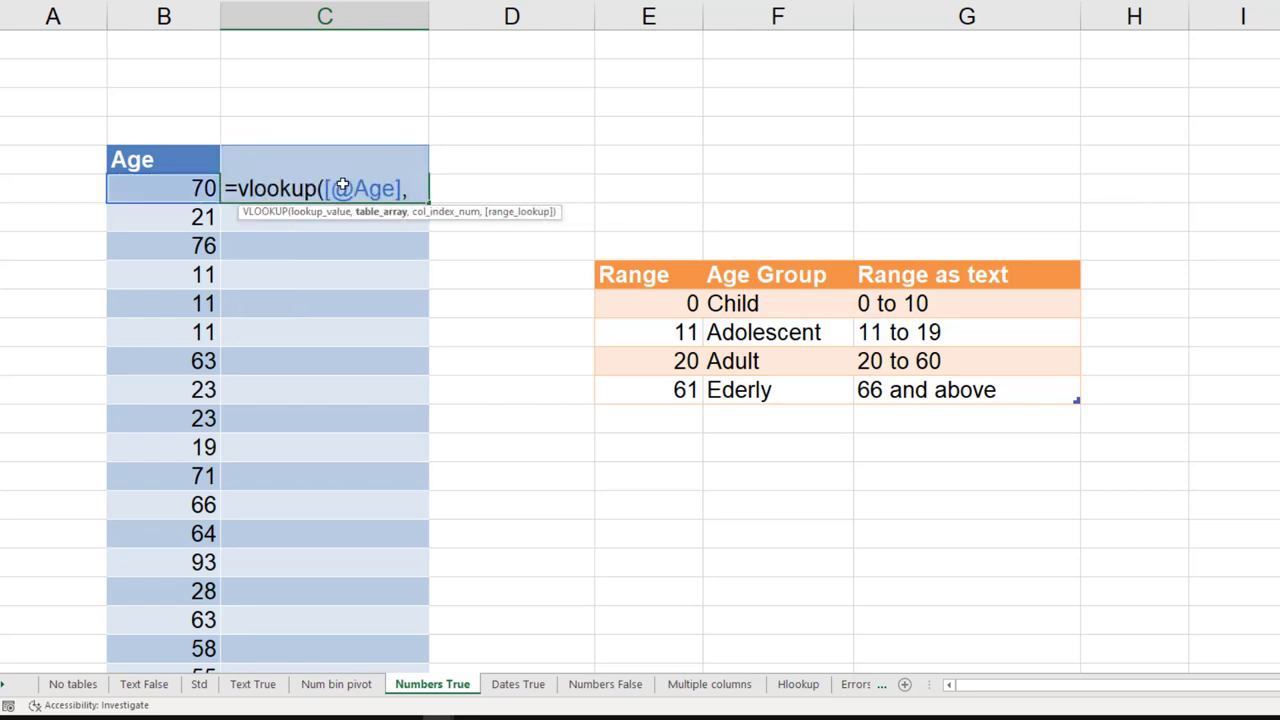
pyautogui.press('Right')
pyautogui.press('Right')
pyautogui.press('Down')
pyautogui.press('Down')
pyautogui.press('Down')
pyautogui.press('Down')
pyautogui.hotkey('shift', 'Right')
pyautogui.hotkey('shift', 'Right')
pyautogui.hotkey('shift', 'Down')
pyautogui.hotkey('shift', 'Down')
pyautogui.hotkey('shift', 'Down')
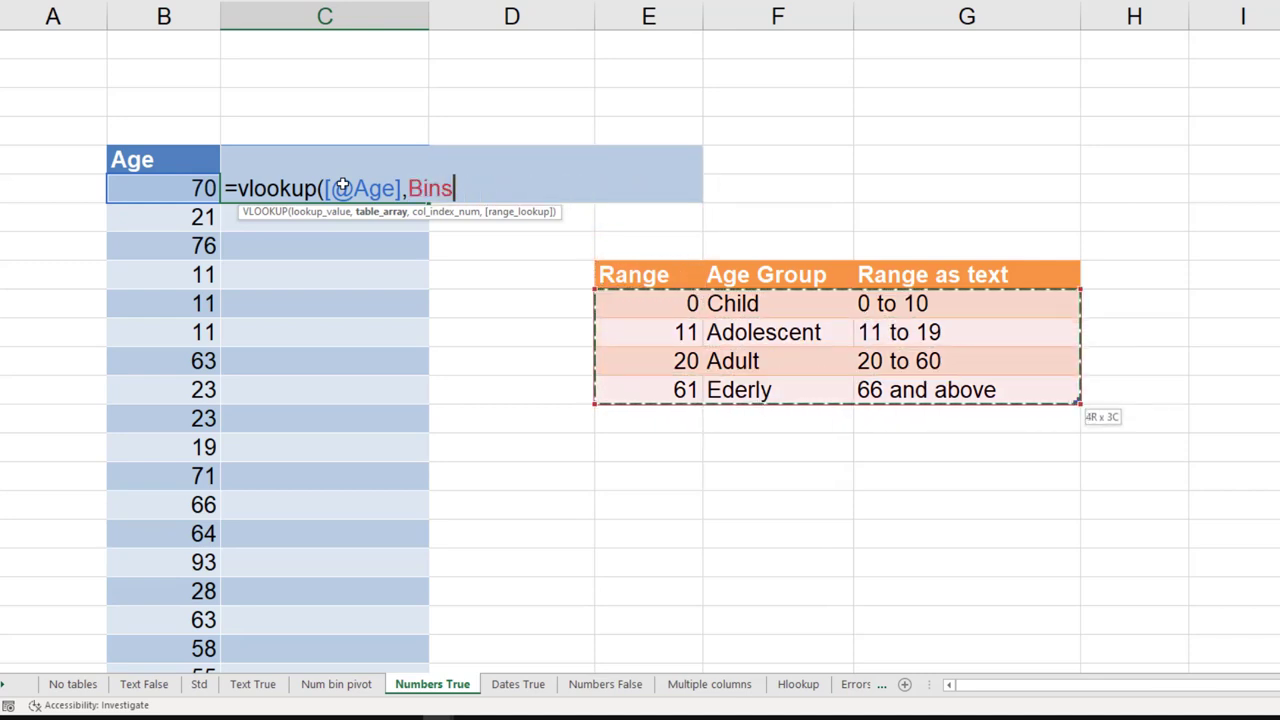
pyautogui.write(',2')
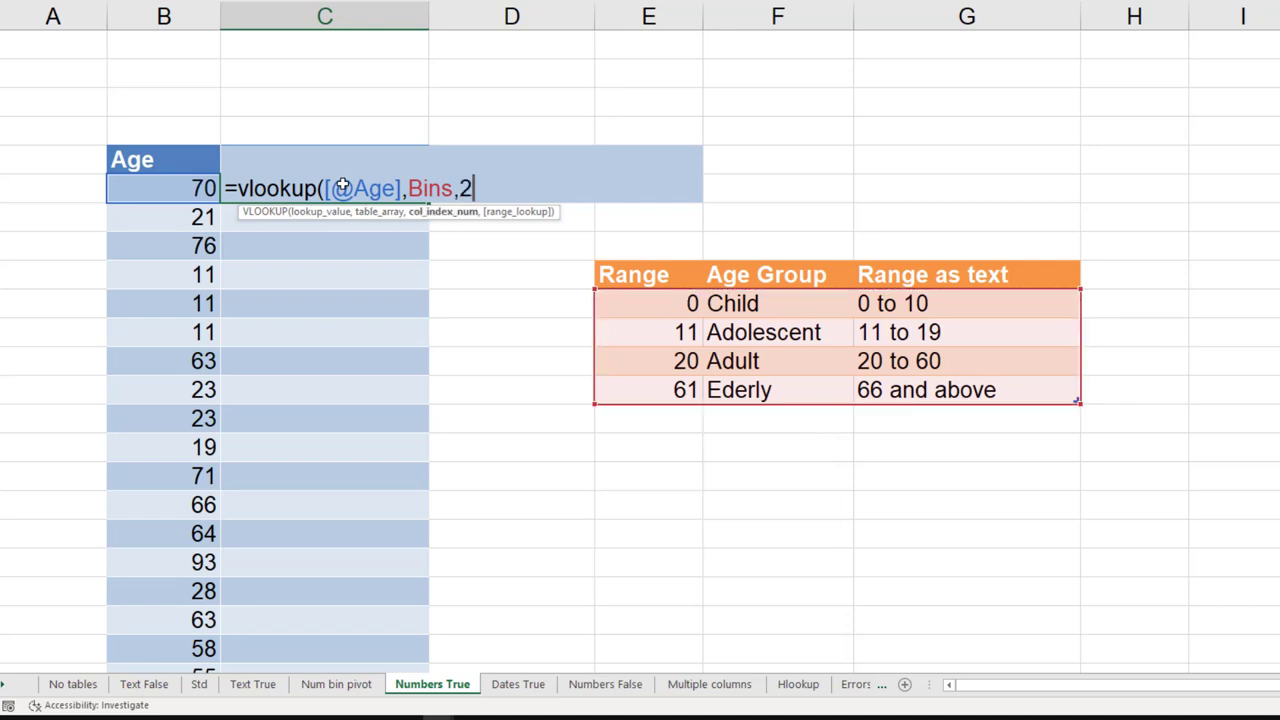
pyautogui.write(',')
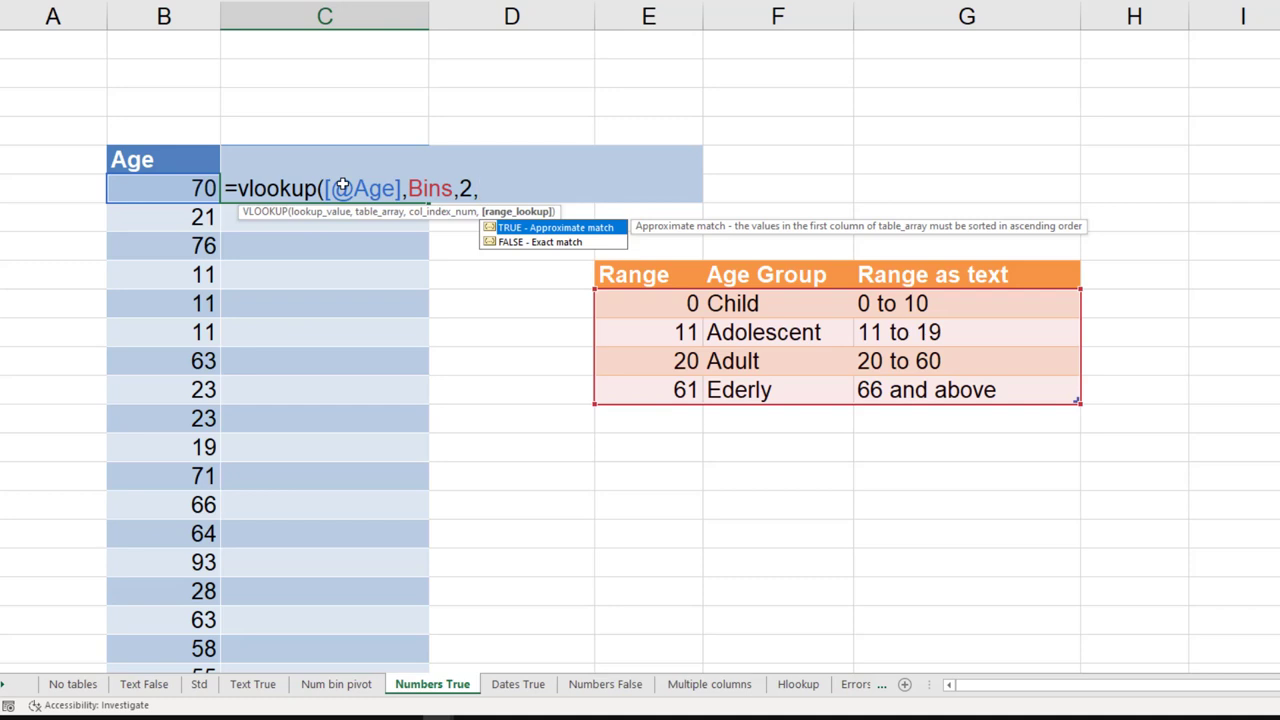
pyautogui.write('1)')
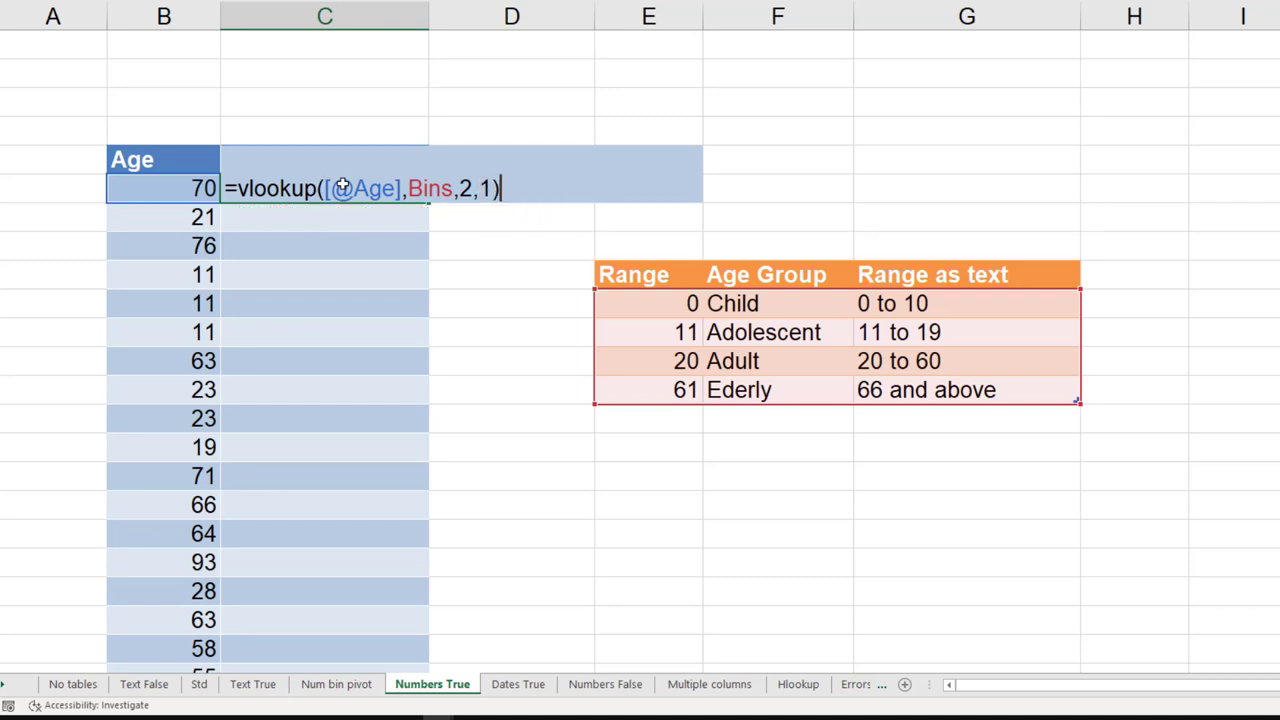
pyautogui.press('Return')
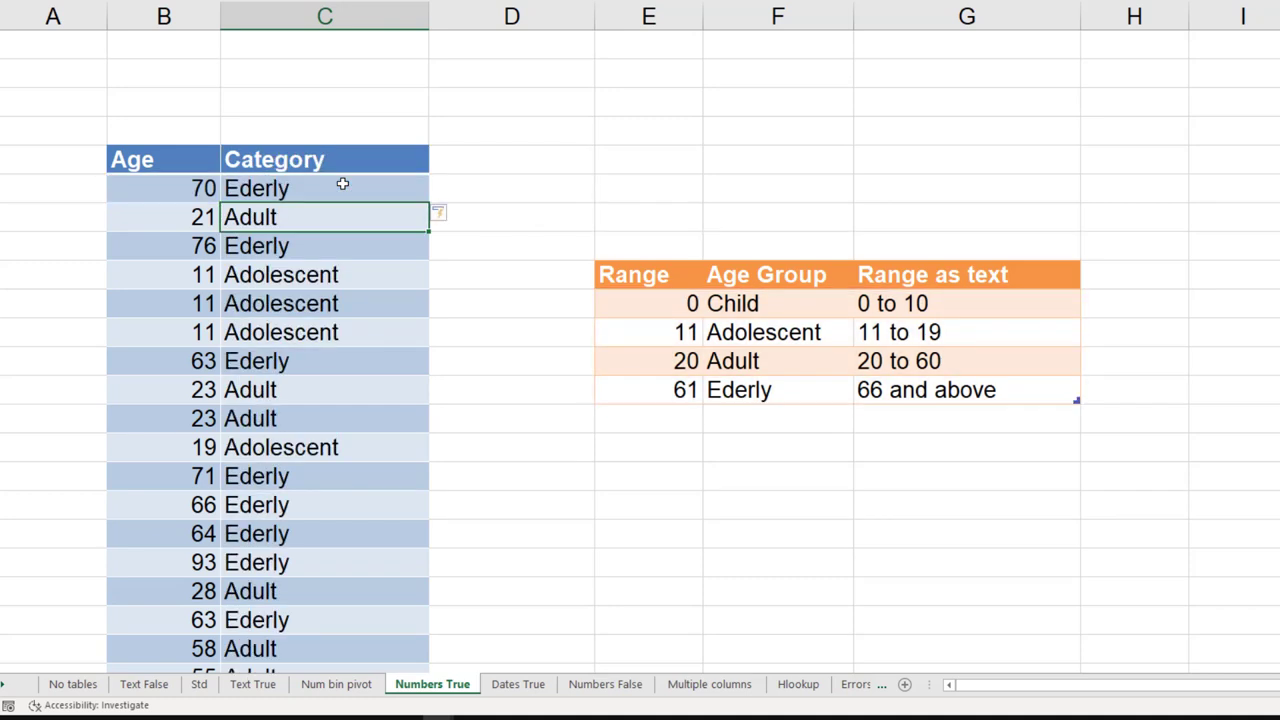
pyautogui.click(644, 392)
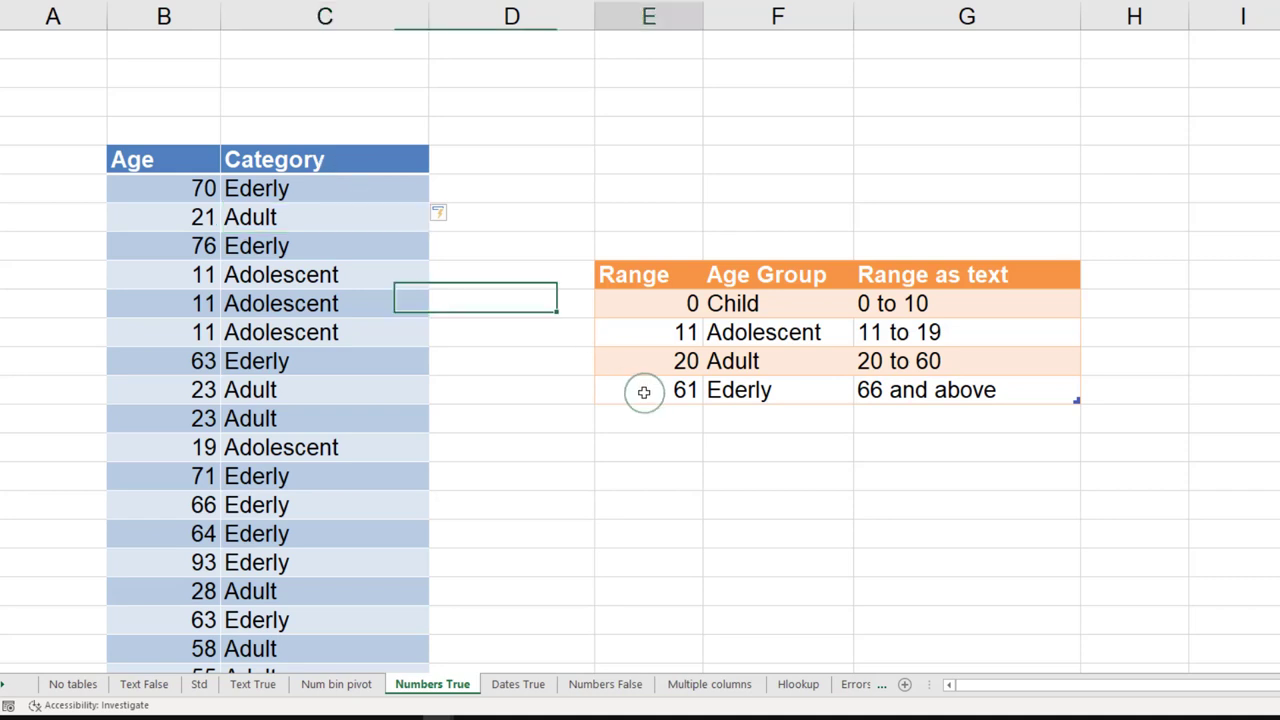
# - Change the Ederly threshold to 66, then review the transaction dates and quarter master ranges
pyautogui.write('66')
pyautogui.press('Return')
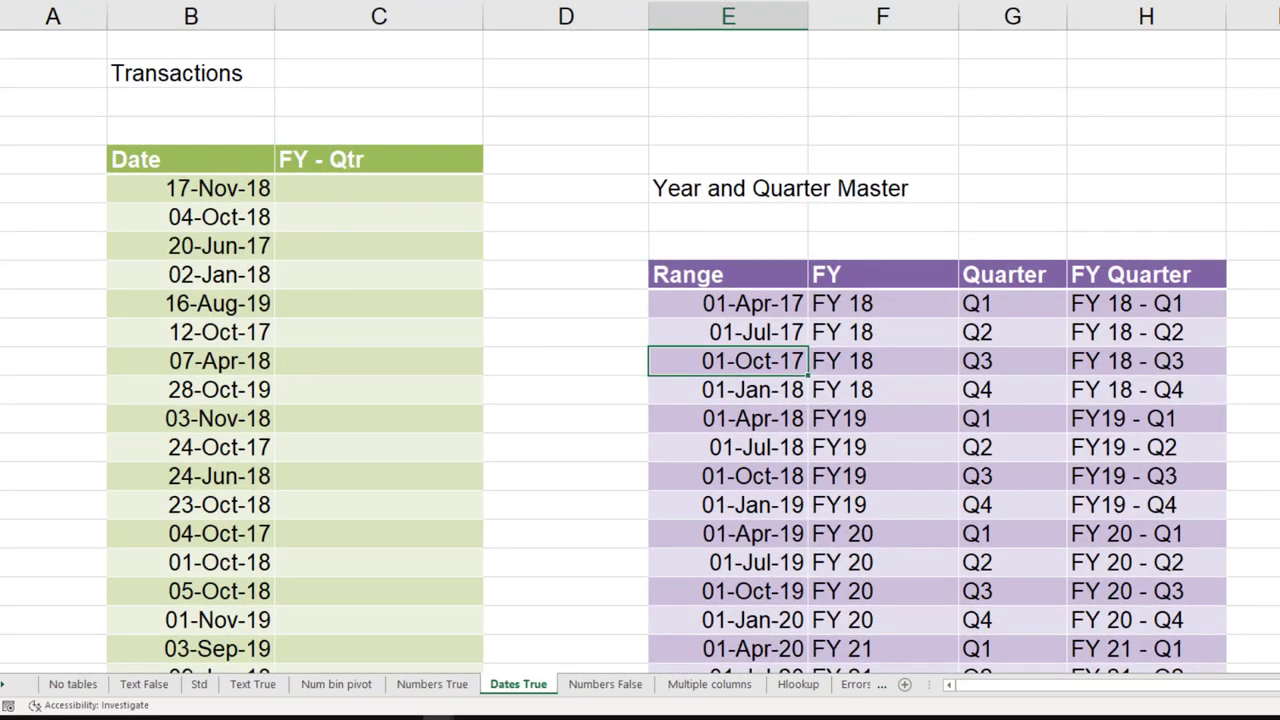
pyautogui.click(148, 195)
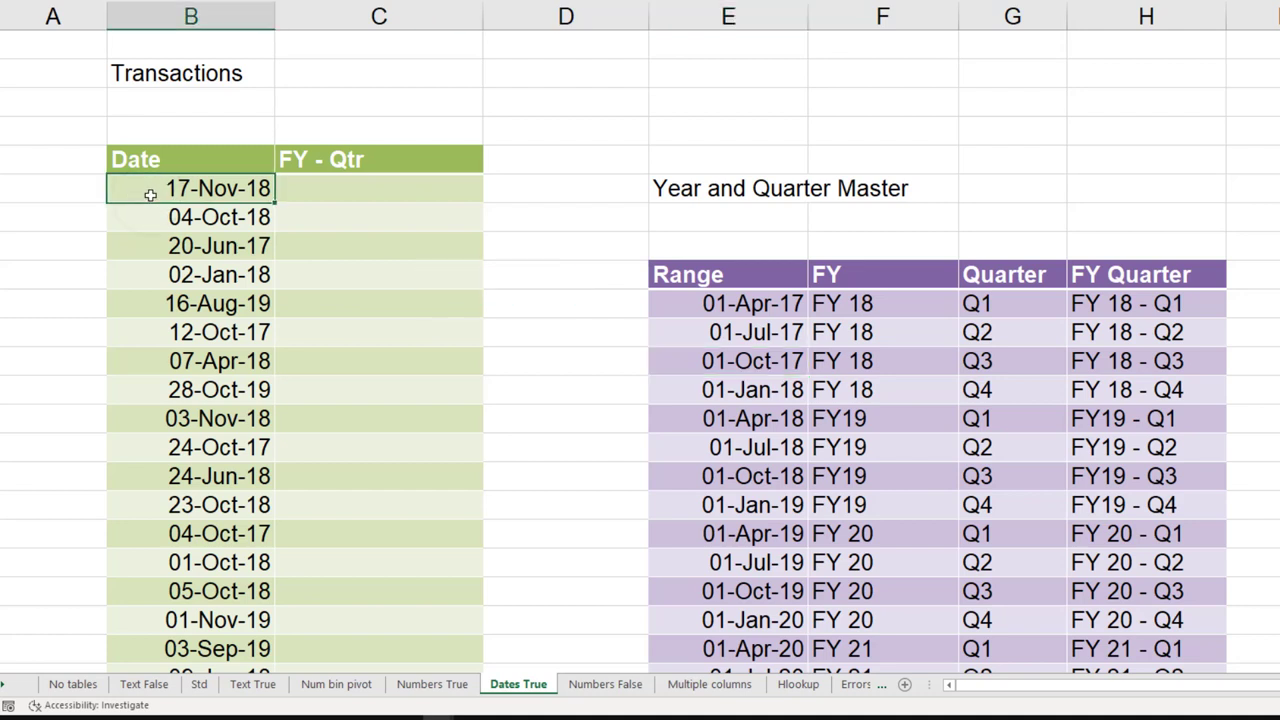
pyautogui.click(838, 416)
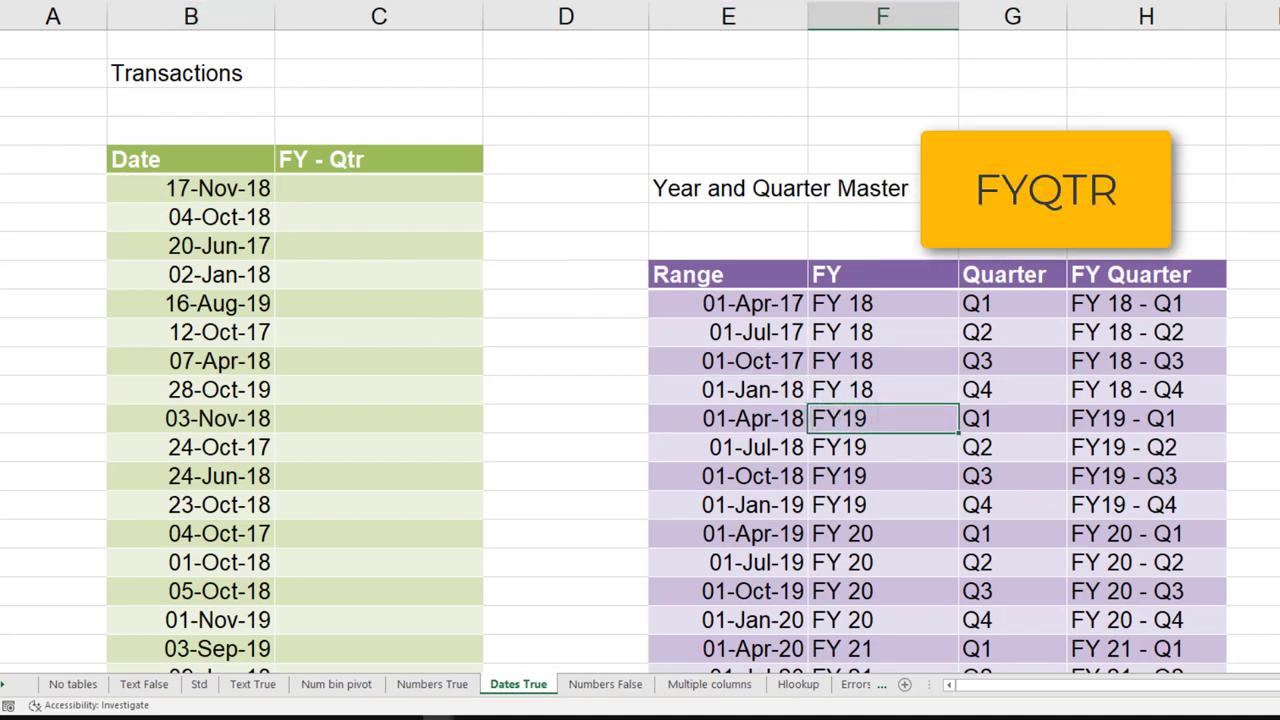
pyautogui.click(357, 189)
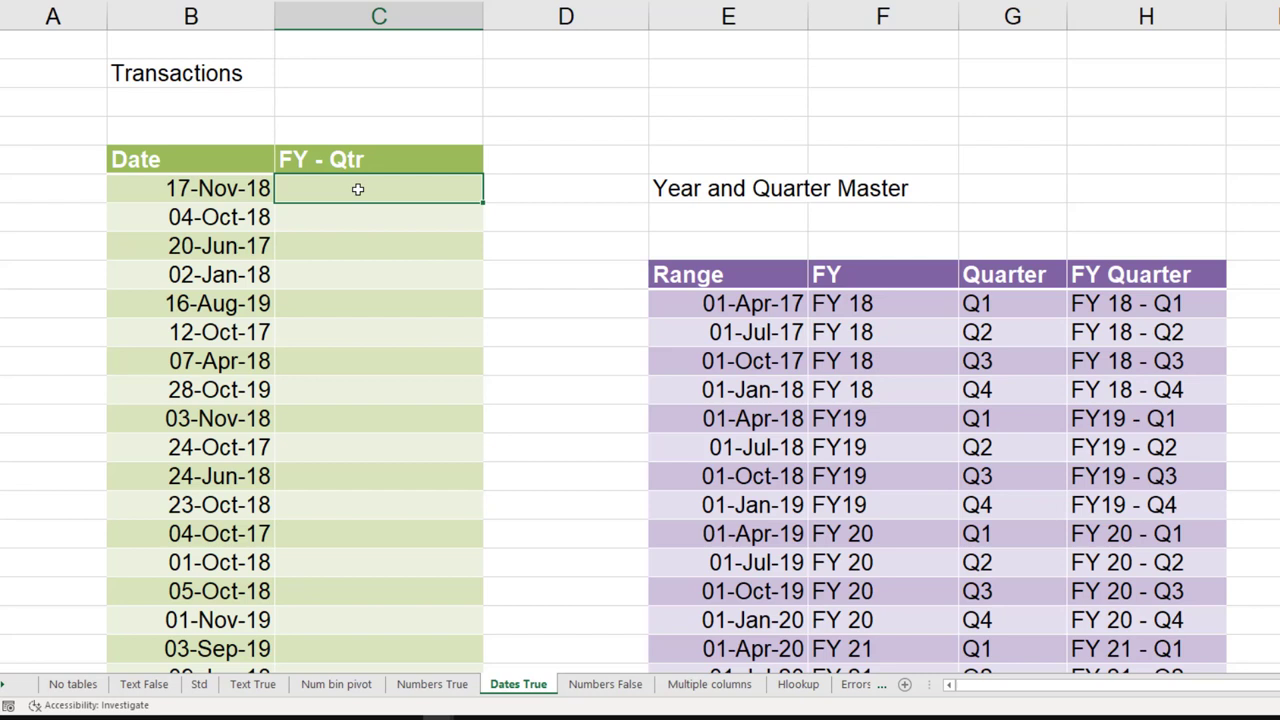
pyautogui.click(758, 306)
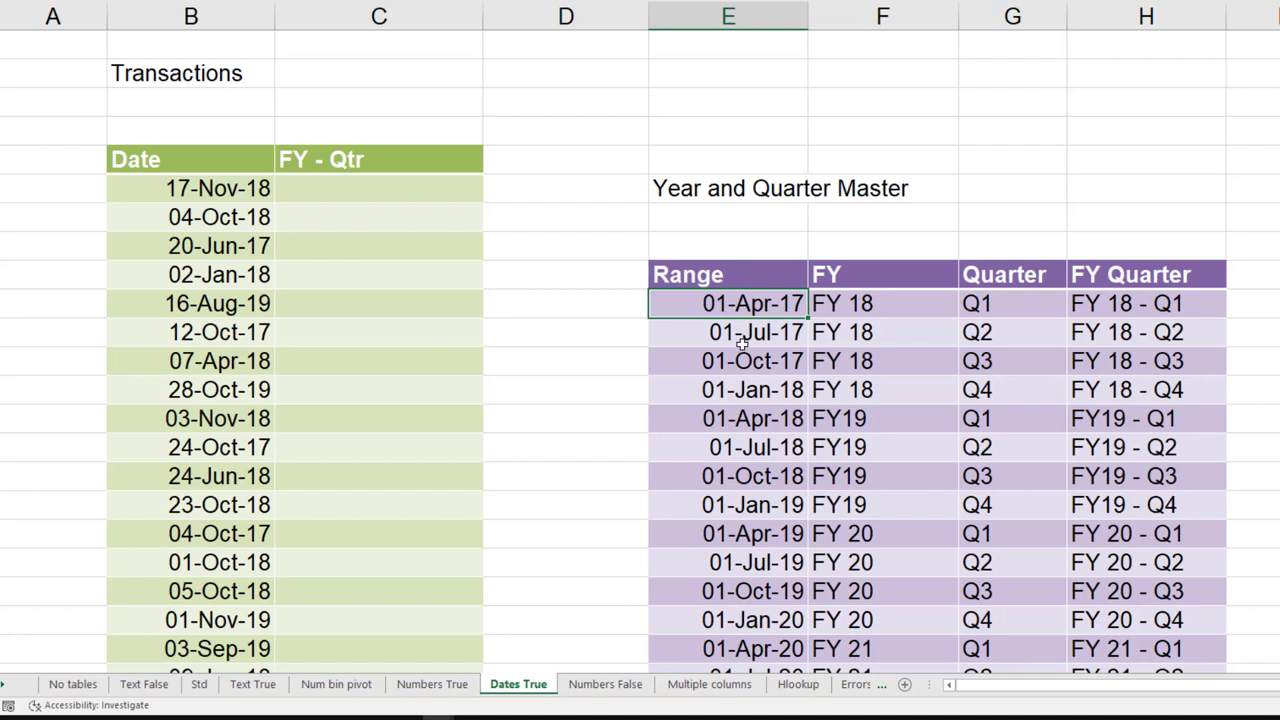
pyautogui.click(742, 343)
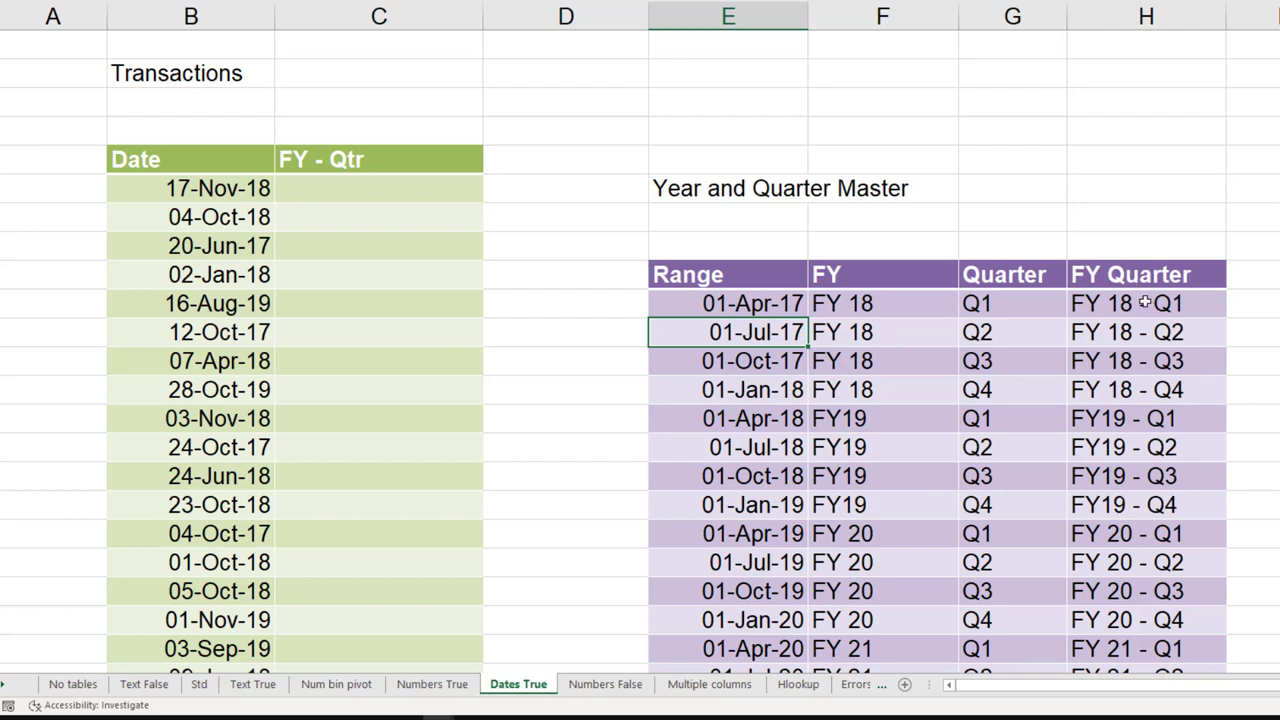
pyautogui.click(385, 186)
pyautogui.write('=vloo')
pyautogui.press('Tab')
pyautogui.press('Left')
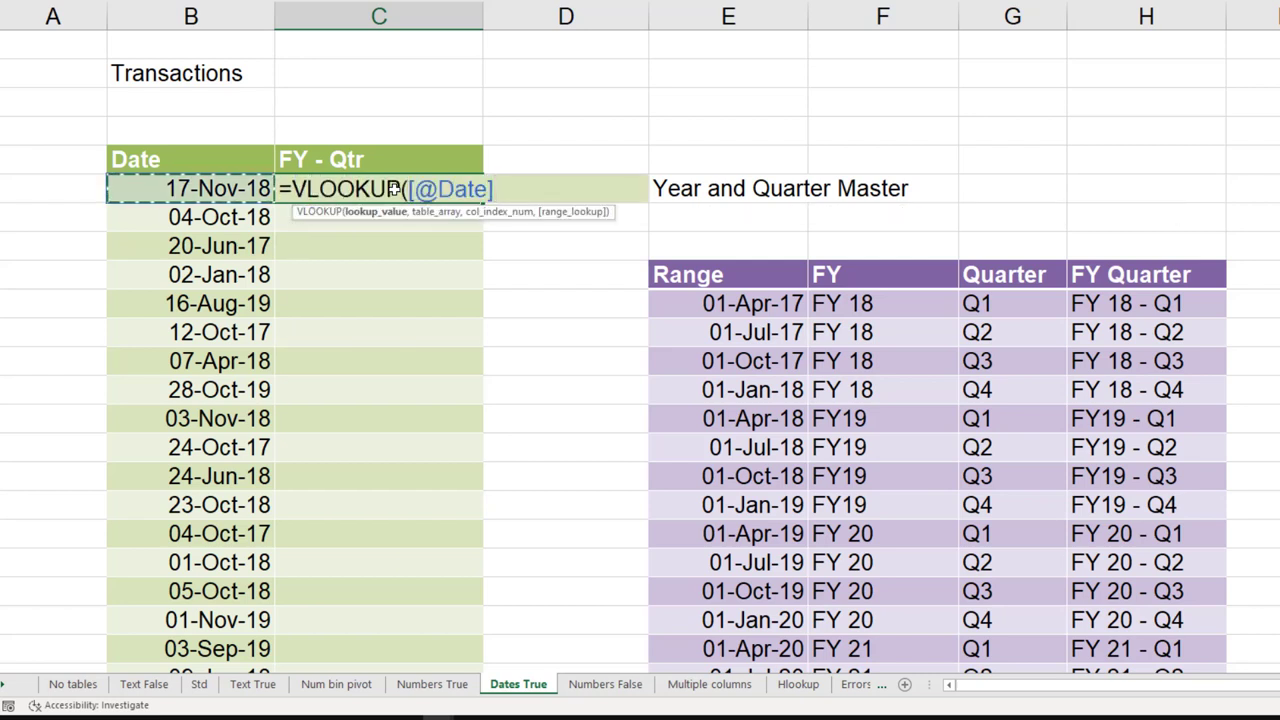
pyautogui.write(',')
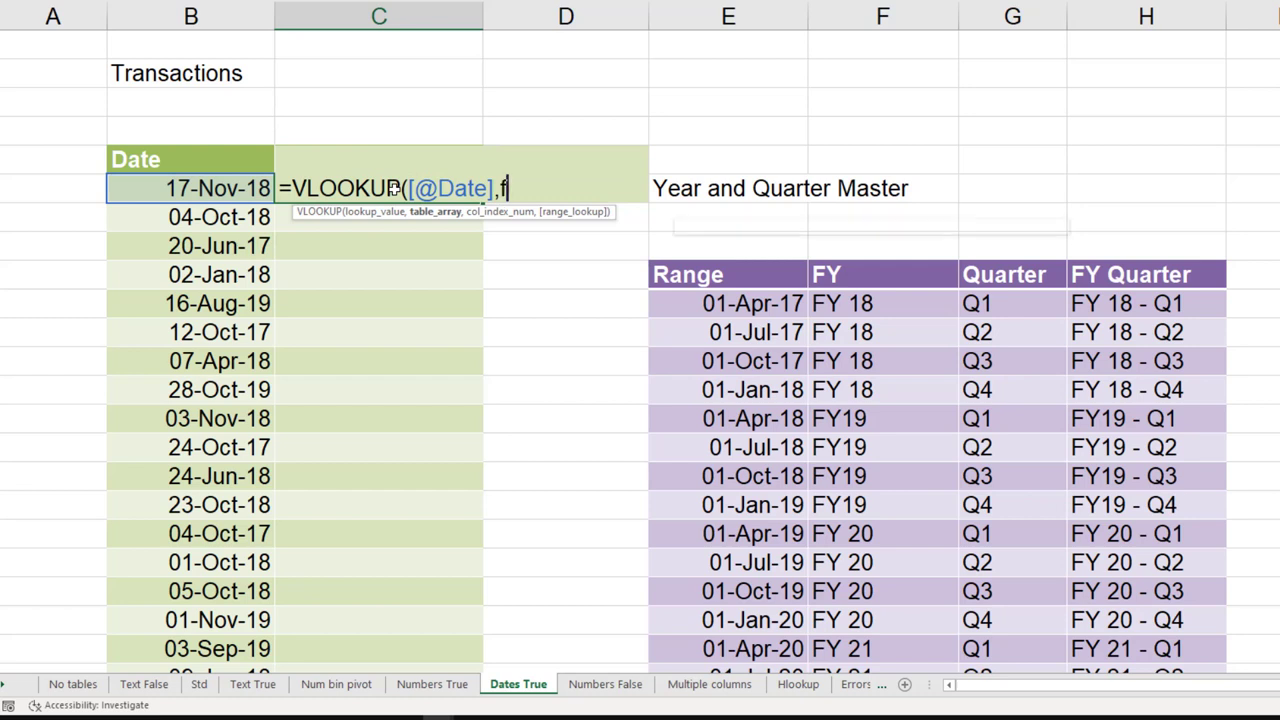
pyautogui.write('fy')
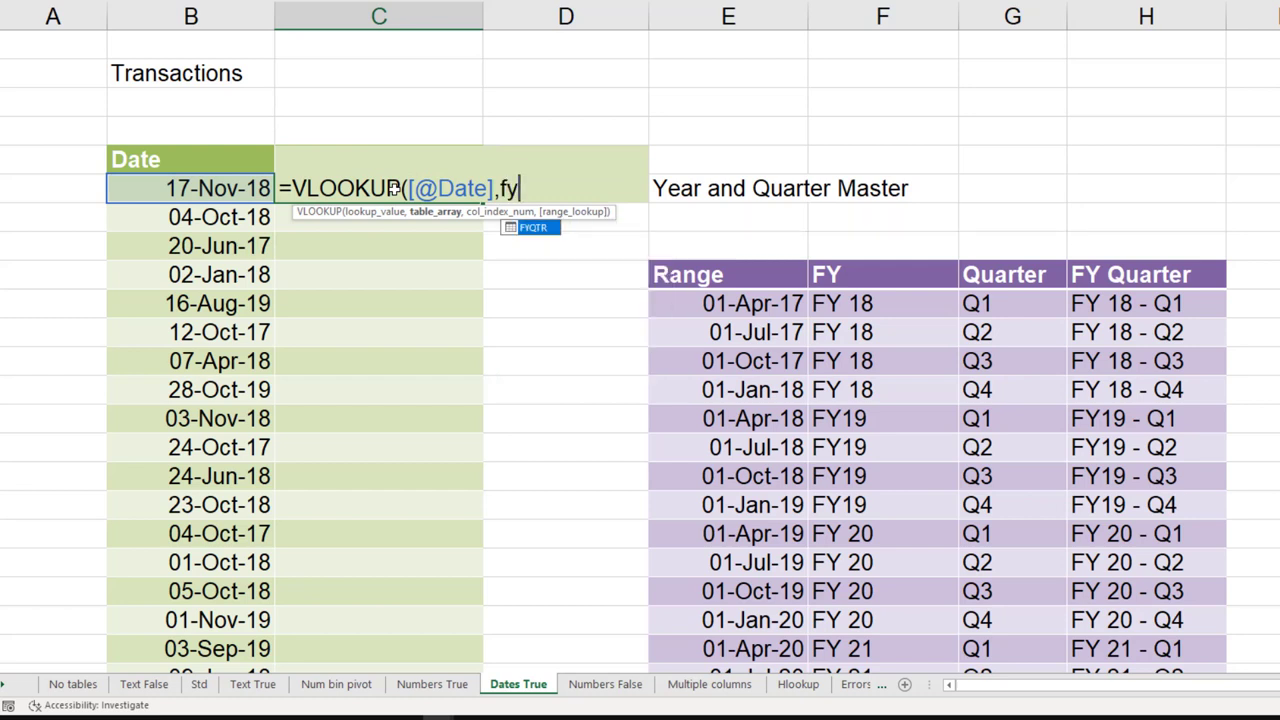
pyautogui.press('Tab')
pyautogui.write(',')
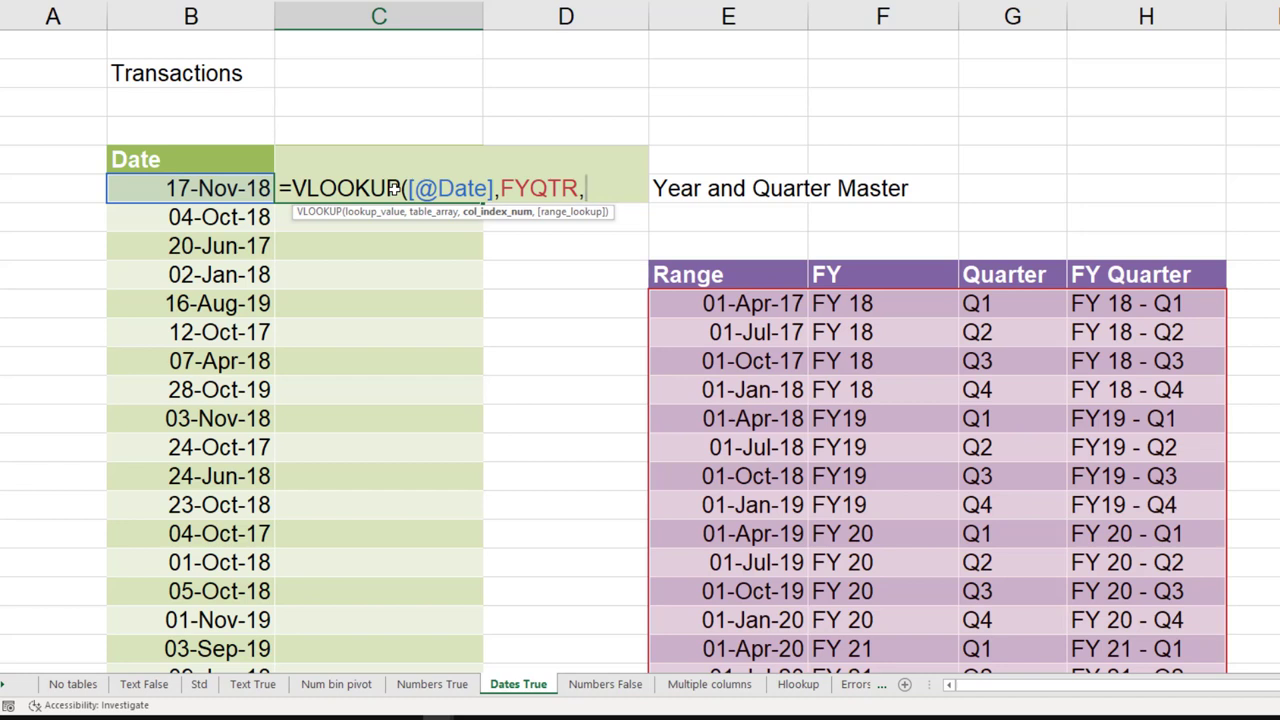
pyautogui.write('4,')
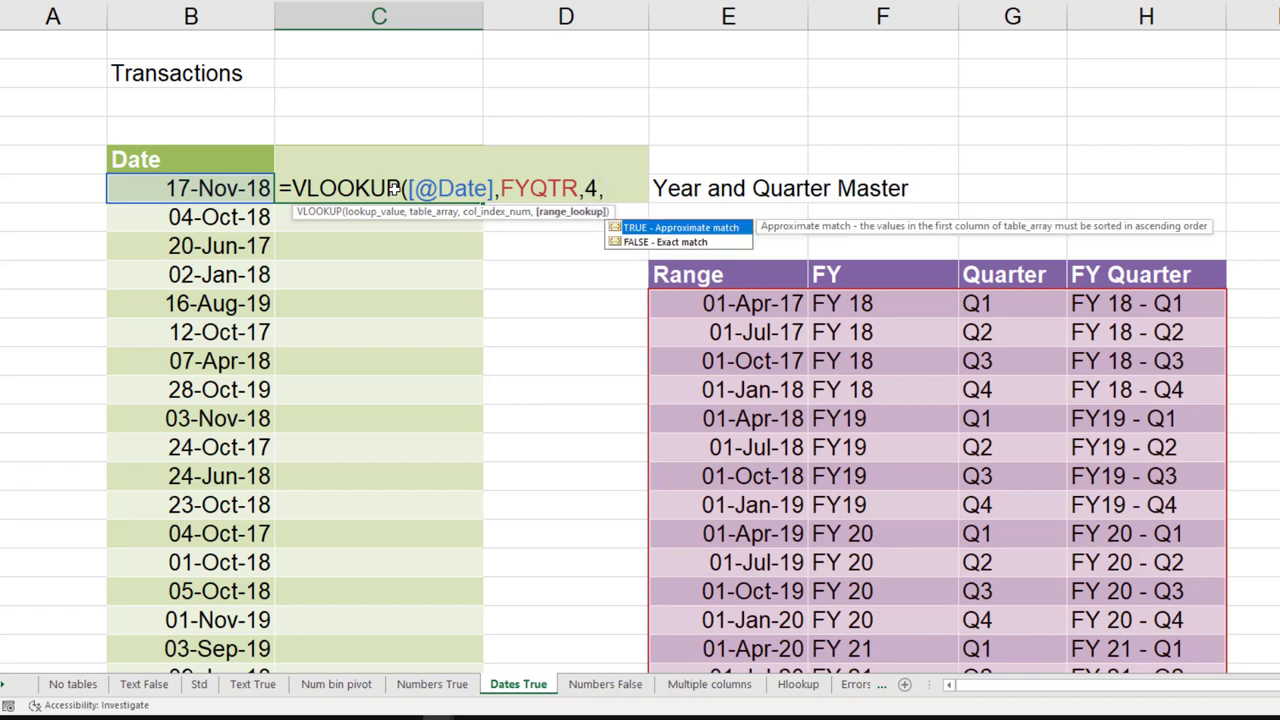
pyautogui.write('1)')
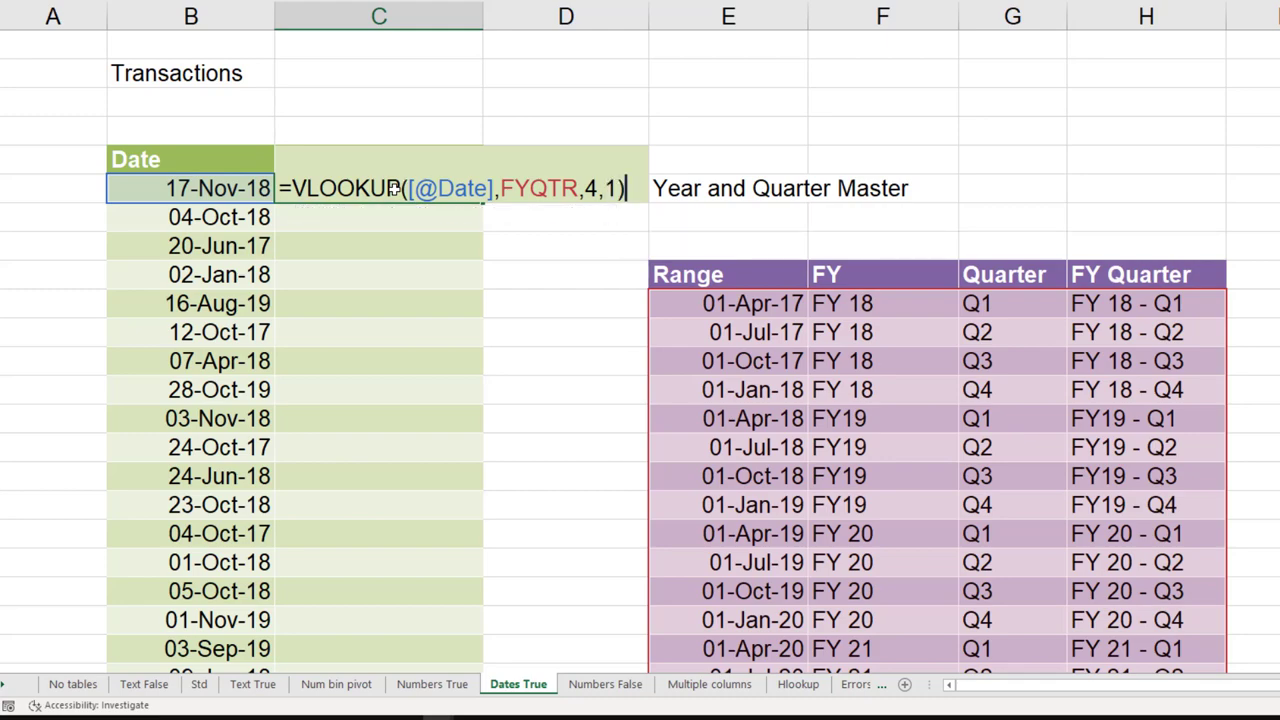
pyautogui.press('Return')
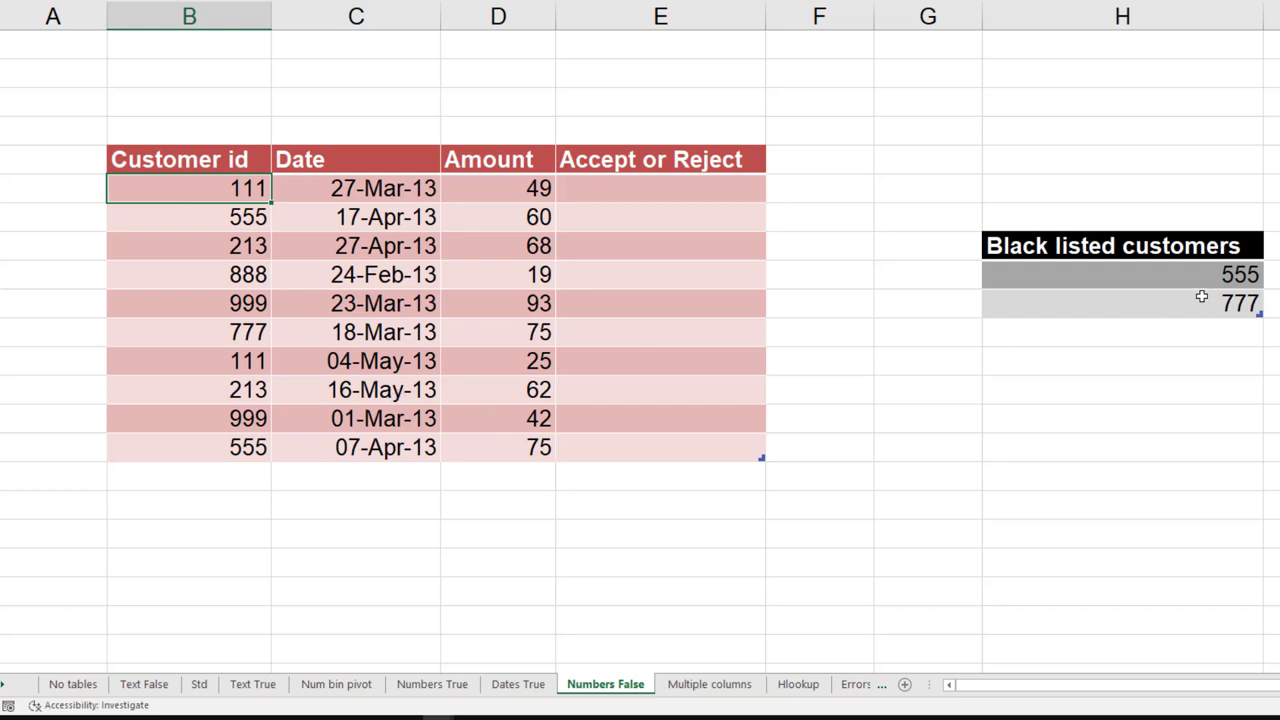
pyautogui.click(1180, 277)
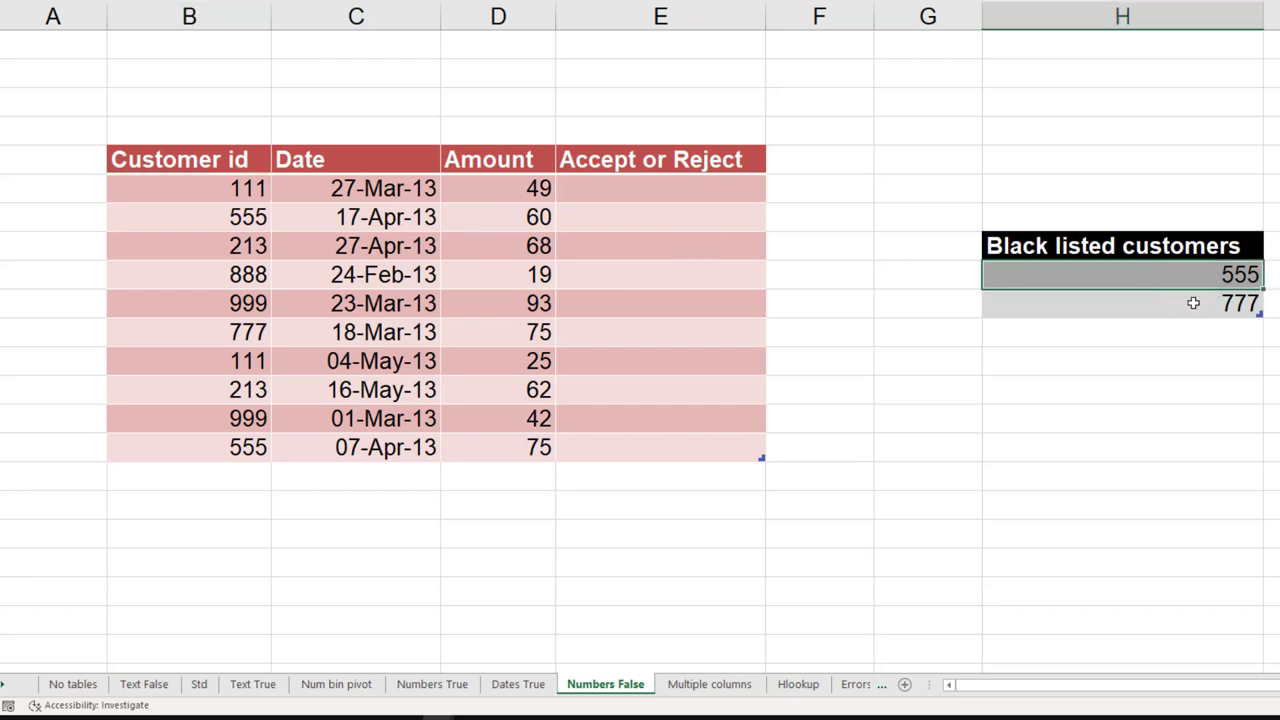
pyautogui.click(1193, 303)
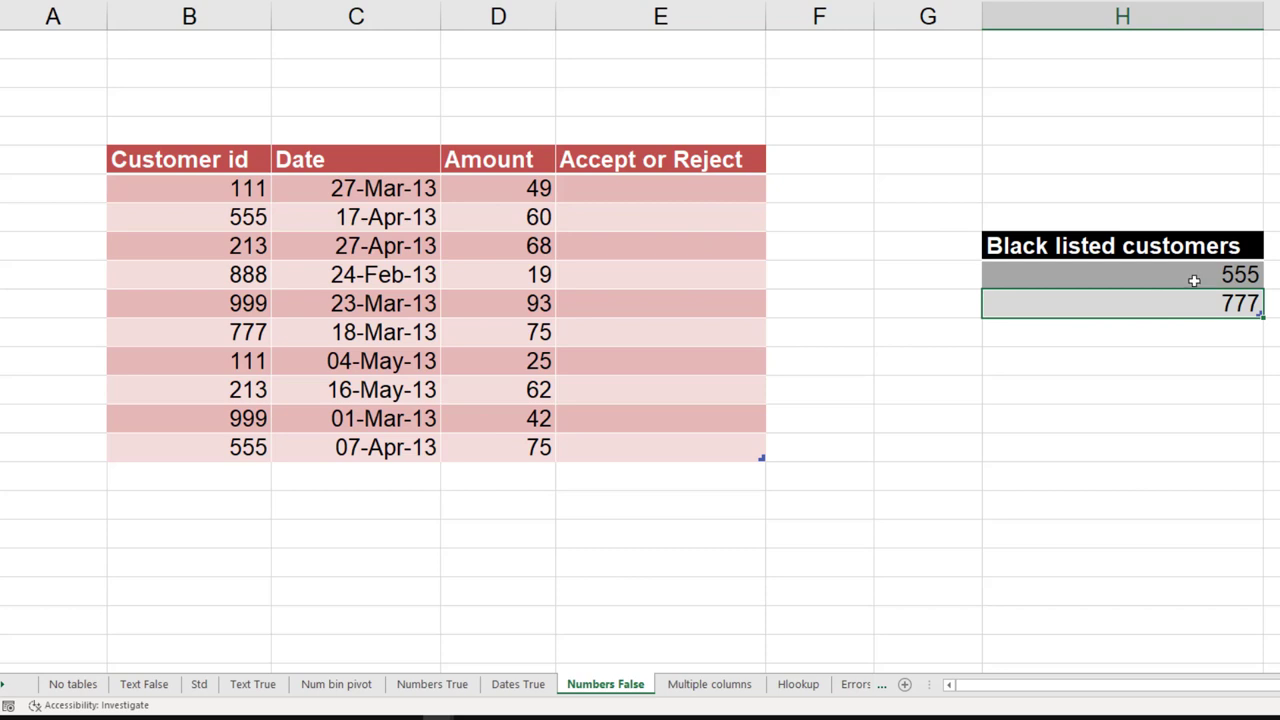
pyautogui.click(1194, 277)
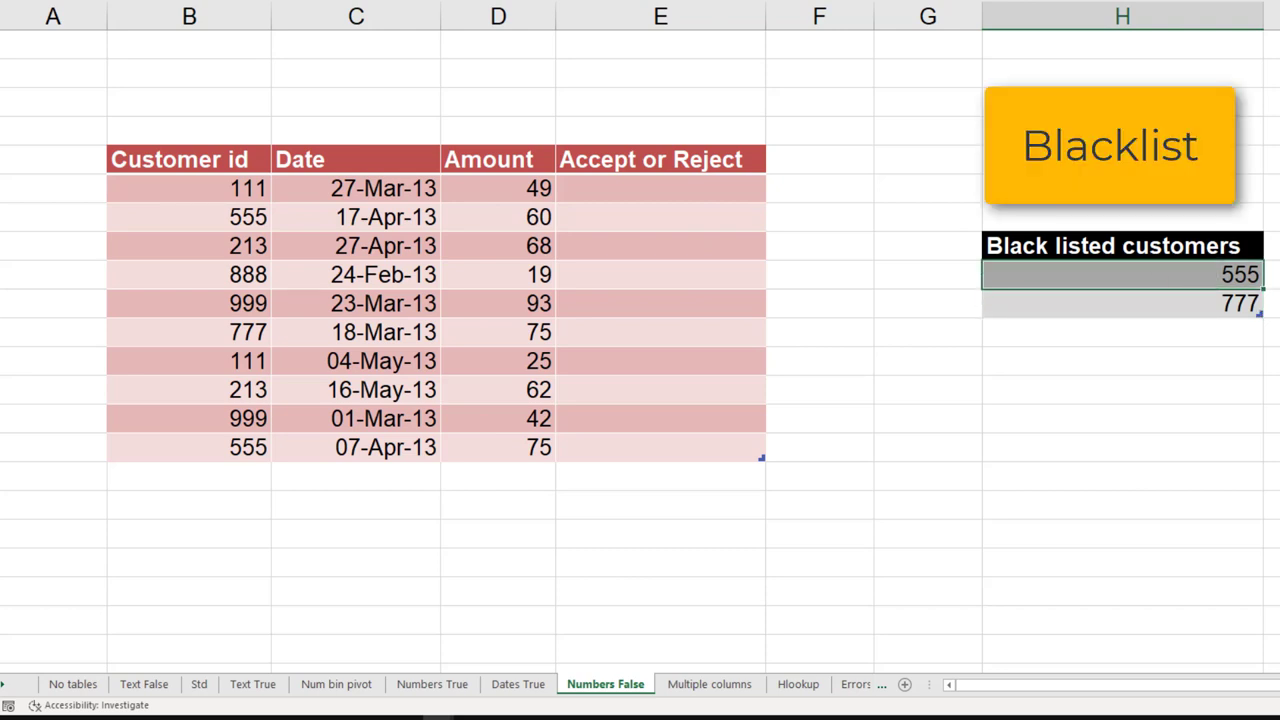
pyautogui.click(582, 187)
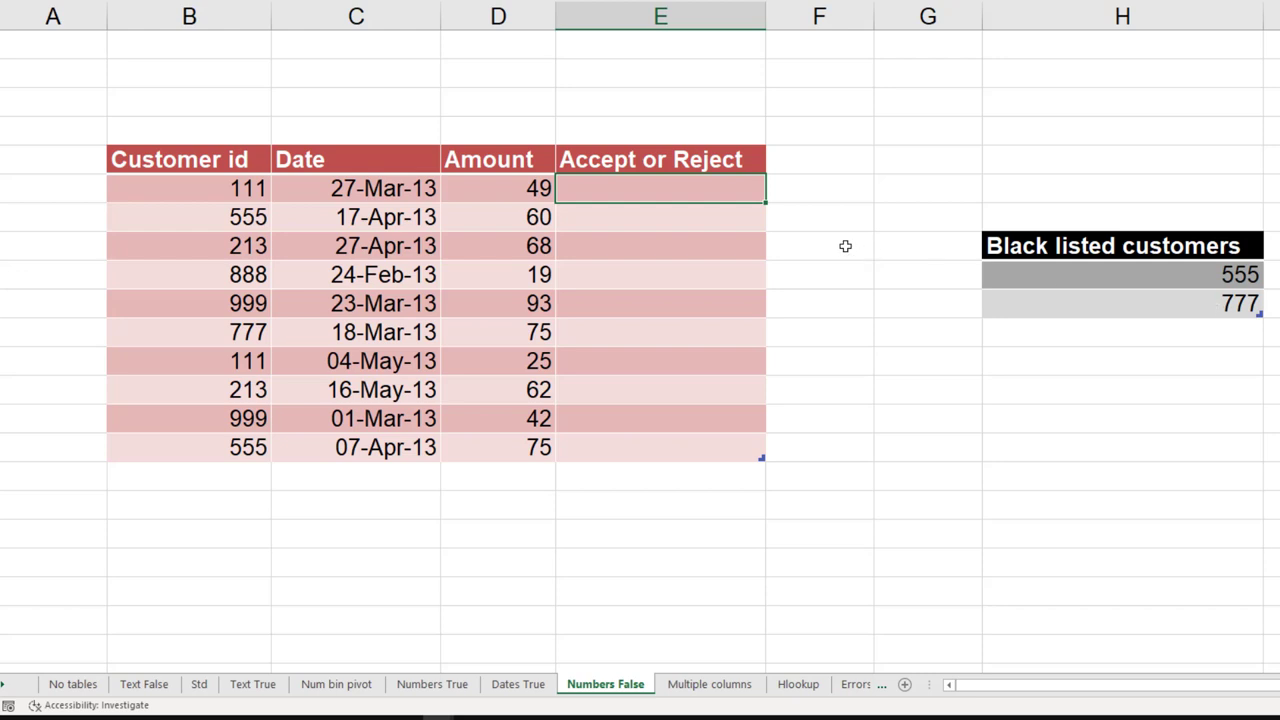
# - Enter =VLOOKUP([@[Customer id]],Blacklist,1,0) down the Accept or Reject column
pyautogui.write('=v')
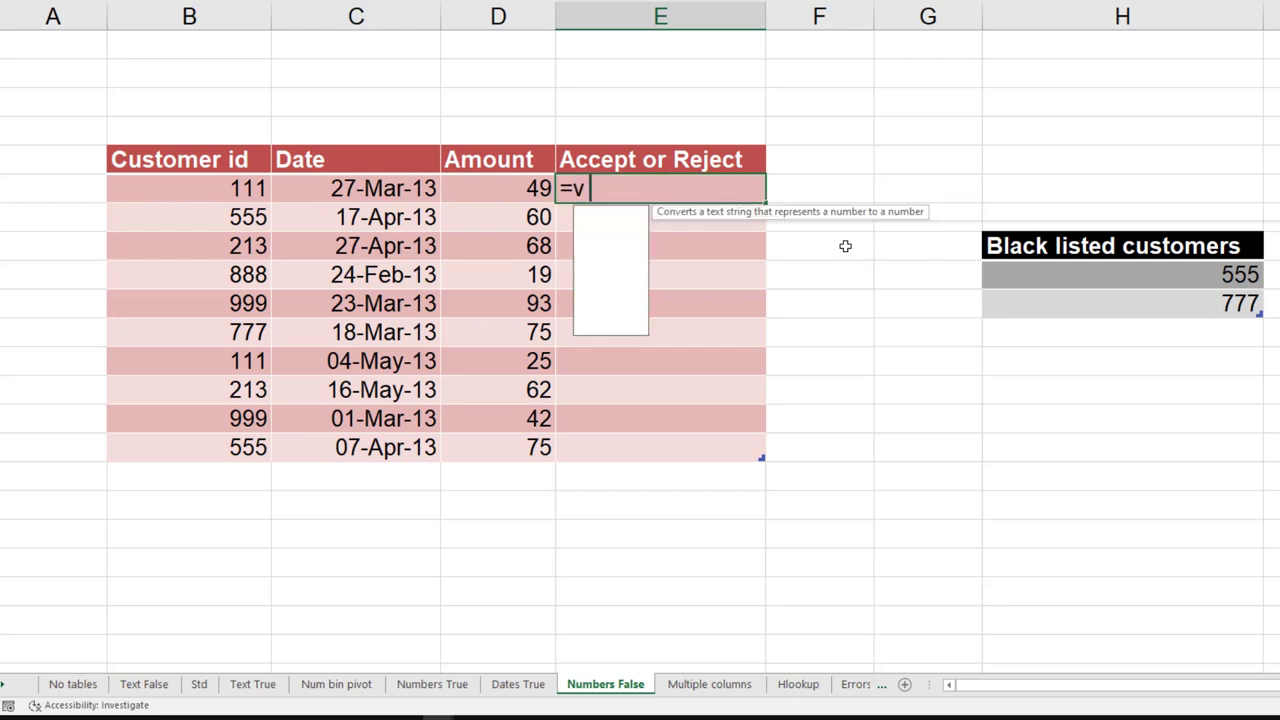
pyautogui.write('lookup(')
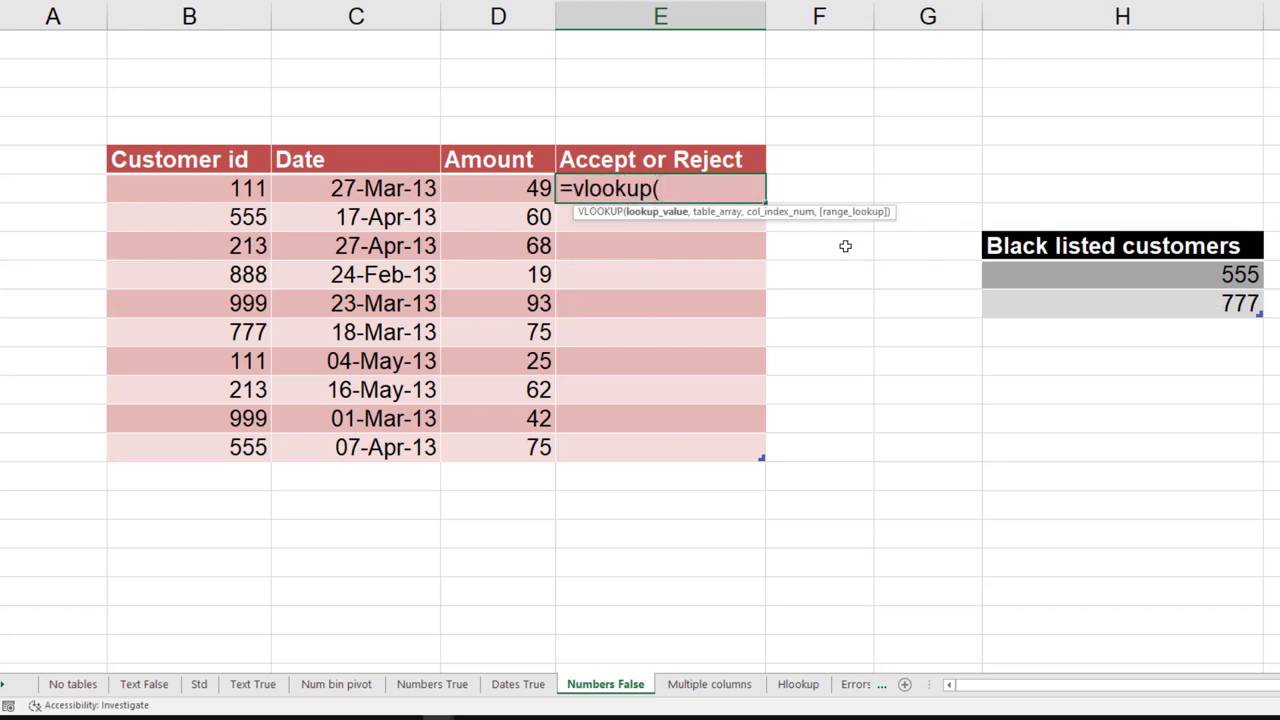
pyautogui.press('Left')
pyautogui.press('Left')
pyautogui.press('Left')
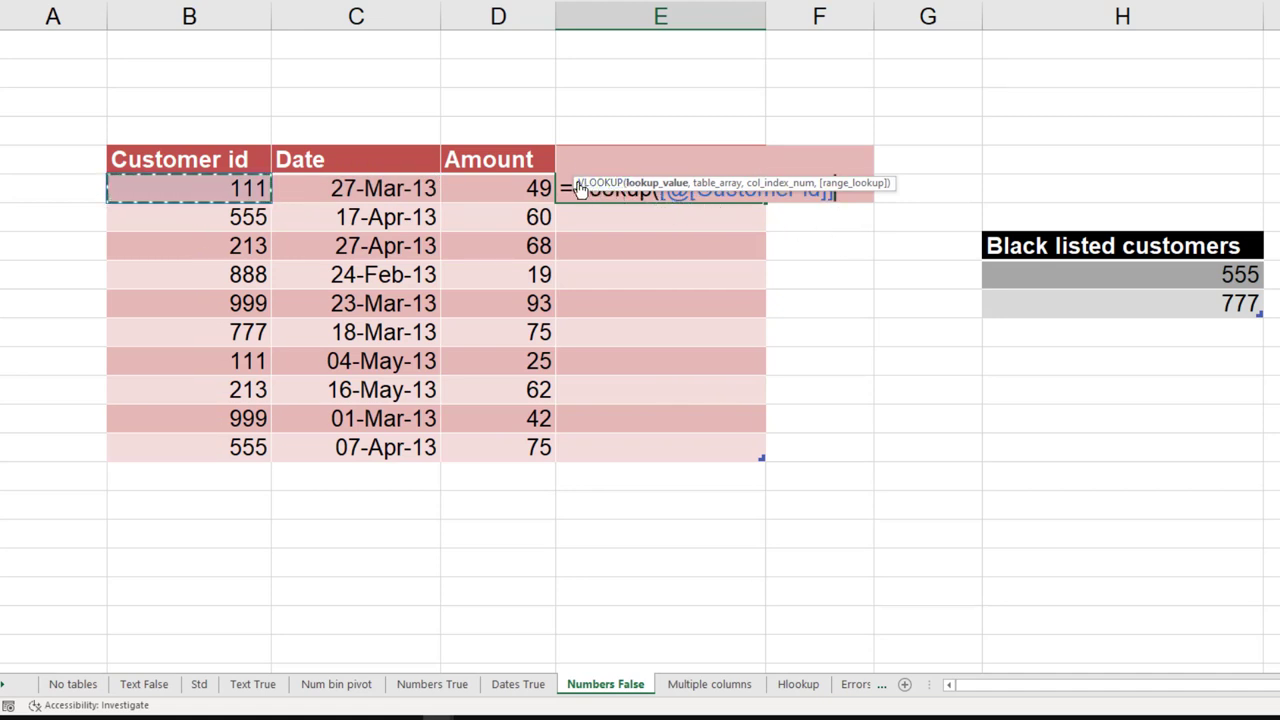
pyautogui.moveTo(574, 182); pyautogui.dragTo(572, 216)
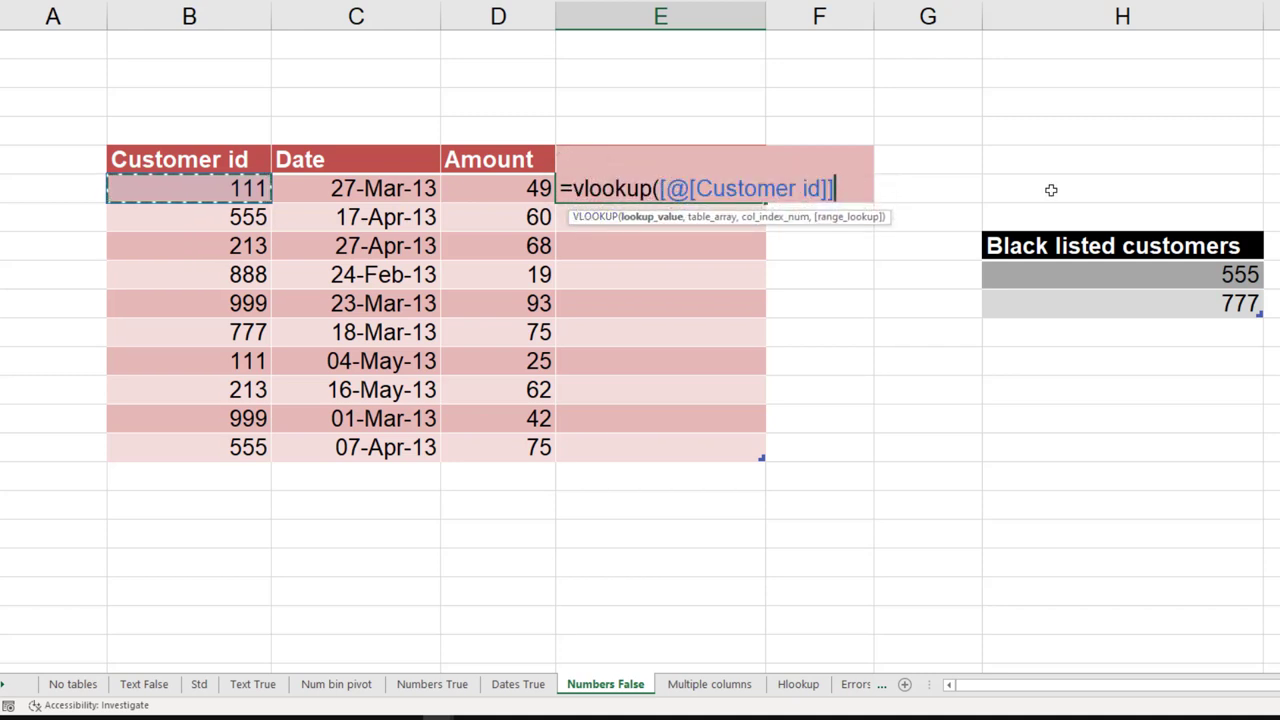
pyautogui.write(',')
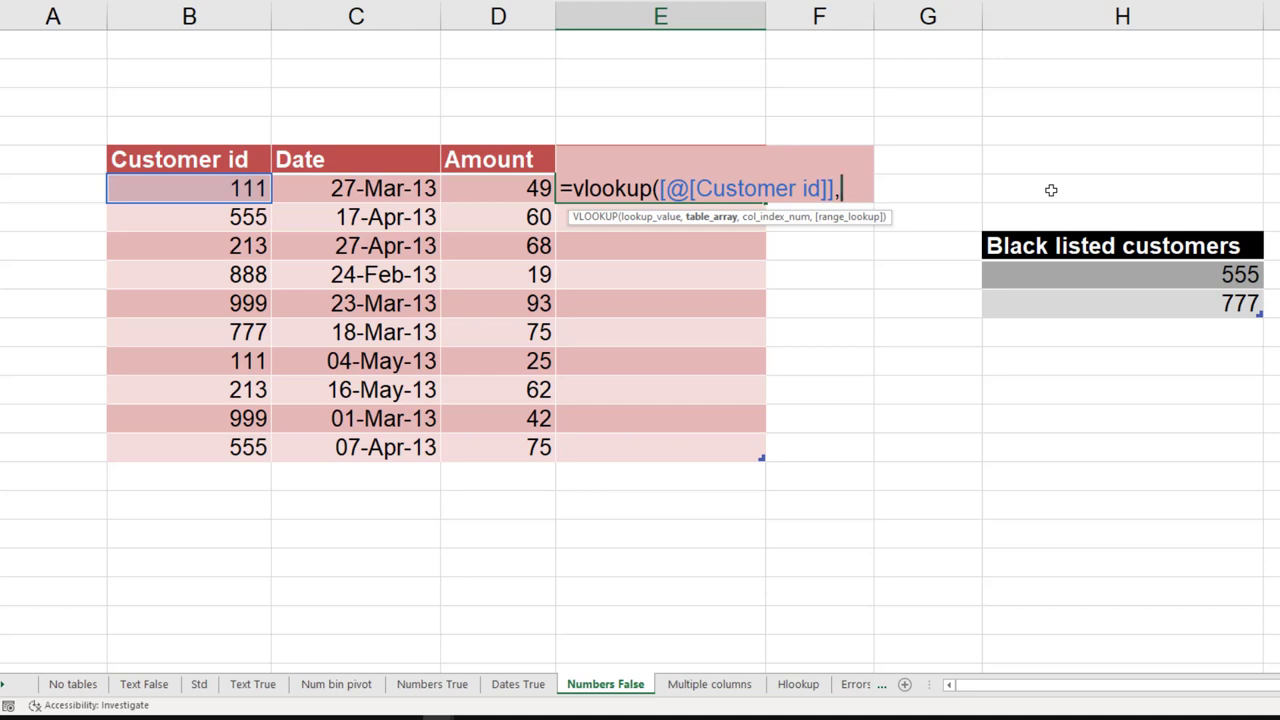
pyautogui.write('bl')
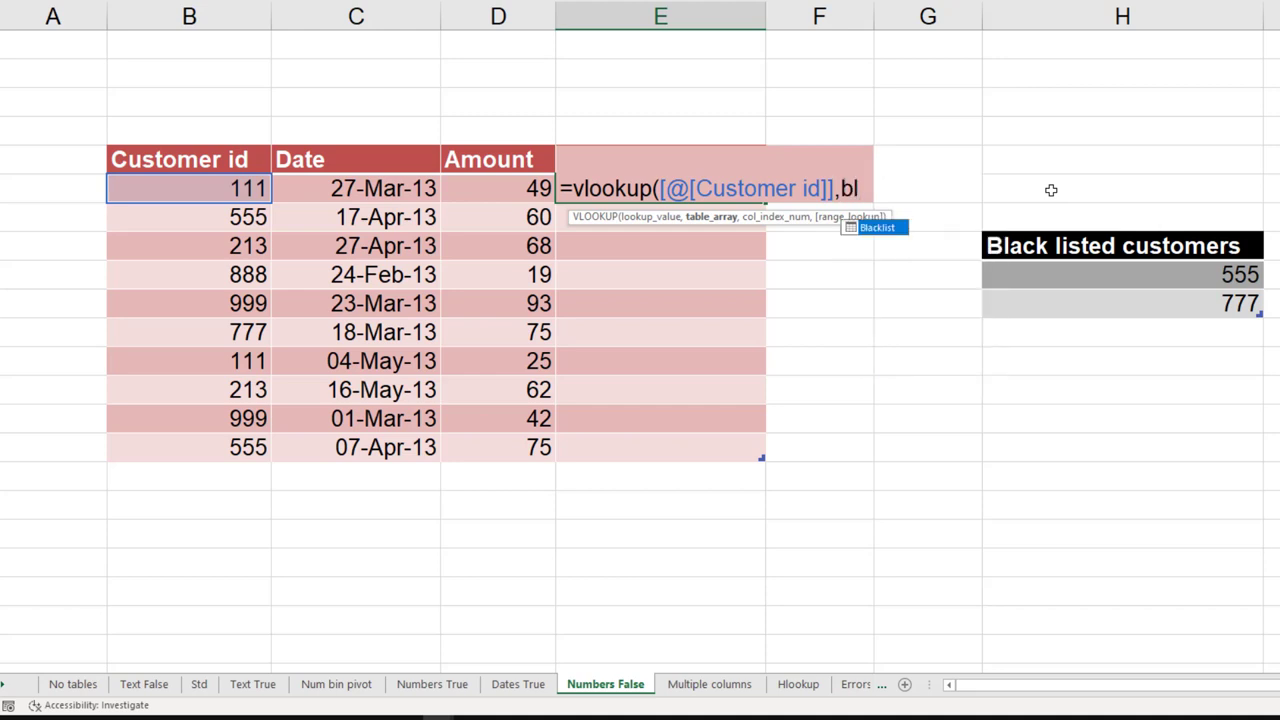
pyautogui.press('Tab')
pyautogui.write(',')
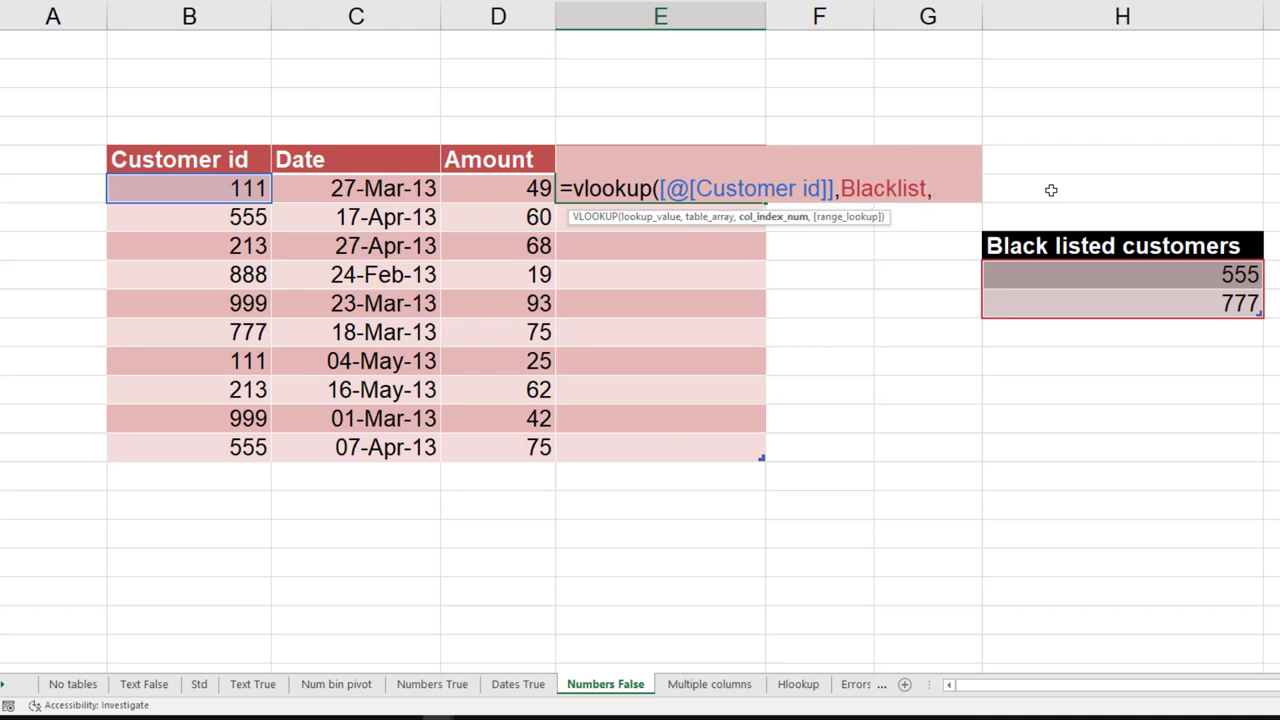
pyautogui.write('1,')
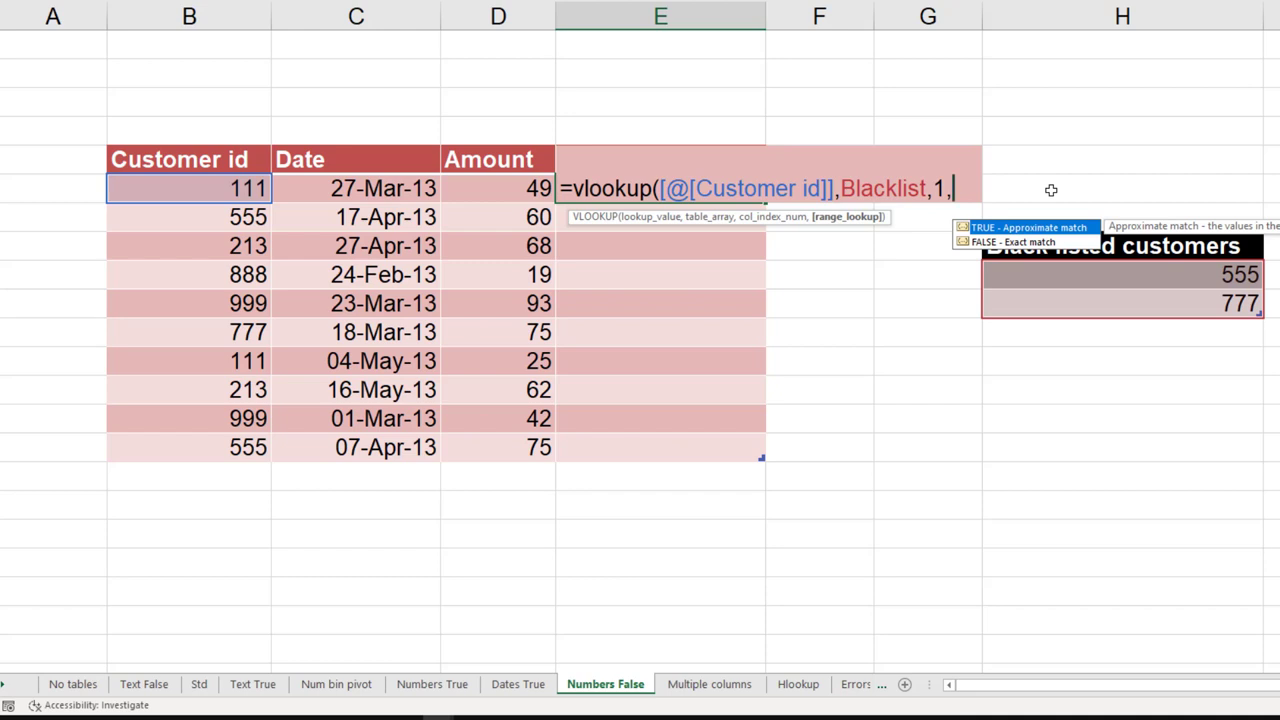
pyautogui.write('0)')
pyautogui.press('Return')
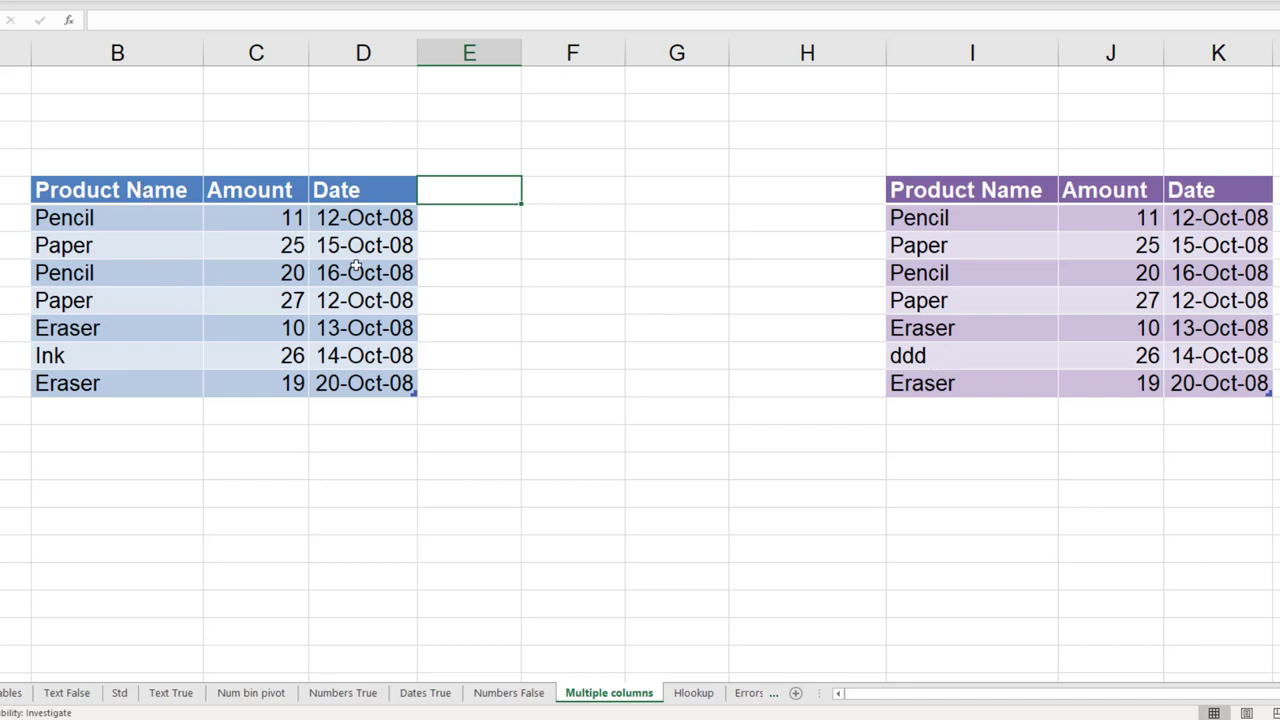
pyautogui.moveTo(100, 216)
pyautogui.mouseDown()
pyautogui.moveTo(308, 221)
pyautogui.moveTo(276, 223)
pyautogui.mouseUp()
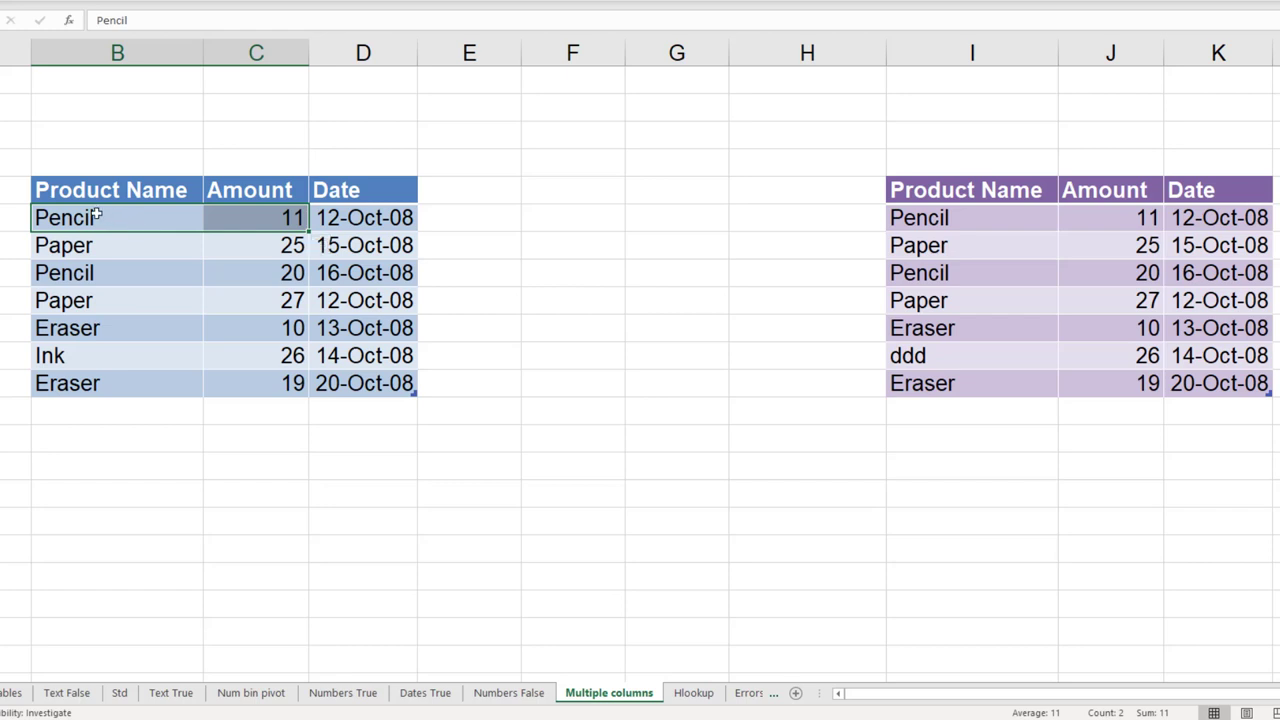
pyautogui.moveTo(100, 214); pyautogui.dragTo(273, 229)
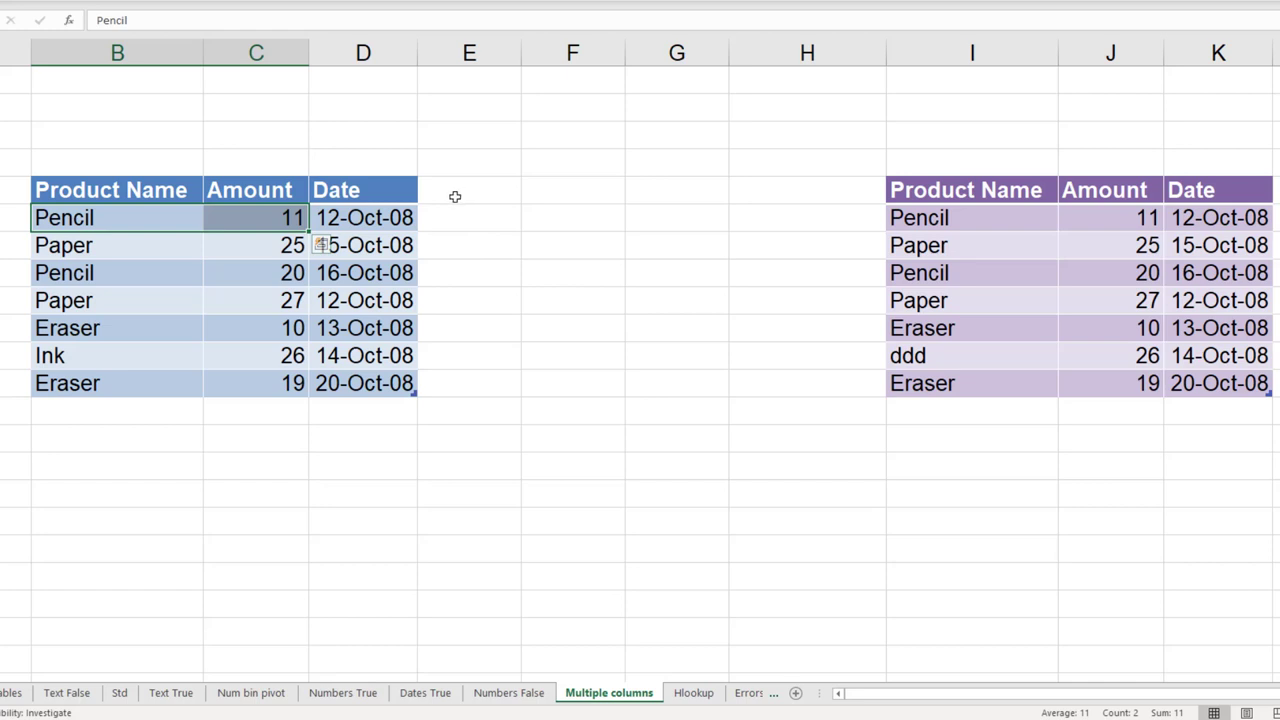
pyautogui.click(455, 197)
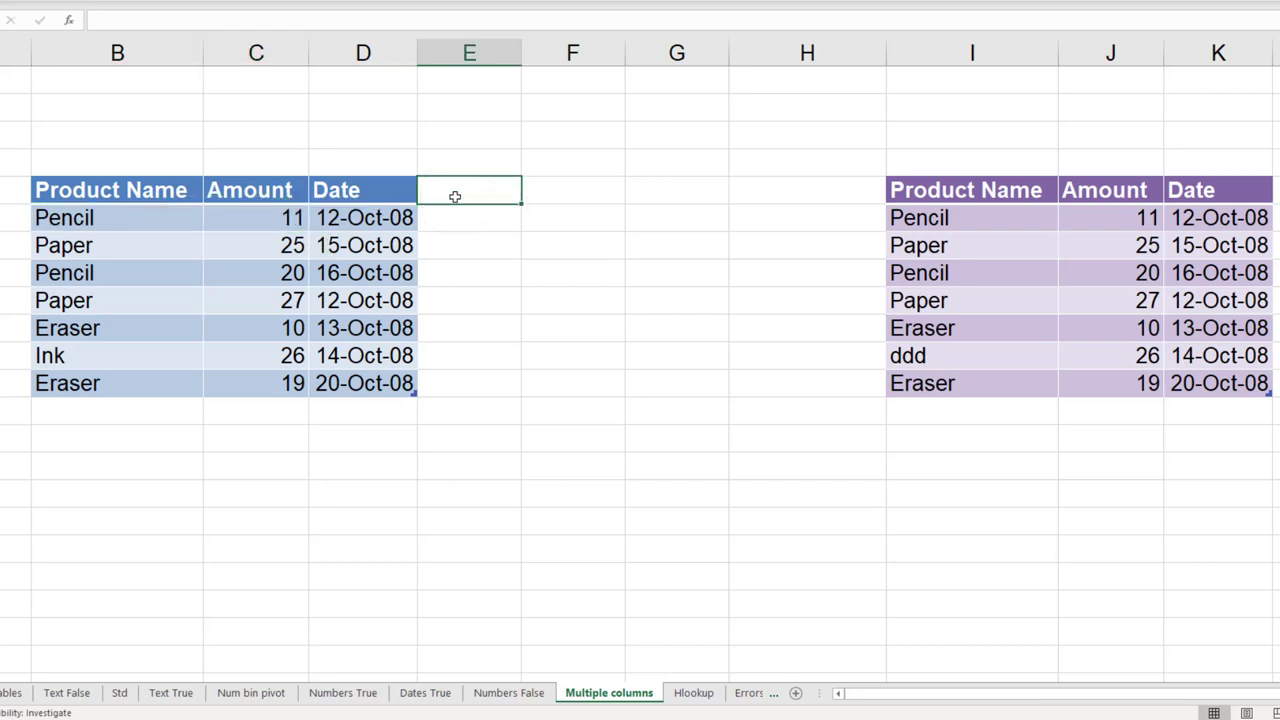
pyautogui.write('Combo')
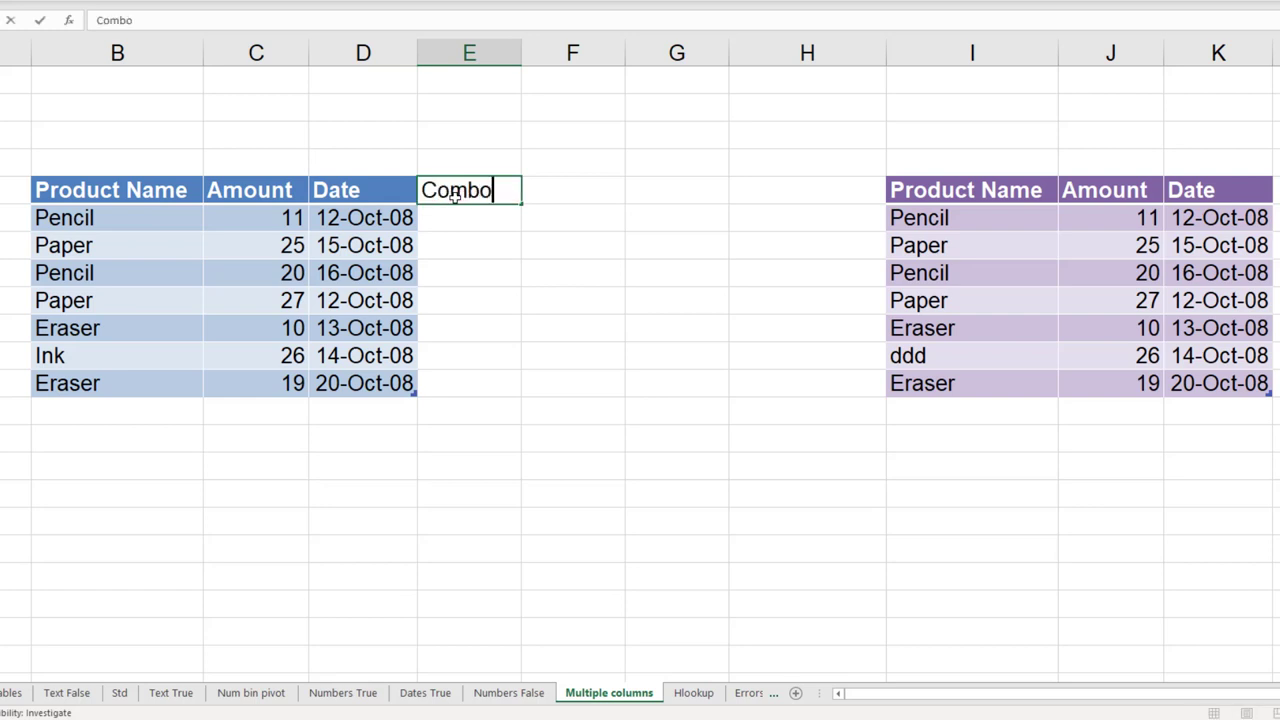
pyautogui.press('Return')
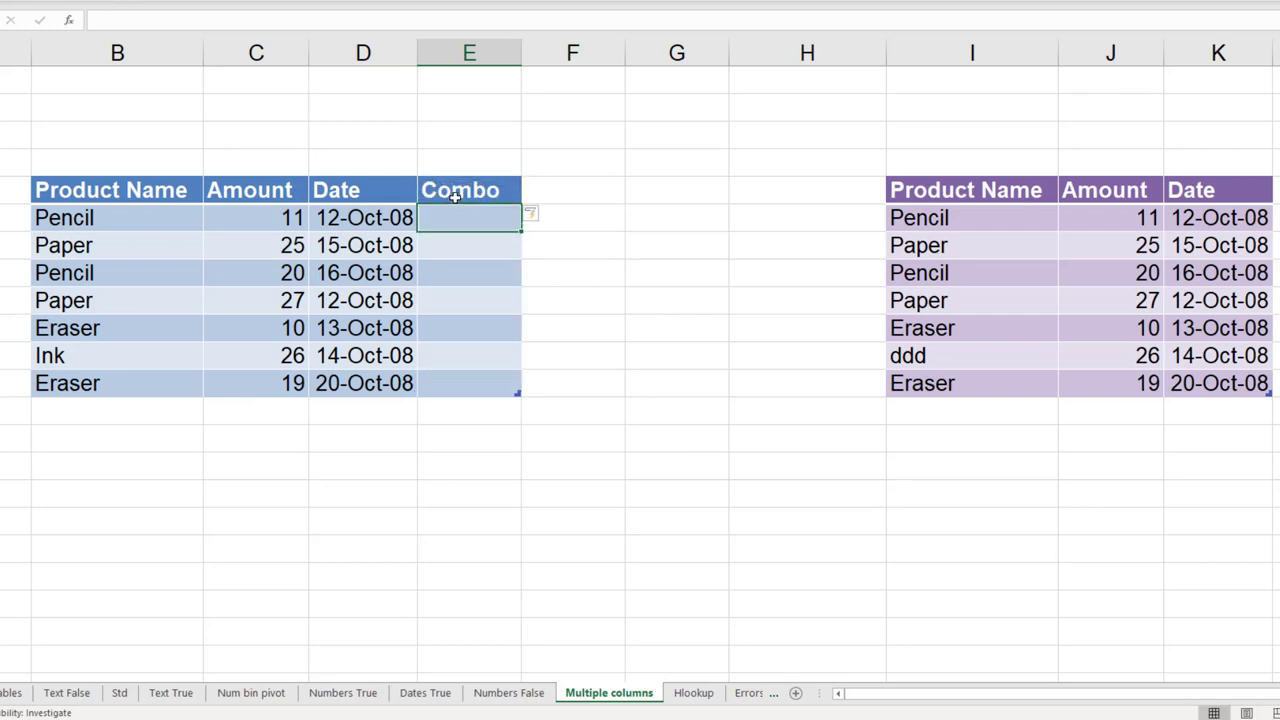
pyautogui.write('=')
pyautogui.press('Left')
pyautogui.press('Left')
pyautogui.press('Left')
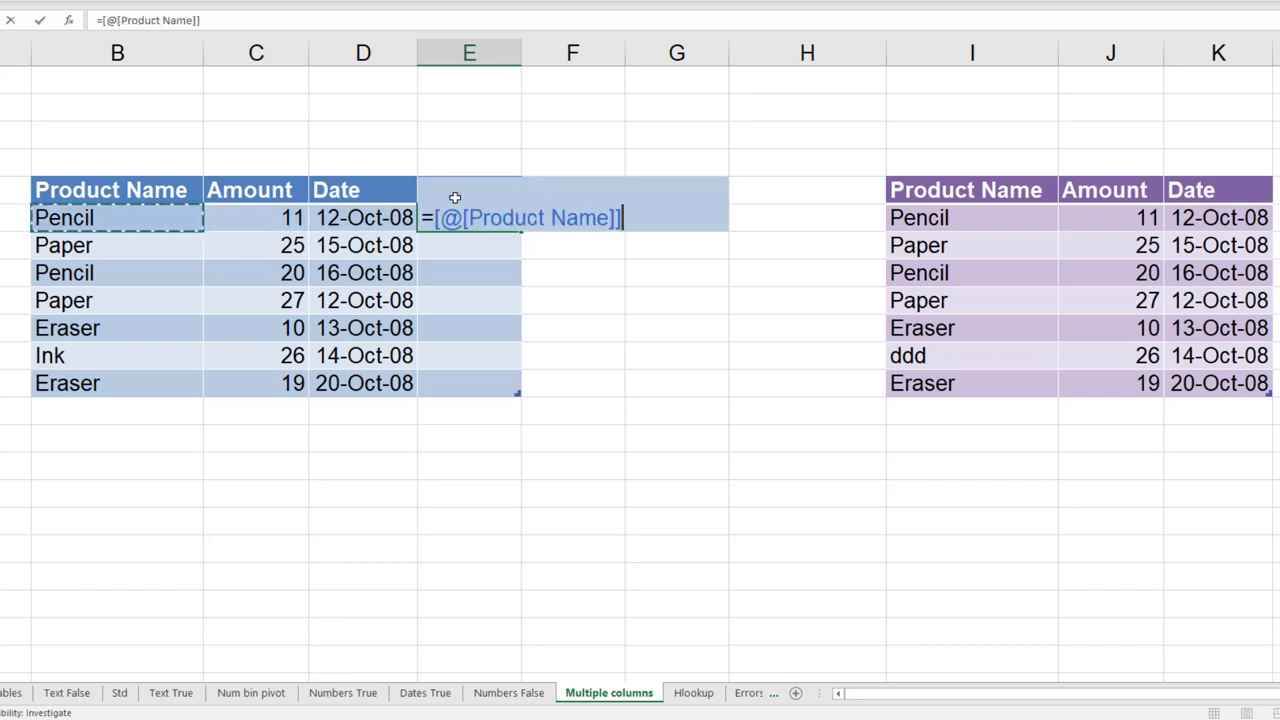
pyautogui.write('&')
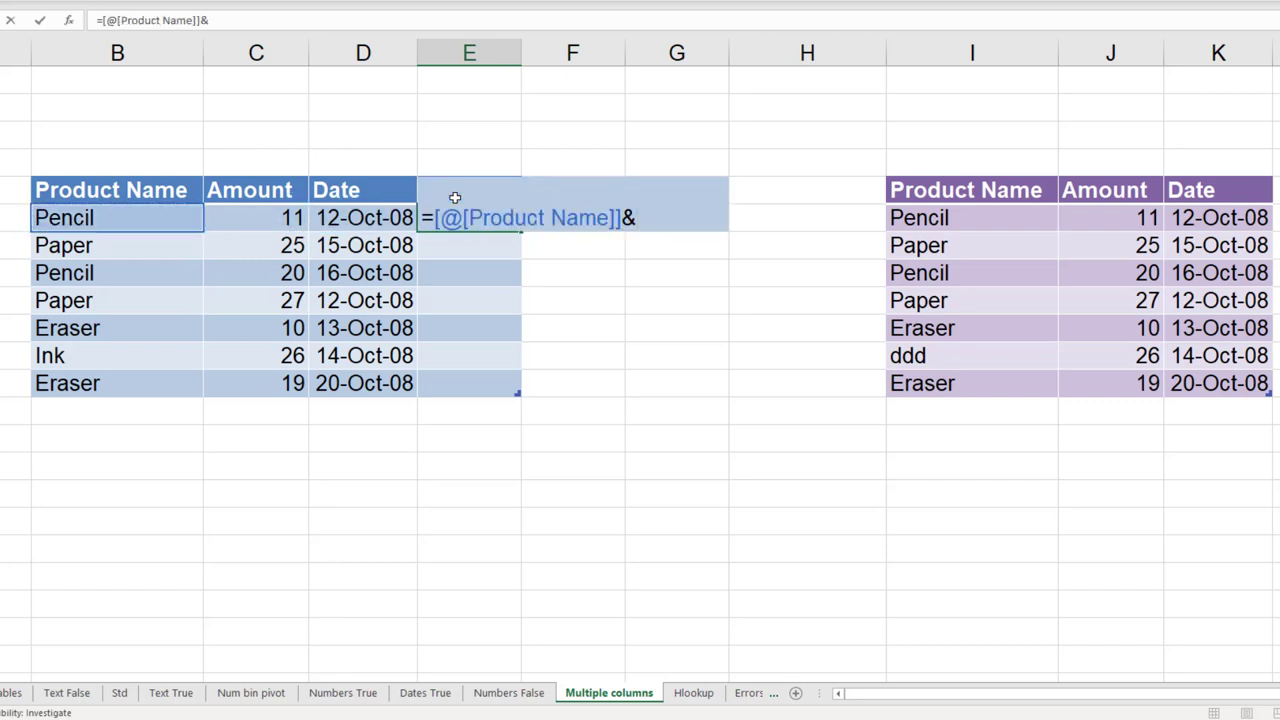
pyautogui.press('Left')
pyautogui.press('Left')
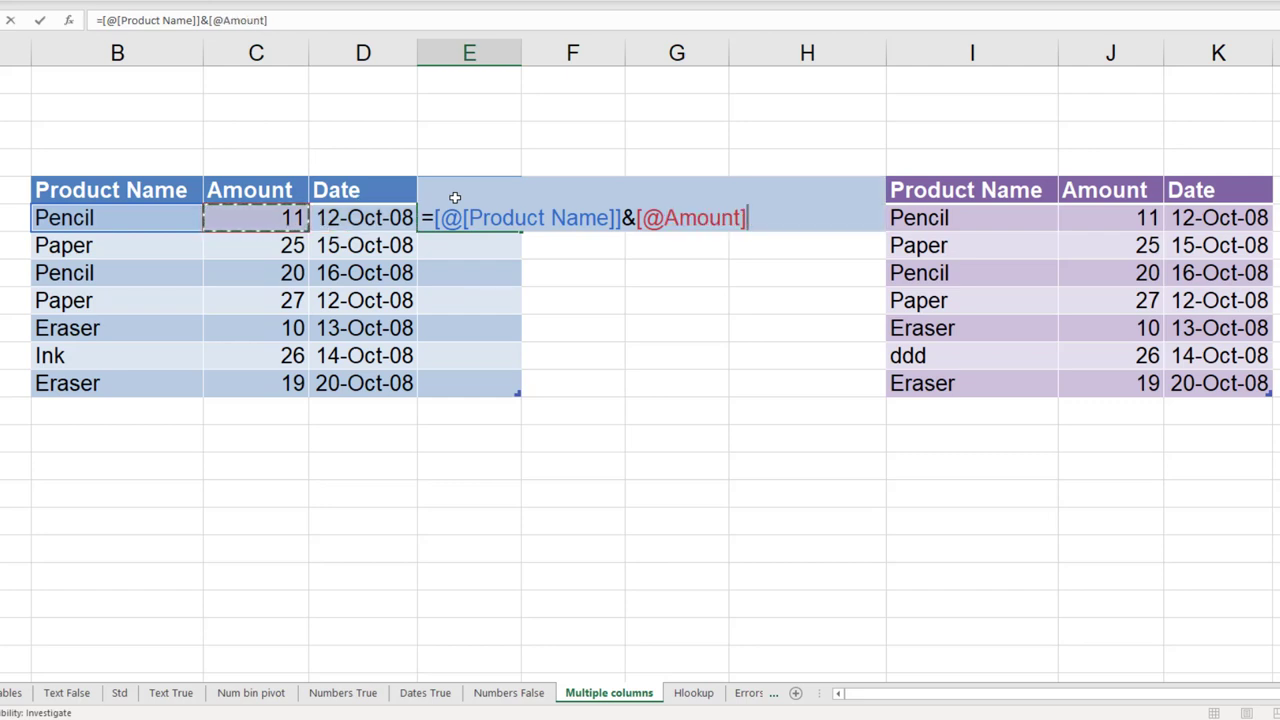
pyautogui.press('Return')
pyautogui.press('Up')
pyautogui.press('Right')
pyautogui.press('Right')
pyautogui.press('Right')
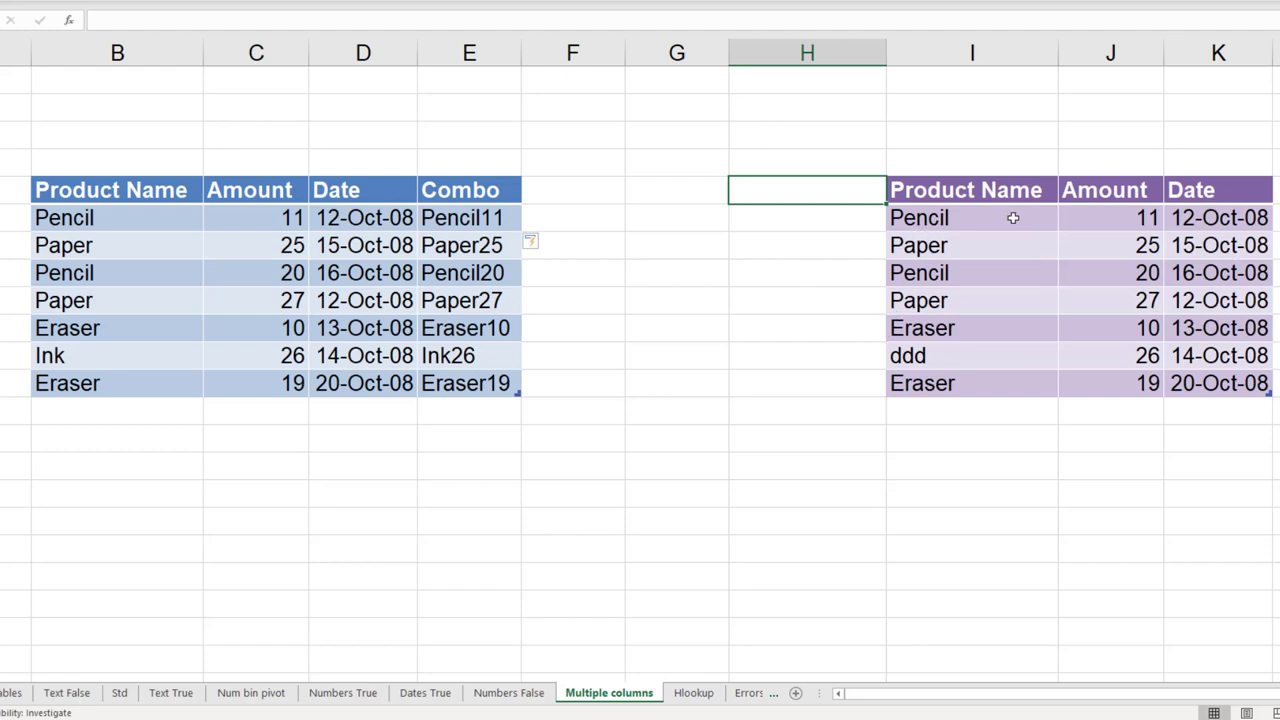
pyautogui.click(968, 190)
pyautogui.rightClick(968, 190)
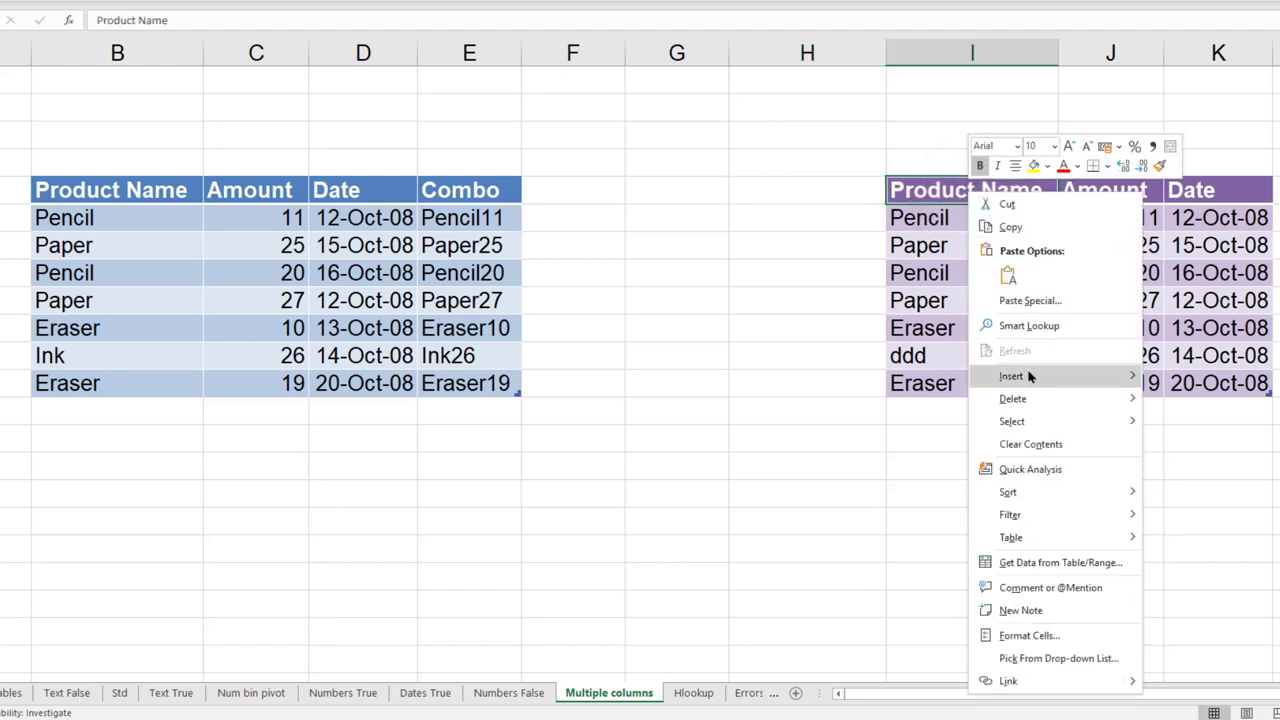
pyautogui.moveTo(1027, 377)
pyautogui.click(1190, 379)
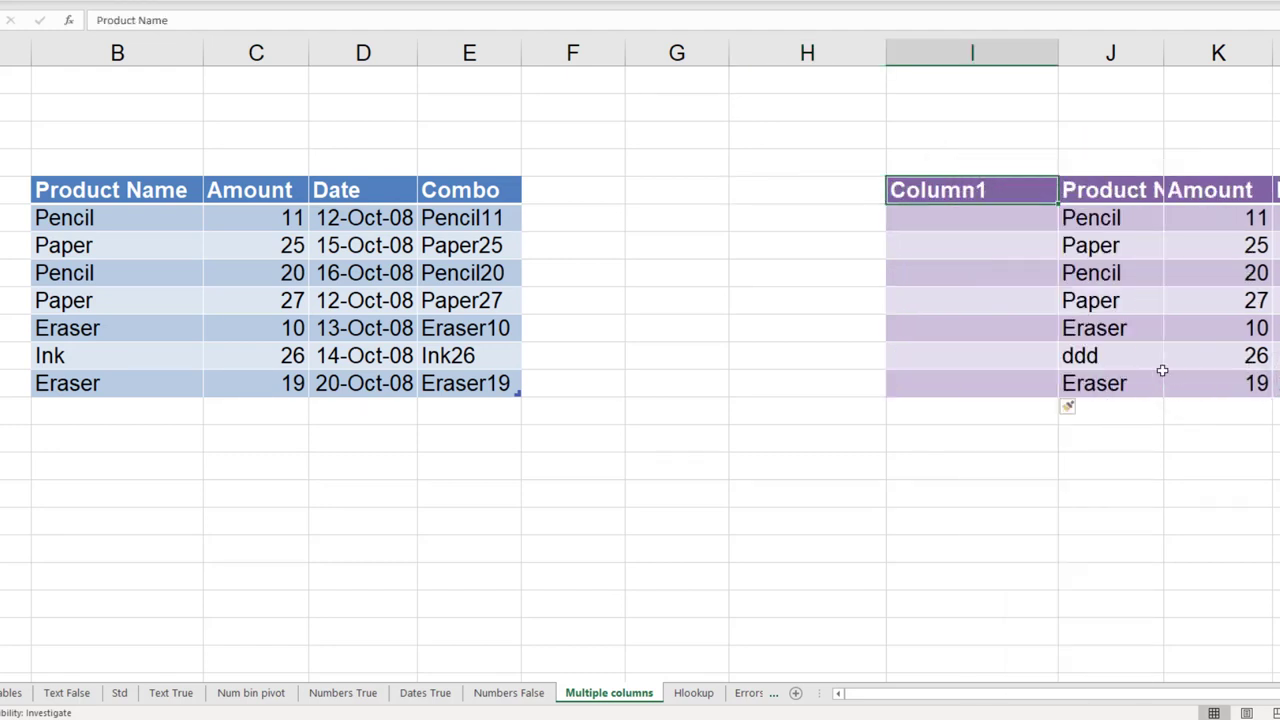
pyautogui.write('Combo2')
pyautogui.press('Return')
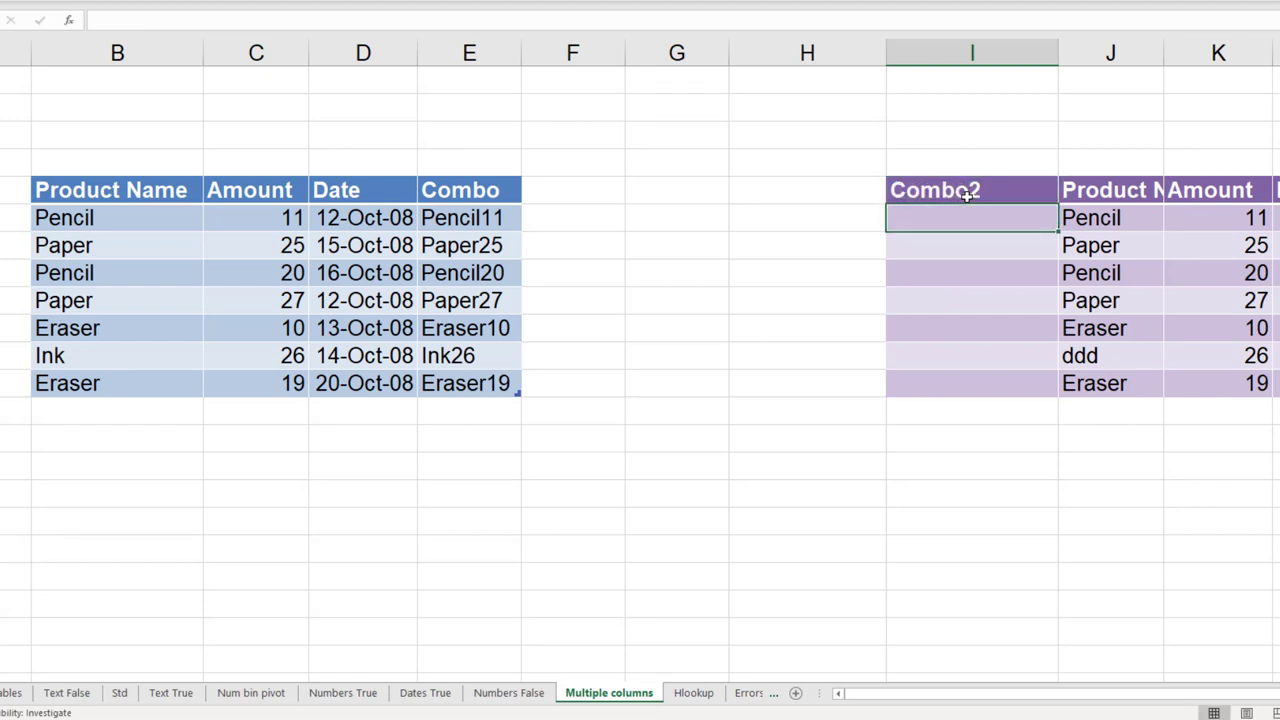
pyautogui.write('=')
pyautogui.press('Right')
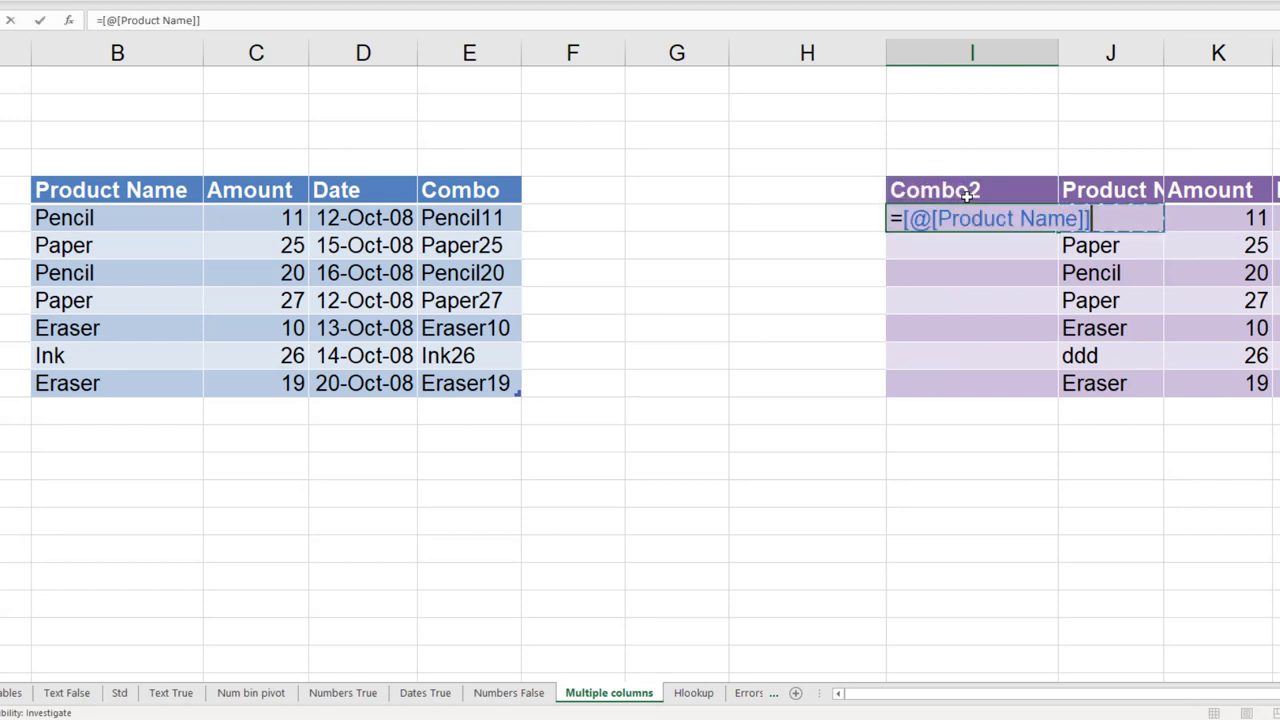
pyautogui.write('&')
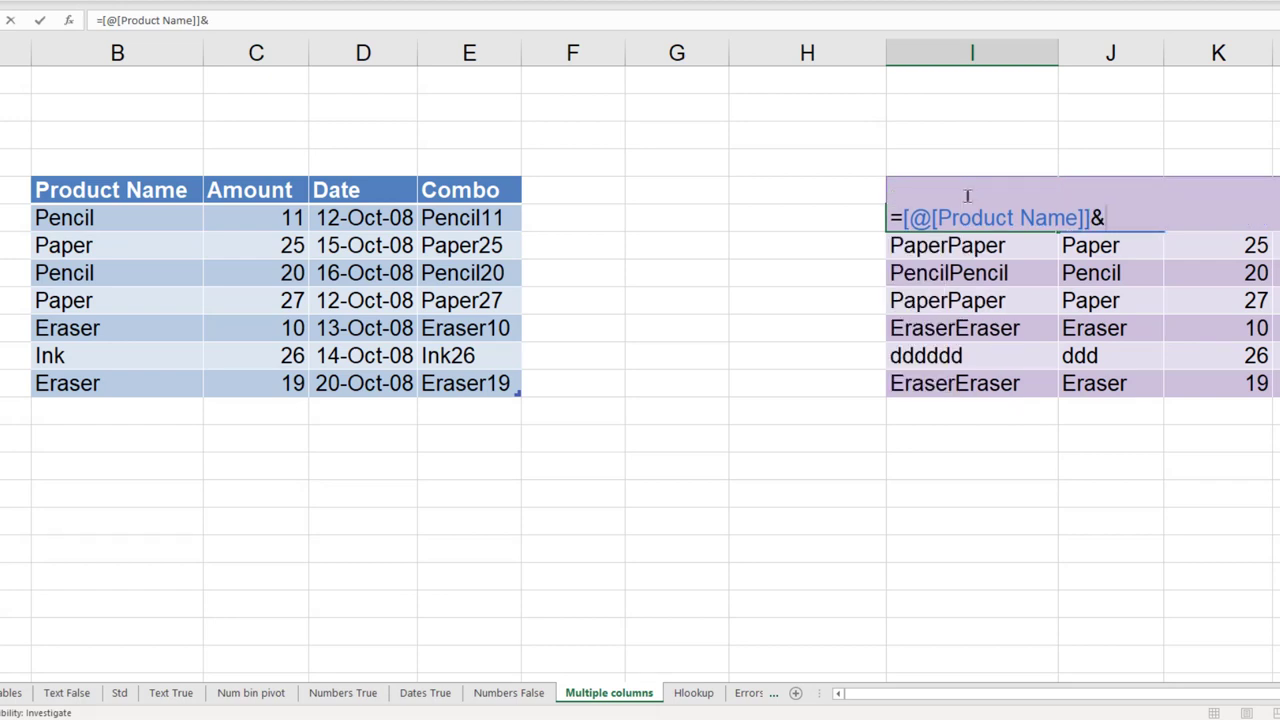
pyautogui.press('Right')
pyautogui.press('Right')
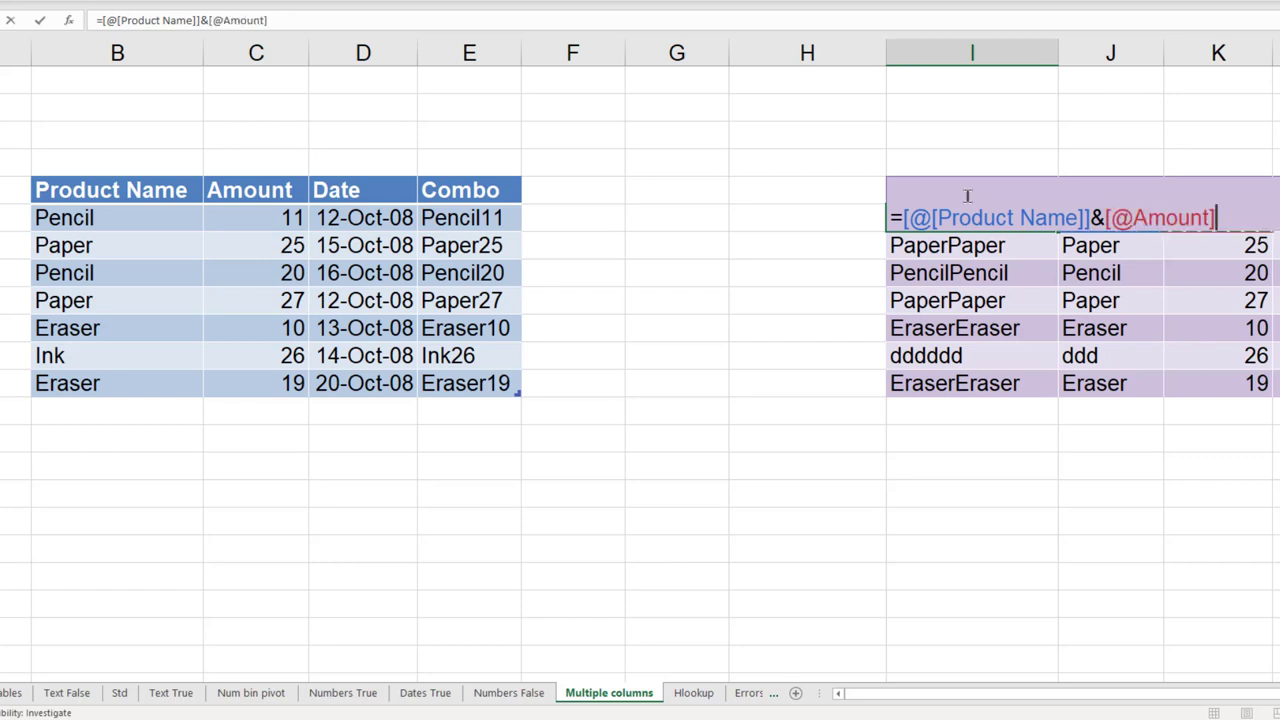
pyautogui.press('Return')
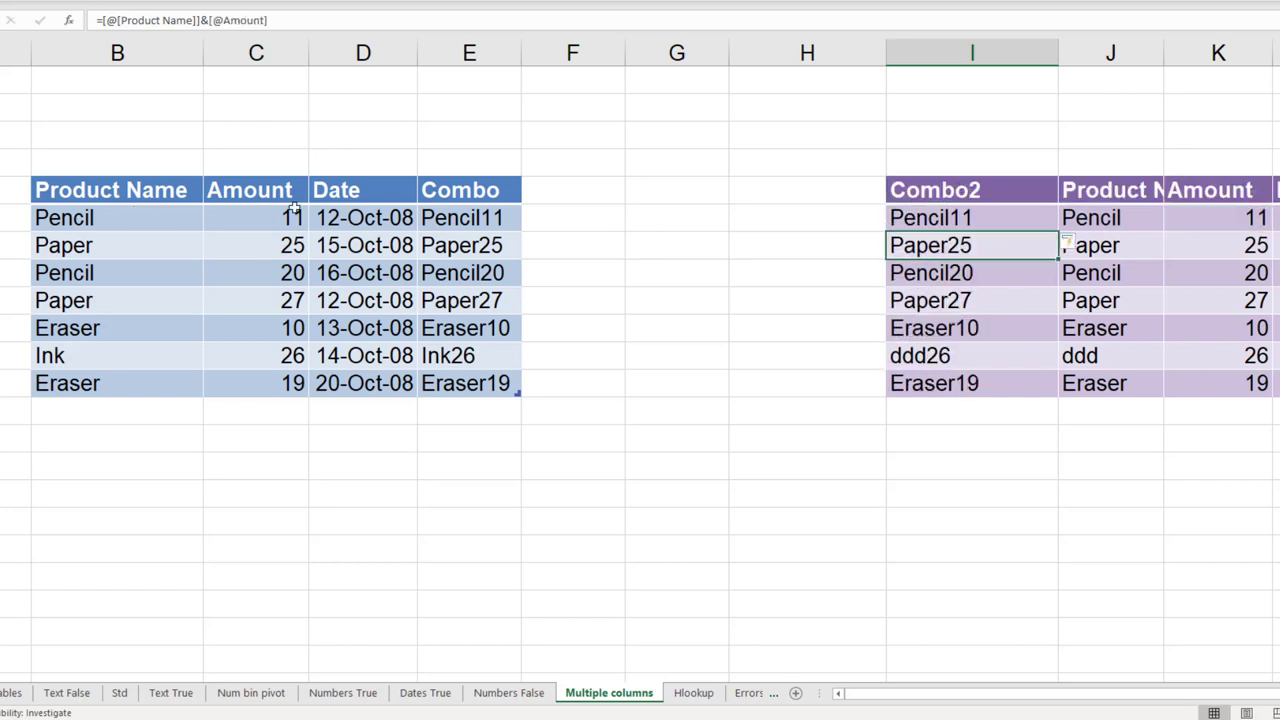
# - Add a Check header beside Combo to extend the table
pyautogui.click(549, 197)
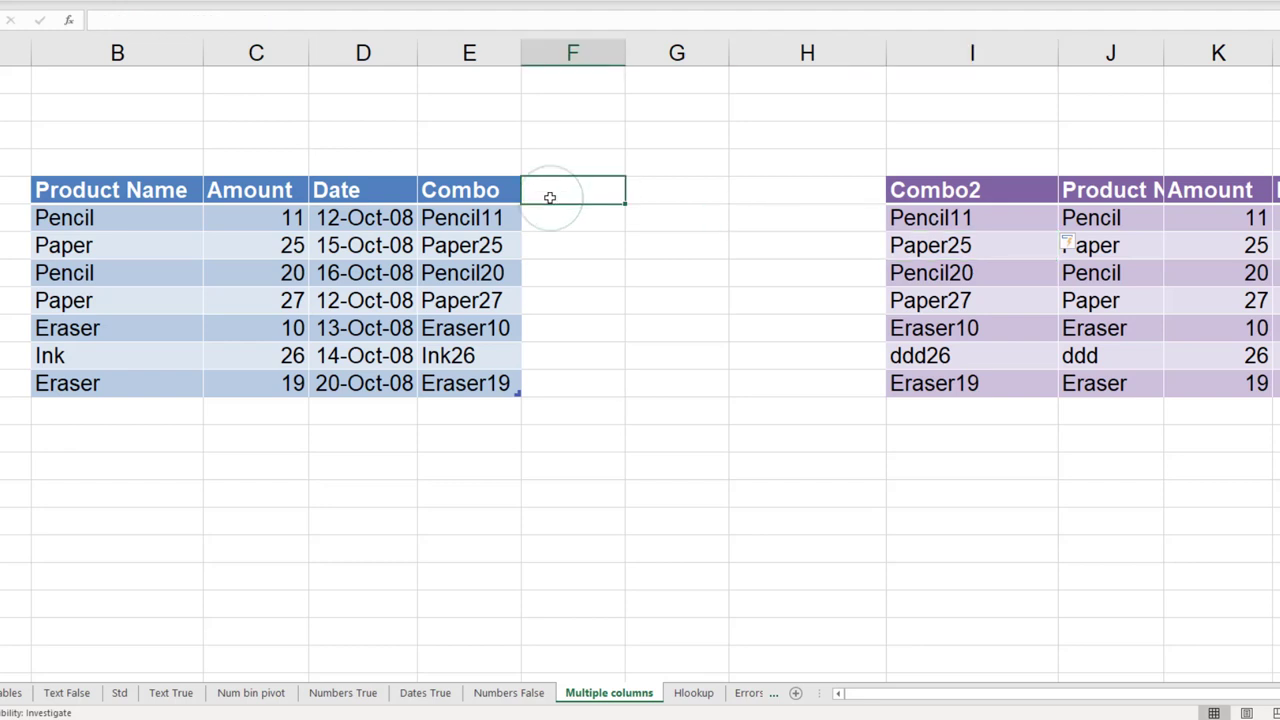
pyautogui.write('Check')
pyautogui.press('Return')
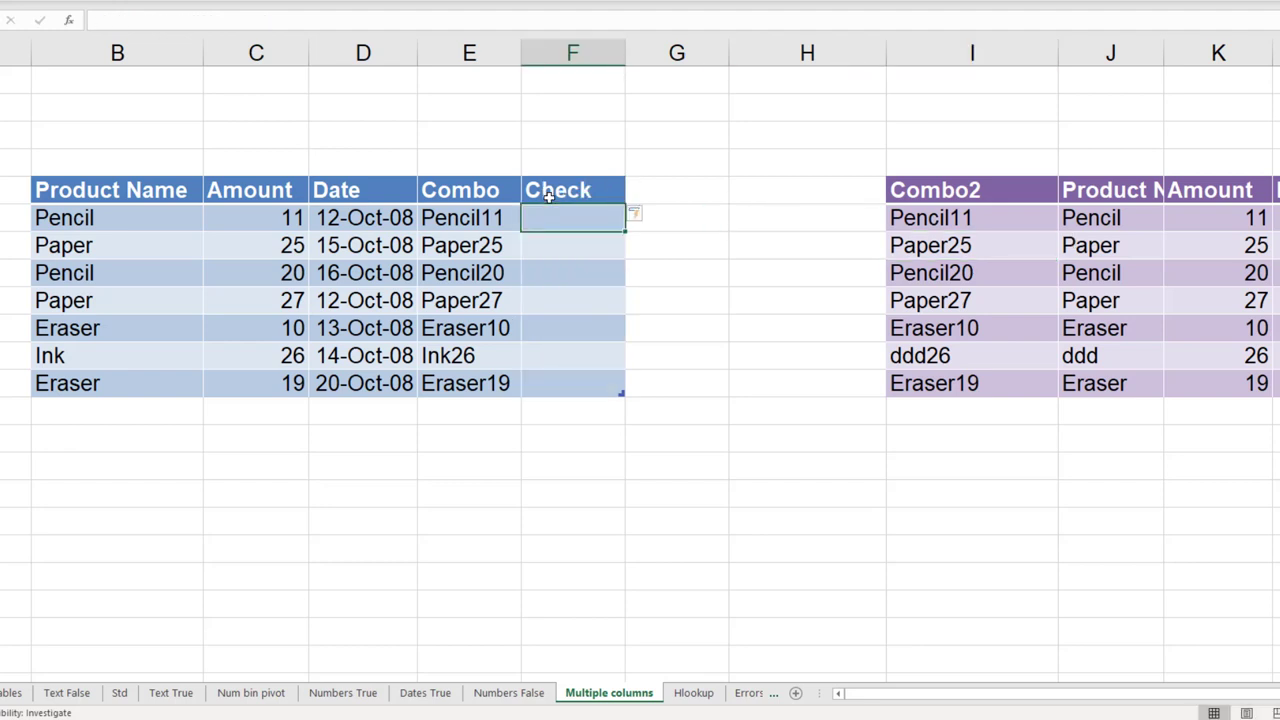
pyautogui.click(1055, 323)
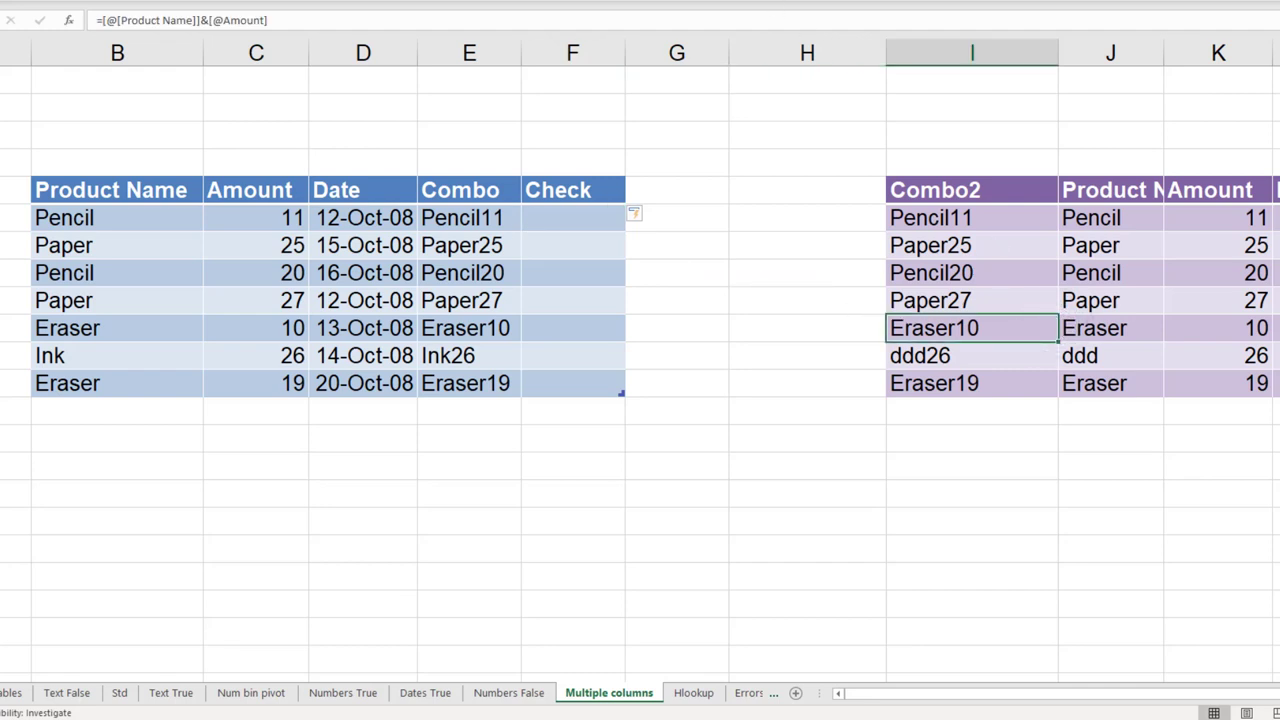
pyautogui.click(548, 215)
pyautogui.write('=vl')
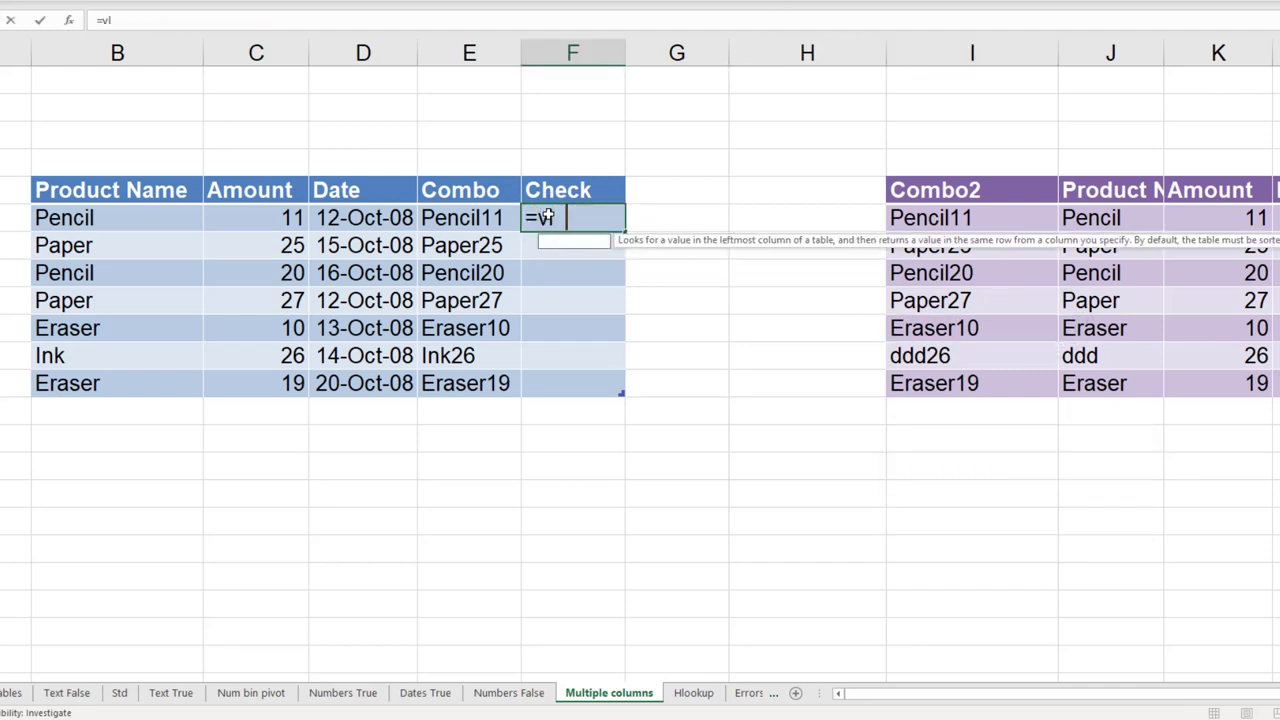
pyautogui.write('ookup(')
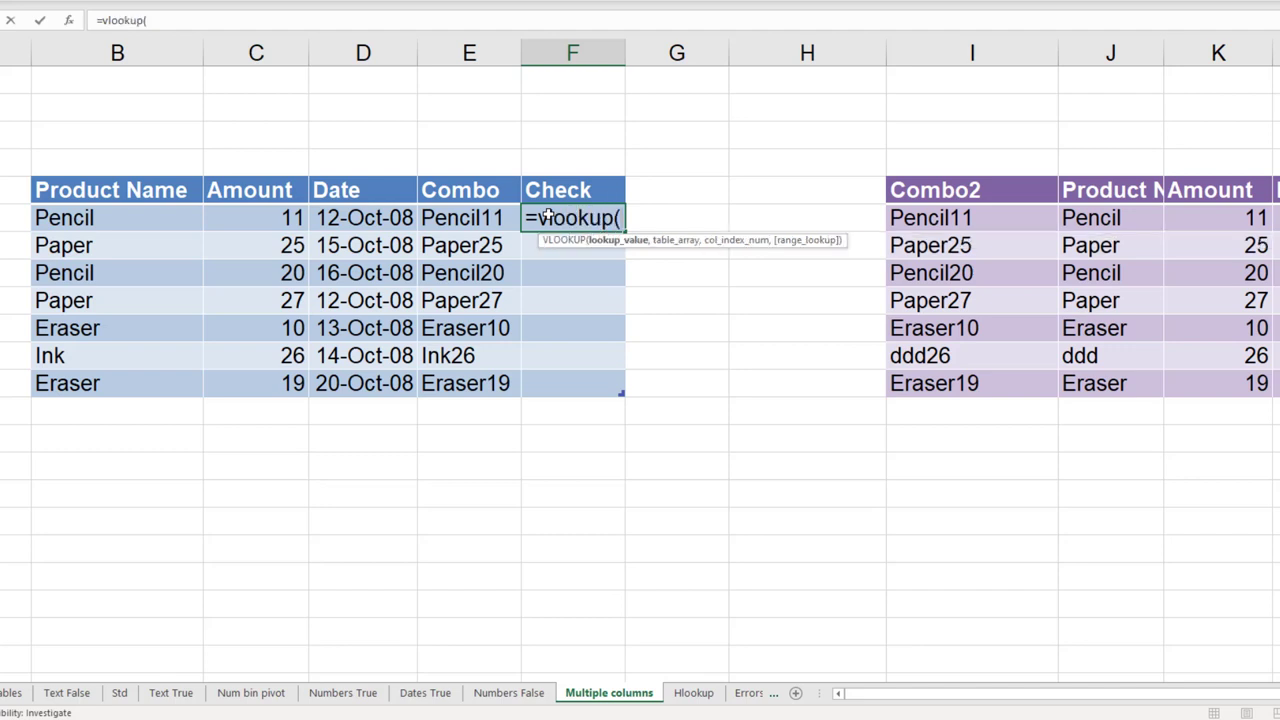
pyautogui.press('Left')
pyautogui.write(',c')
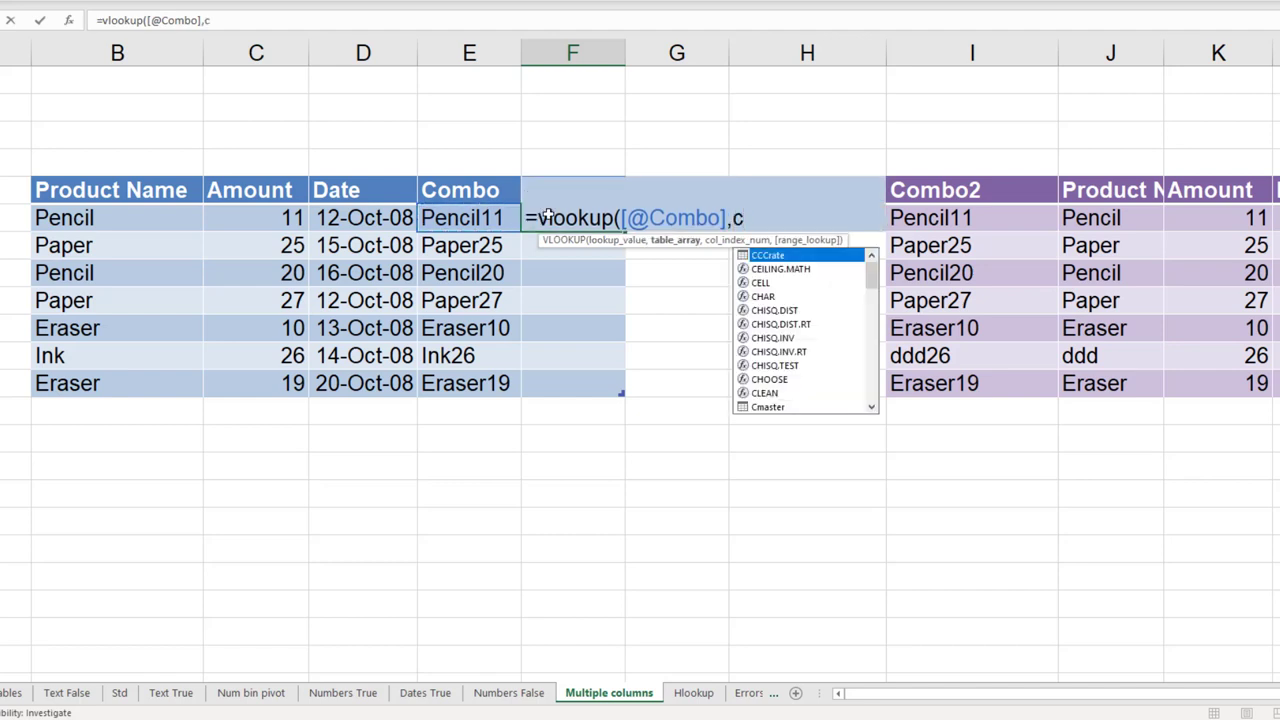
pyautogui.write('omp')
pyautogui.press('Tab')
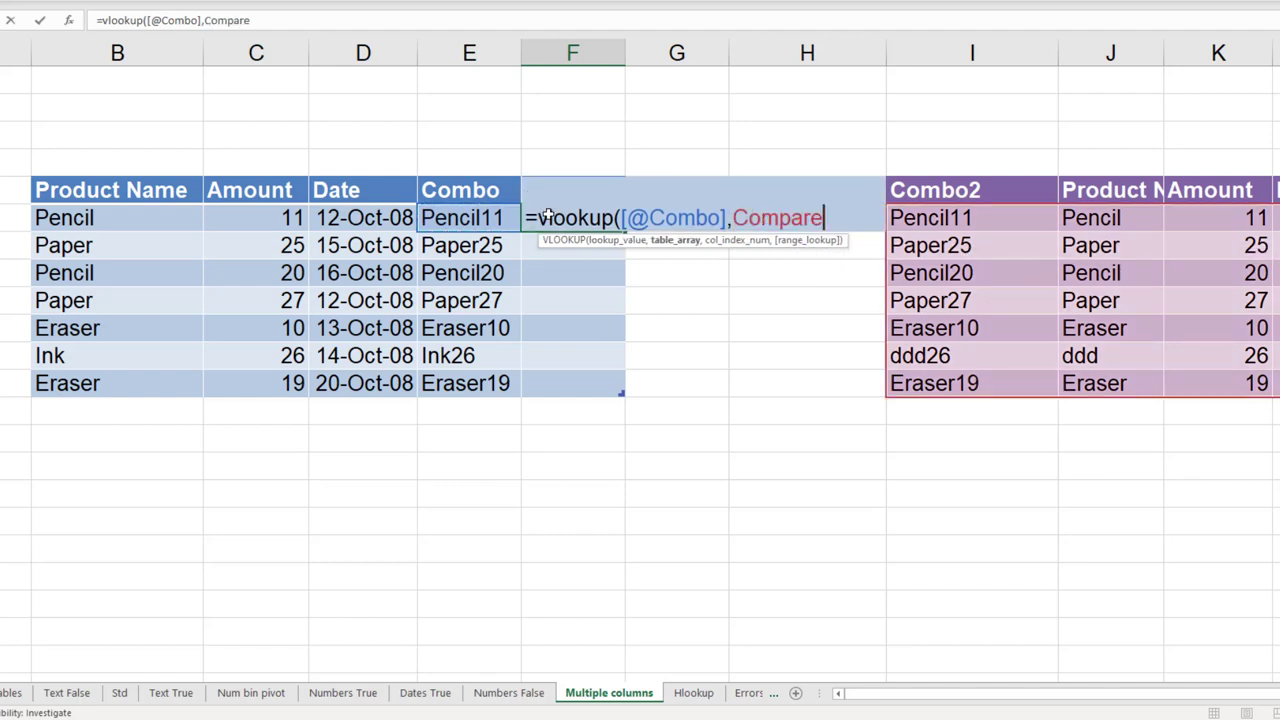
pyautogui.write(',')
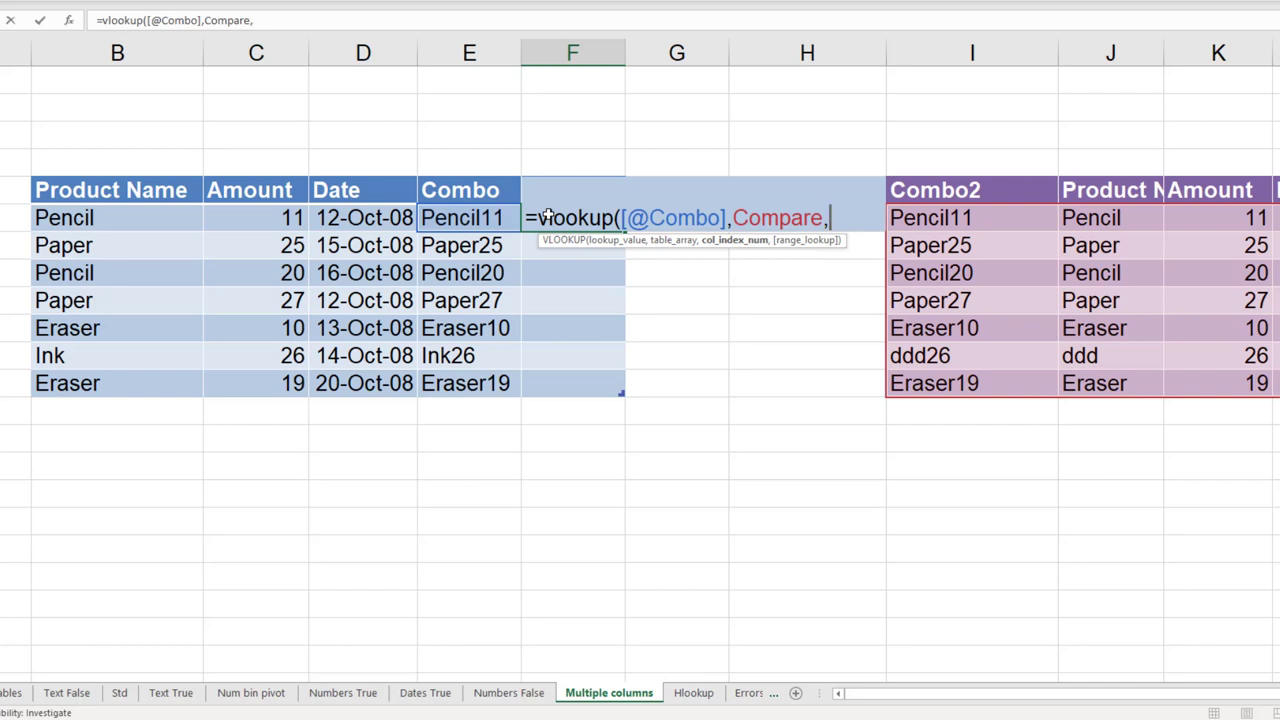
pyautogui.write('1,')
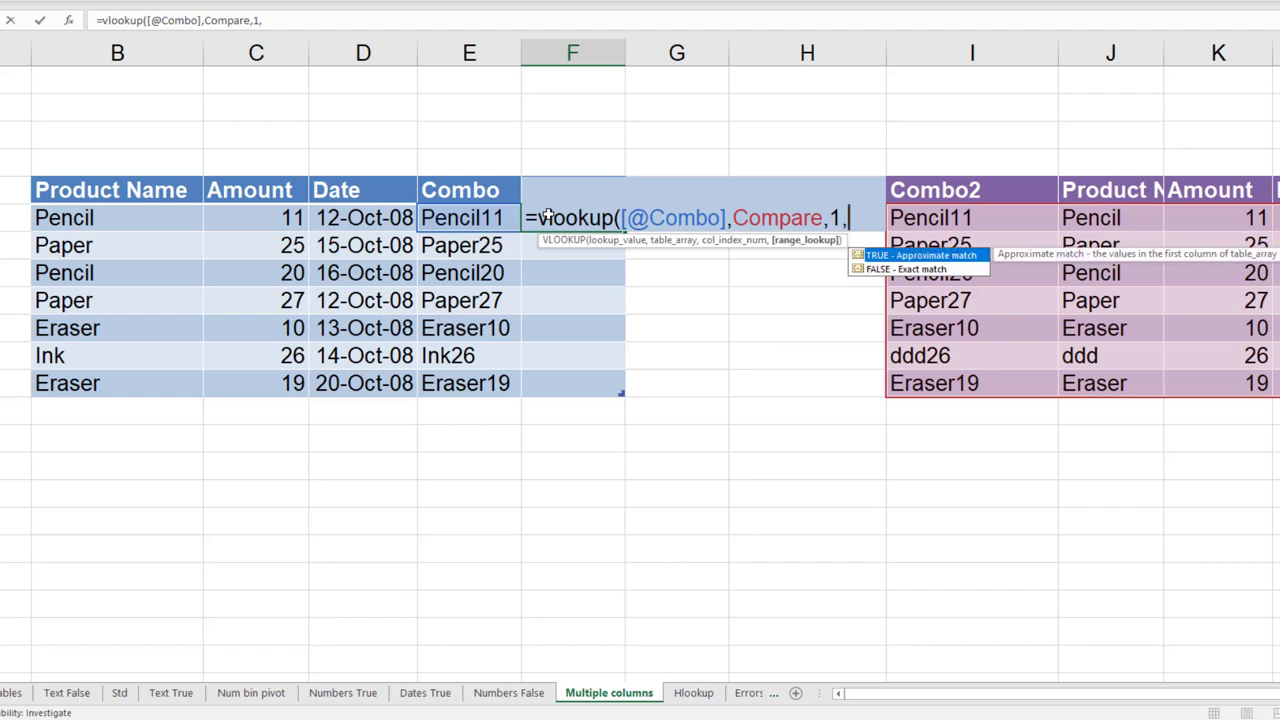
pyautogui.write('0')
pyautogui.press('Return')
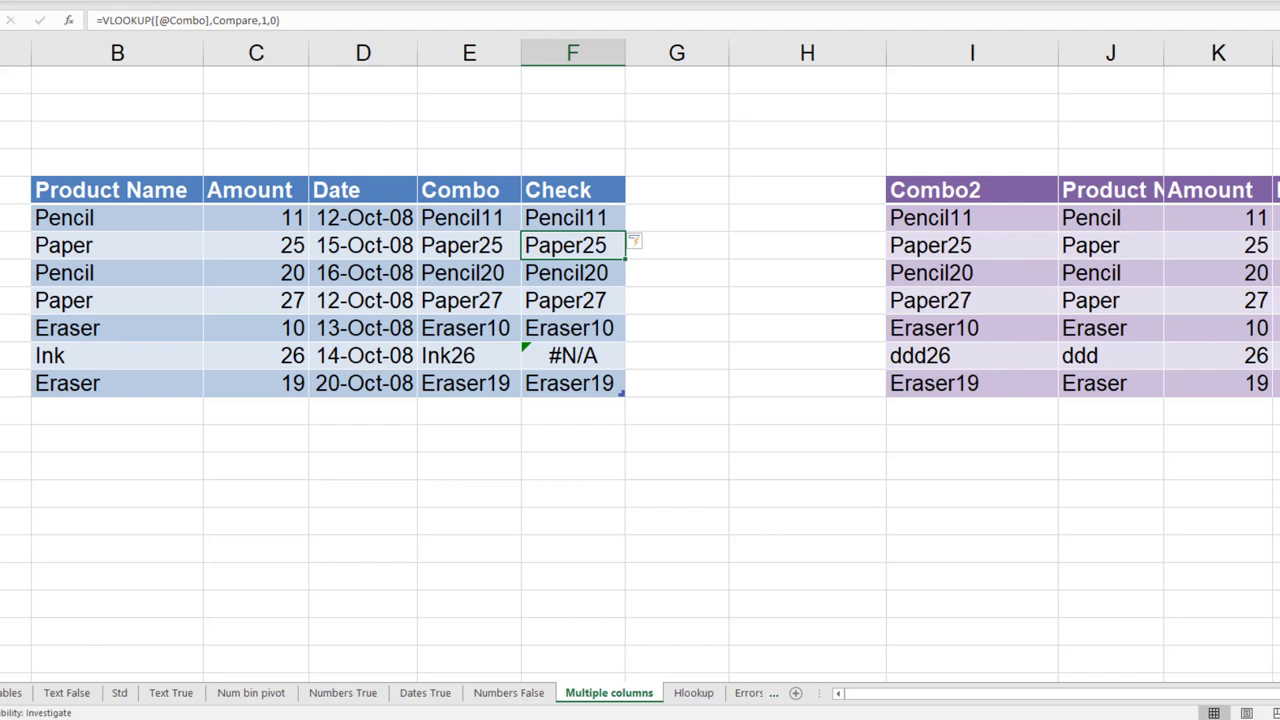
pyautogui.click(1277, 383)
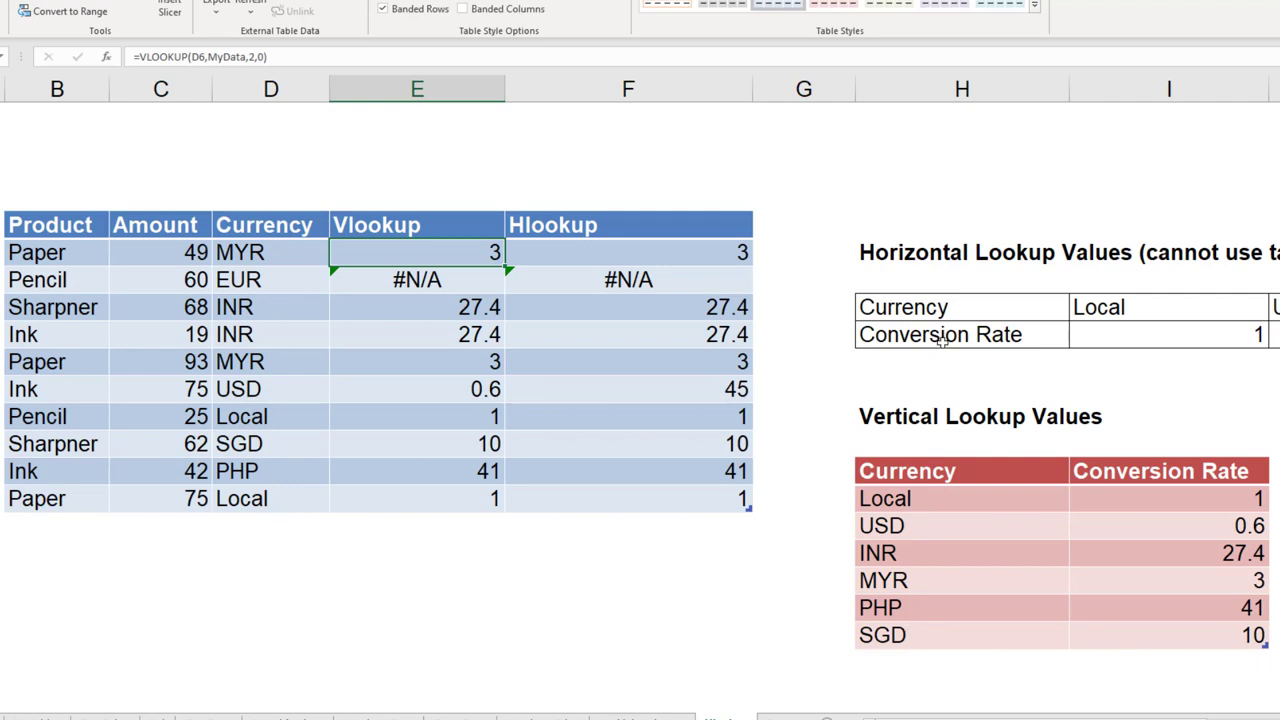
# - Review the E6 VLOOKUP using MyData and the HLOOKUP against the horizontal rate table
pyautogui.moveTo(940, 308); pyautogui.dragTo(1146, 333)
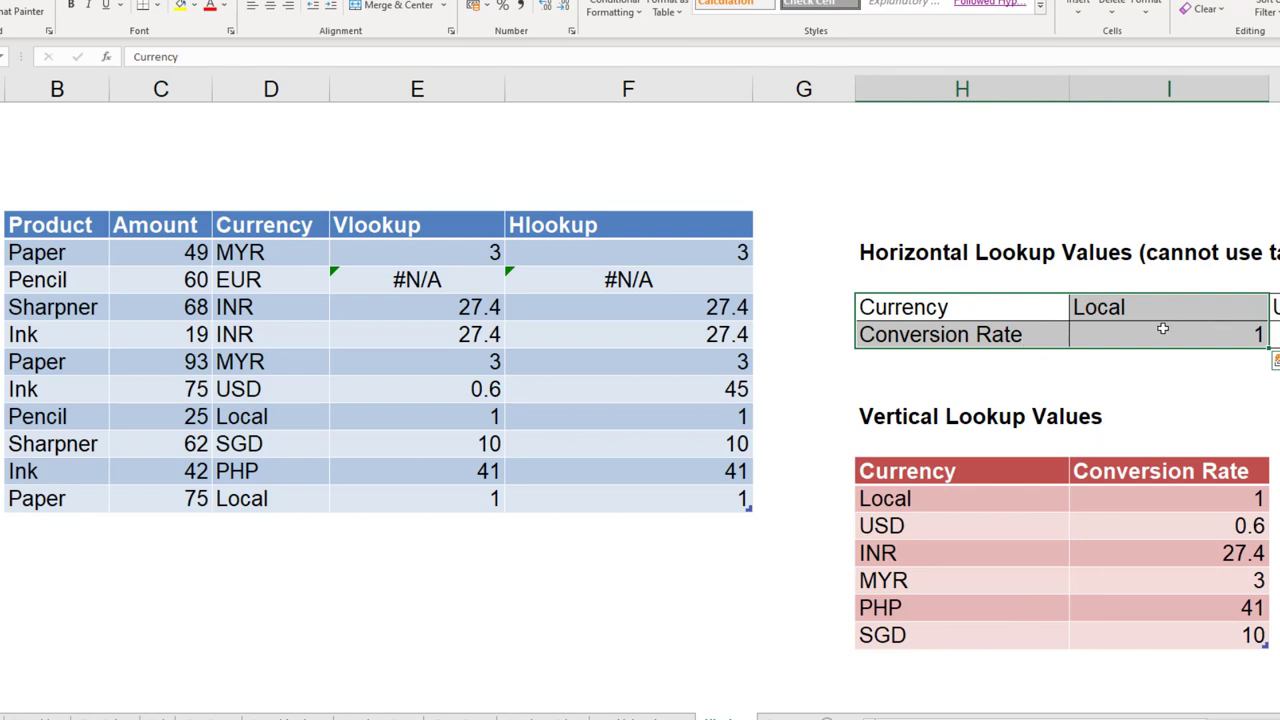
pyautogui.click(364, 251)
pyautogui.press('F2')
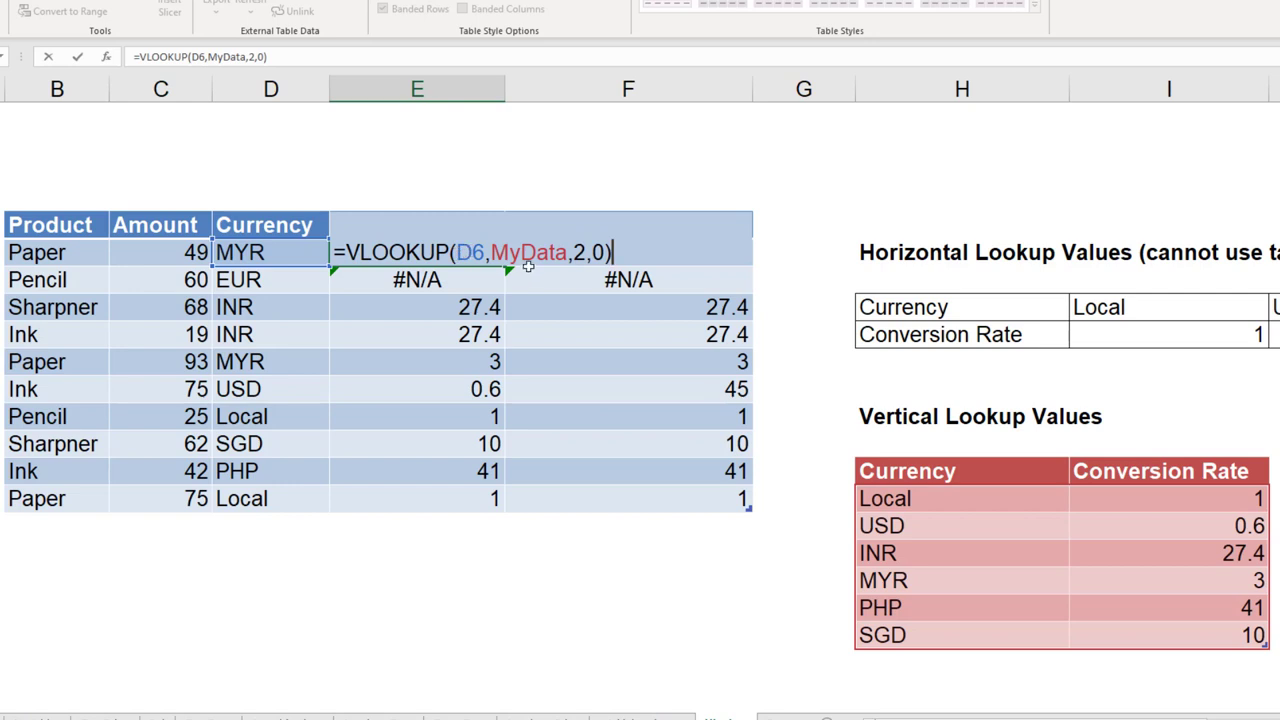
pyautogui.click(527, 252)
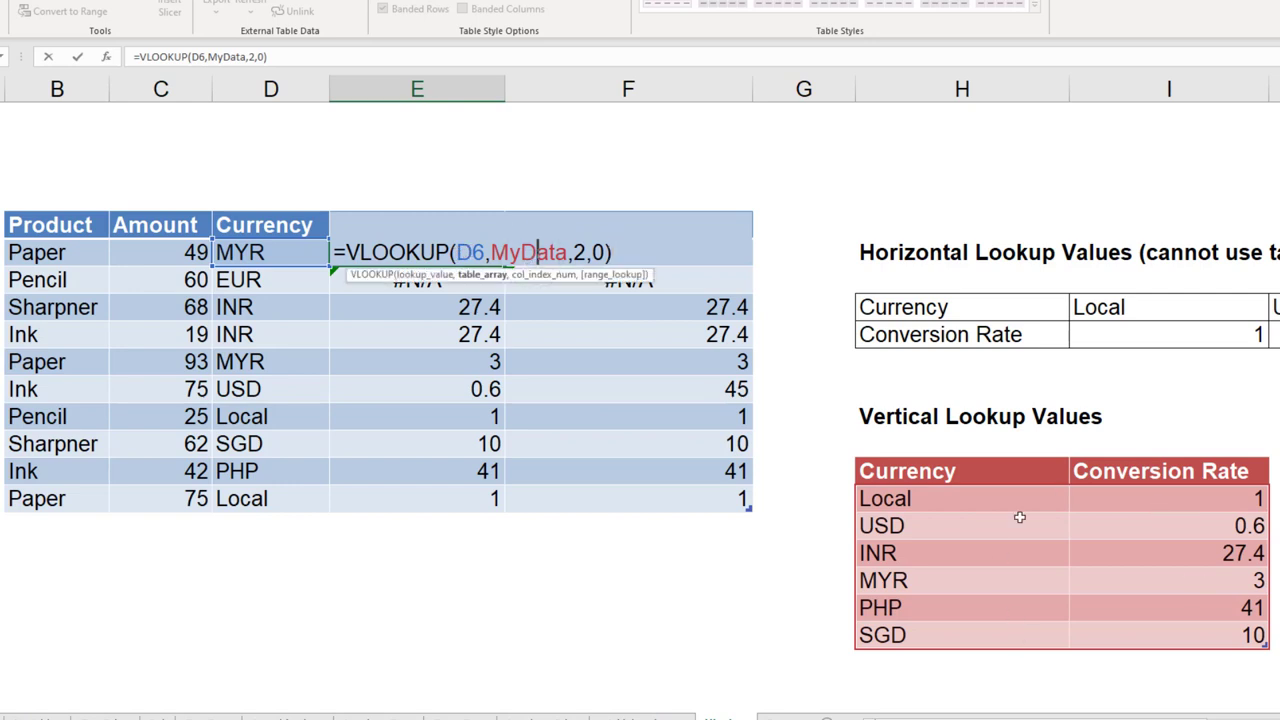
pyautogui.press('Escape')
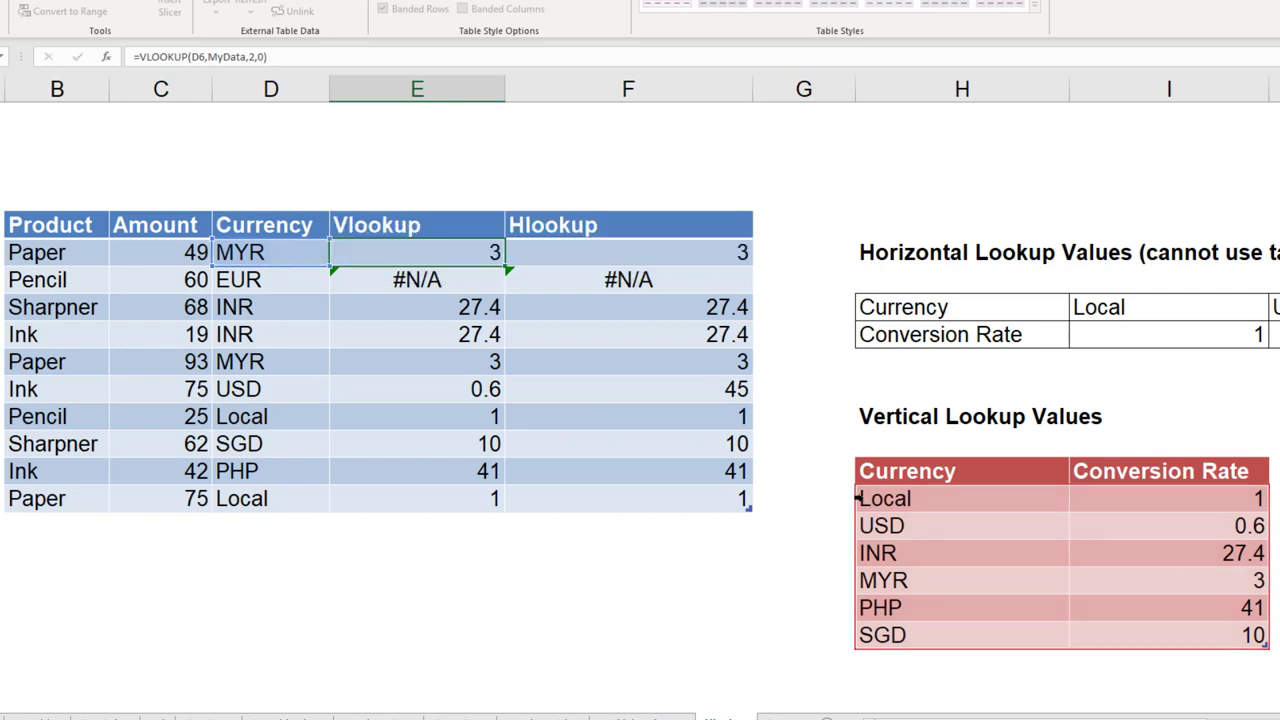
pyautogui.click(583, 254)
pyautogui.press('F2')
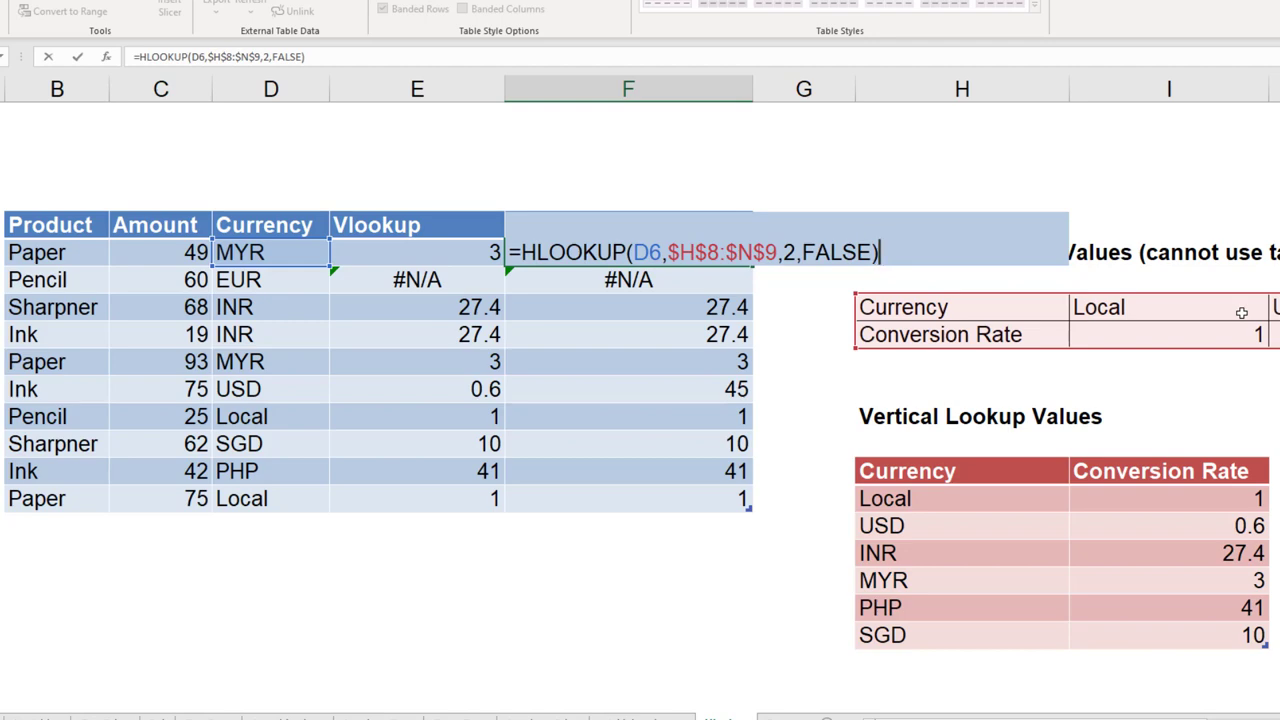
# - Inspect the blacklist VLOOKUP formula in the first Accept or Reject cell
pyautogui.hotkey('ctrl', 'Return')
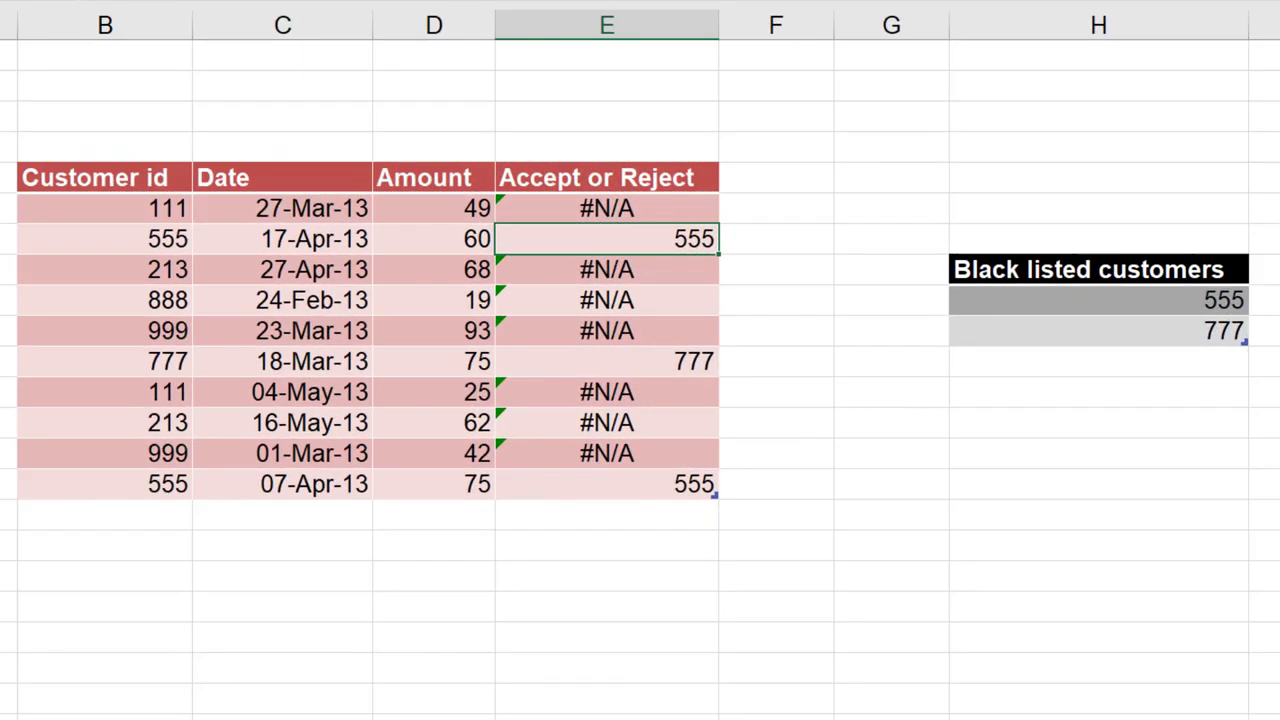
pyautogui.click(600, 207)
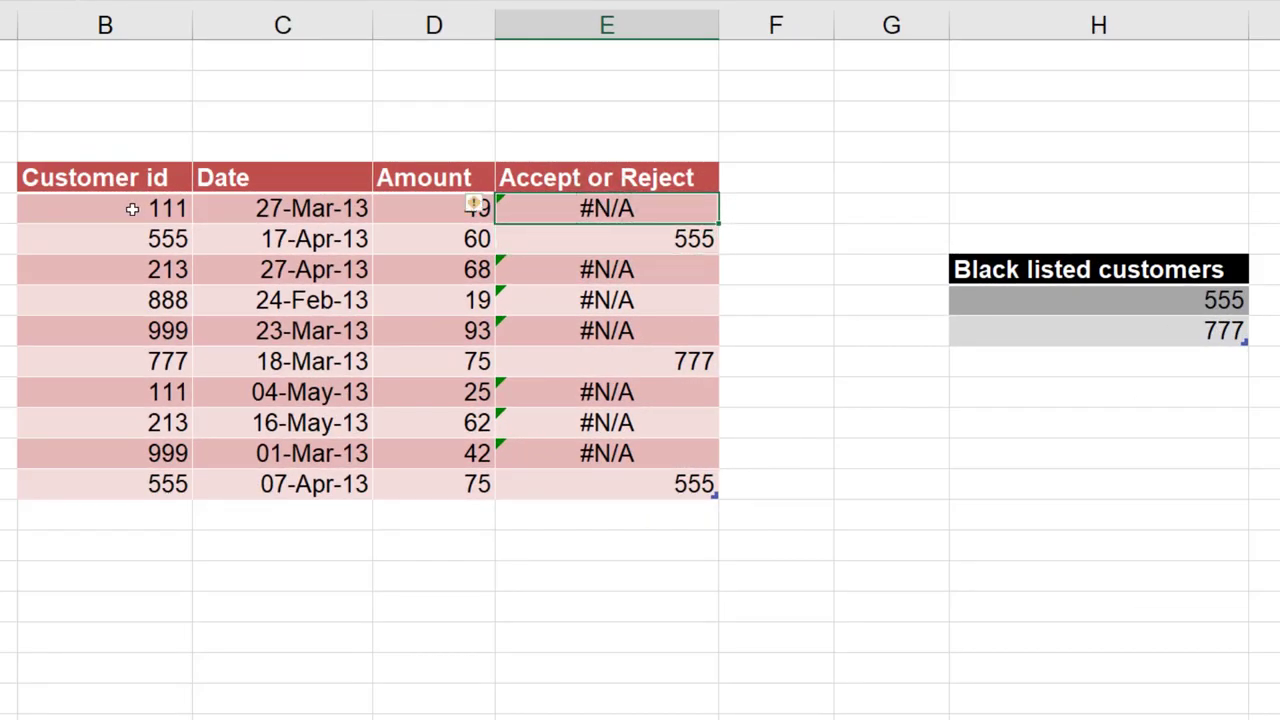
pyautogui.click(132, 208)
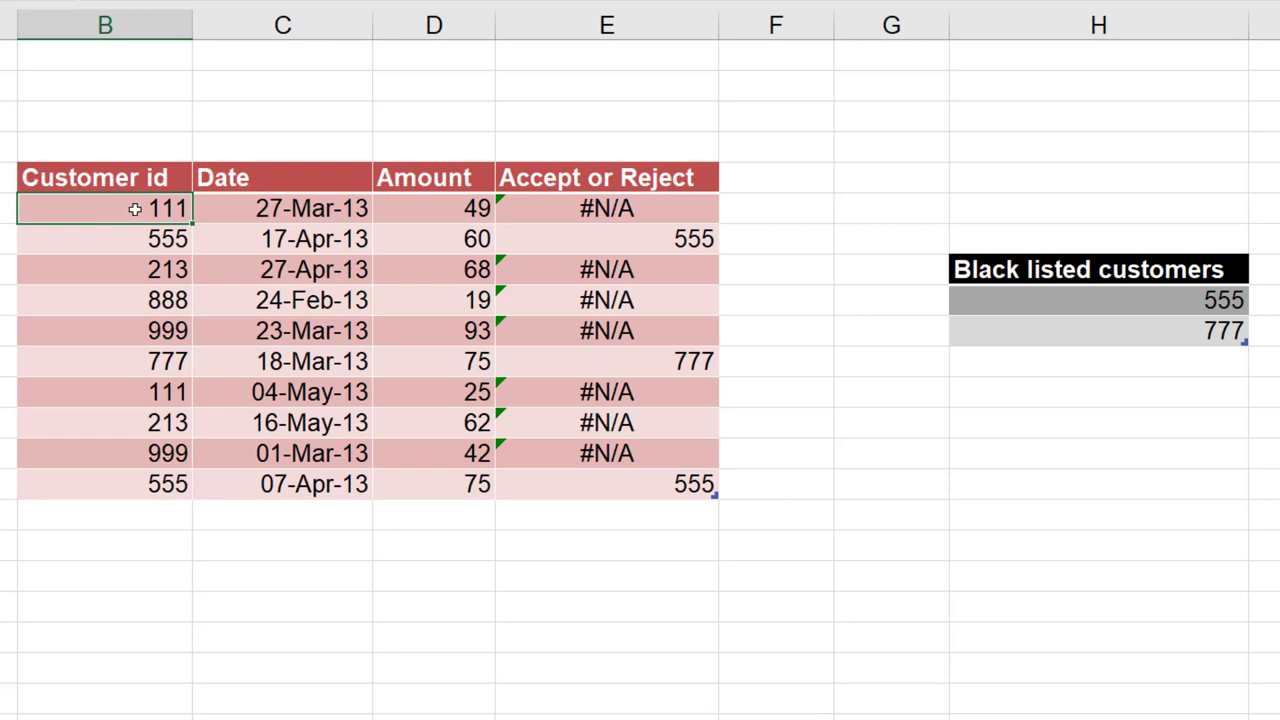
pyautogui.click(573, 208)
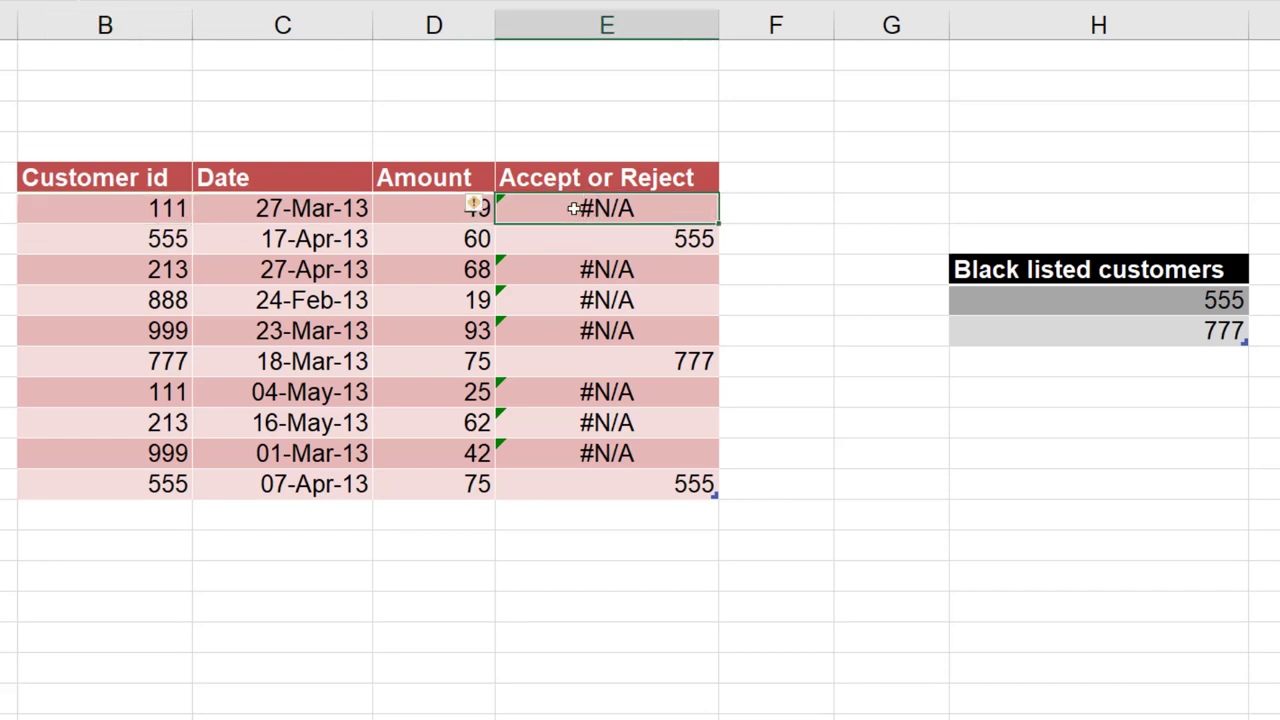
pyautogui.doubleClick(573, 208)
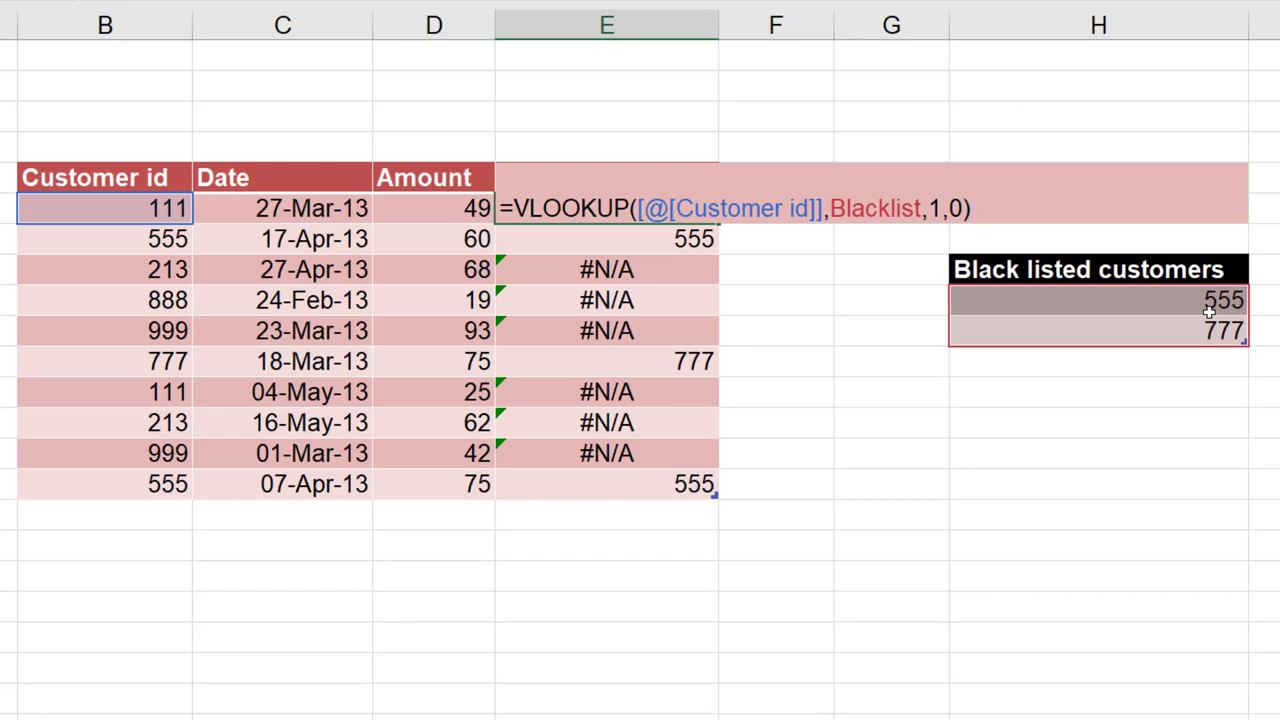
pyautogui.press('Return')
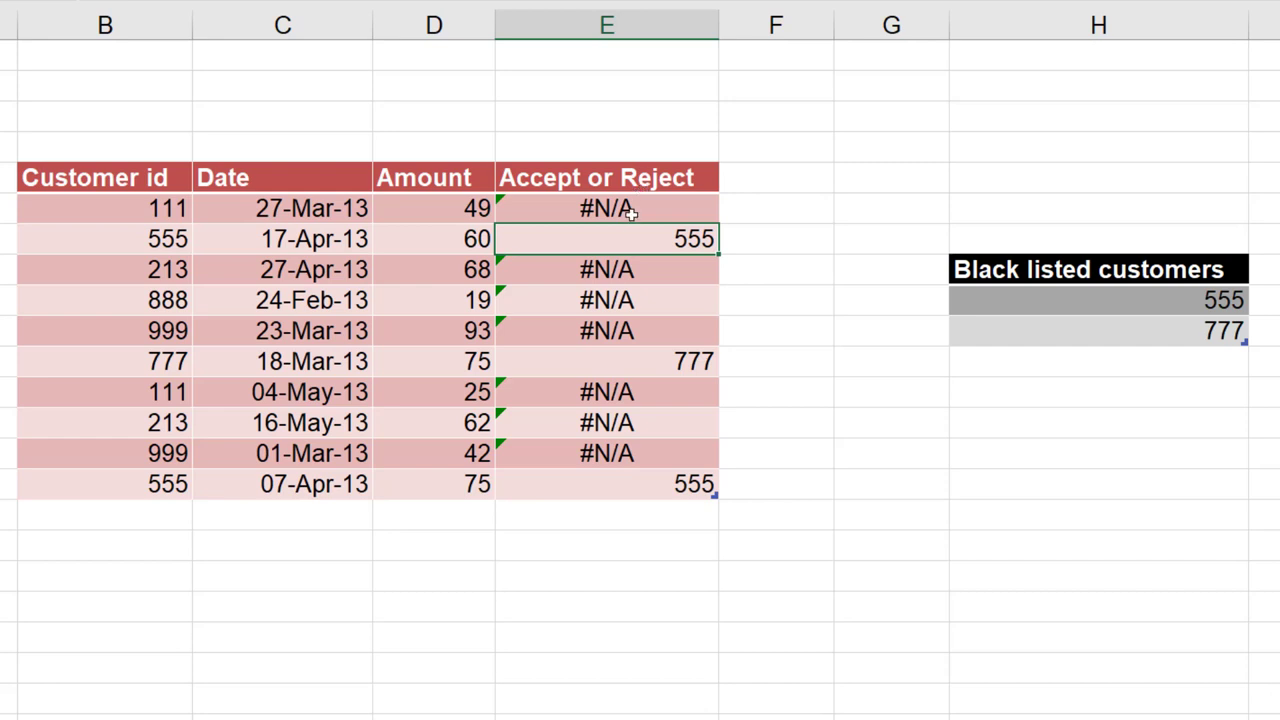
# - Wrap the lookup as =IF(ISERROR(VLOOKUP(...)),"Approve","Reject") to fill the column
pyautogui.click(630, 212)
pyautogui.press('F2')
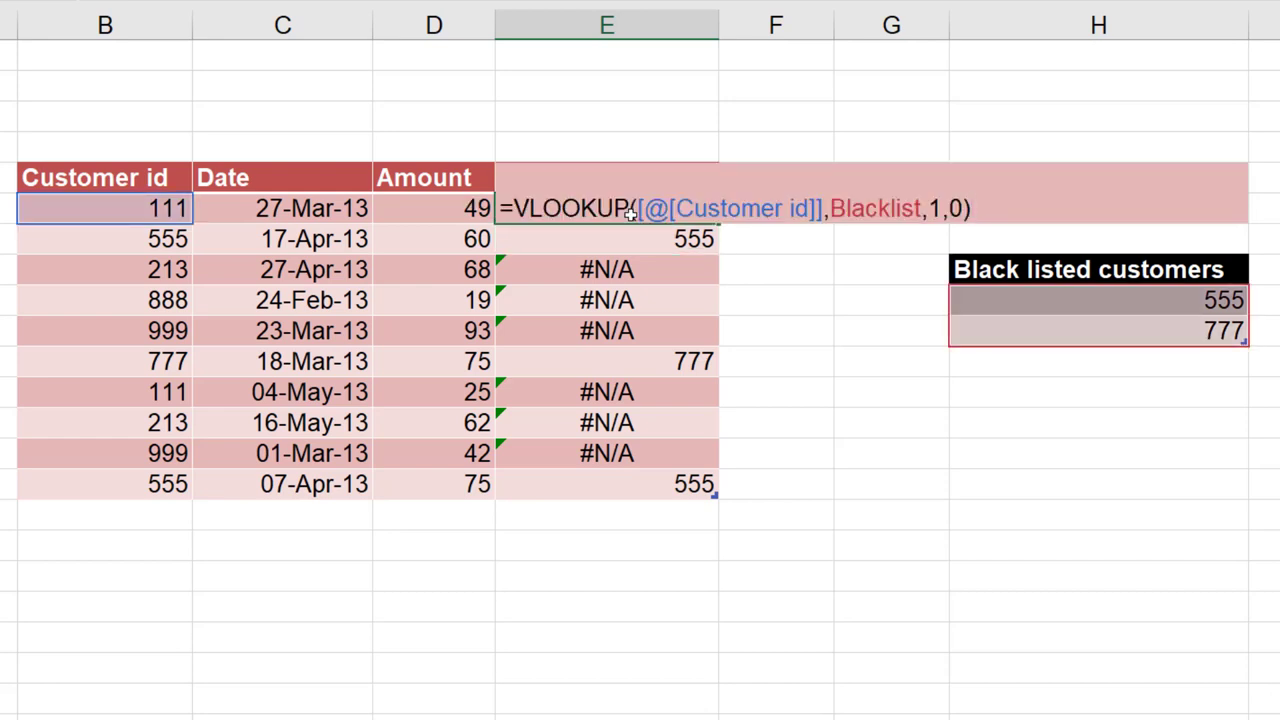
pyautogui.press('Home')
pyautogui.press('Right')
pyautogui.hotkey('shift', 'End')
pyautogui.hotkey('ctrl', 'c')
pyautogui.press('Delete')
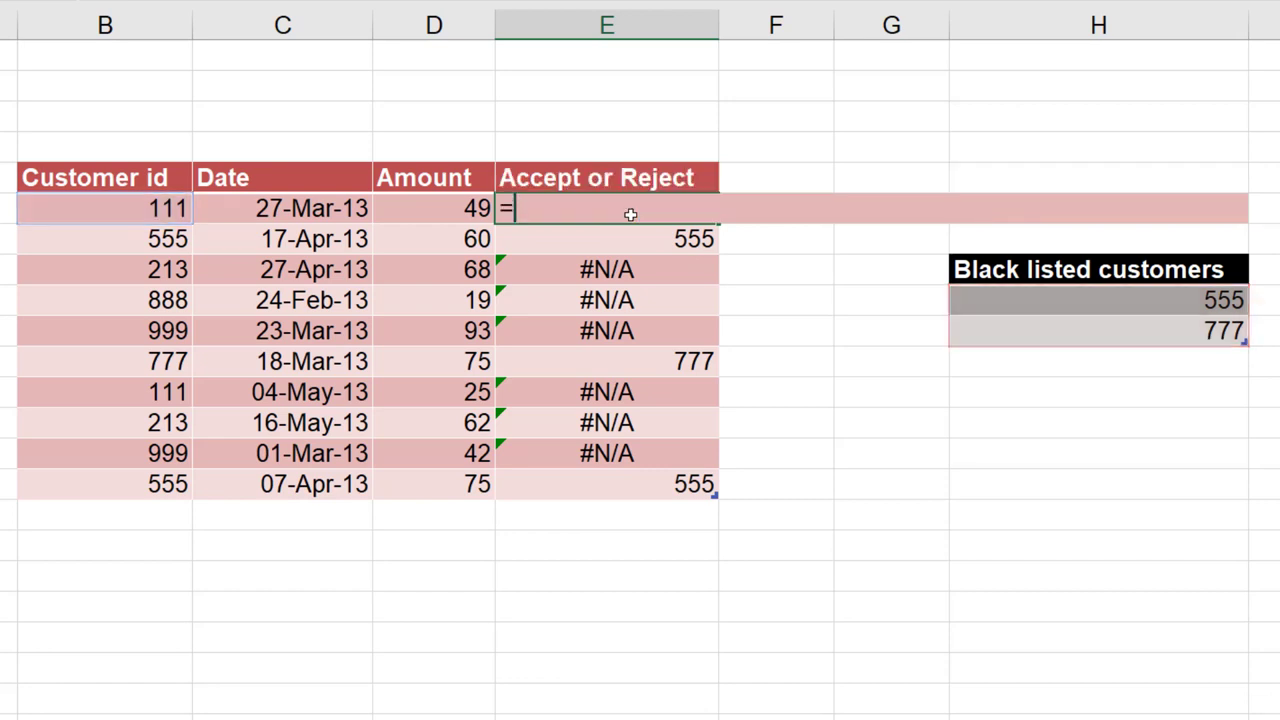
pyautogui.write('if(')
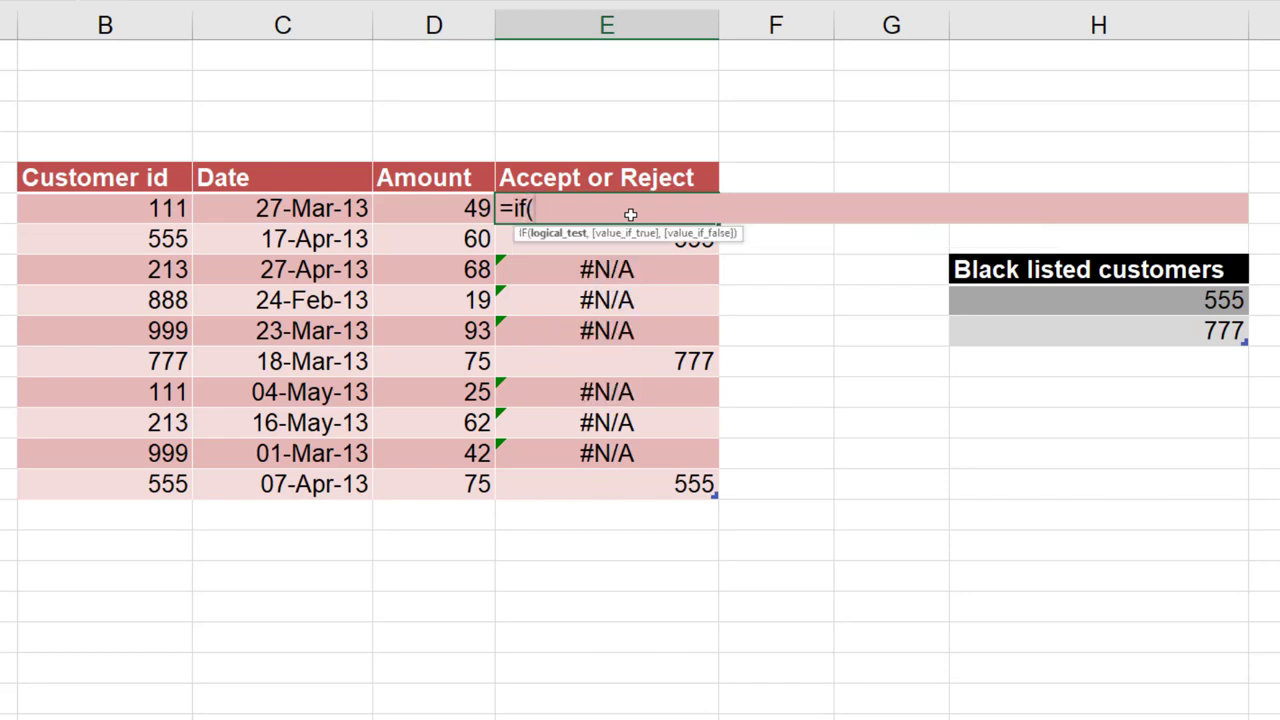
pyautogui.write('iserror(')
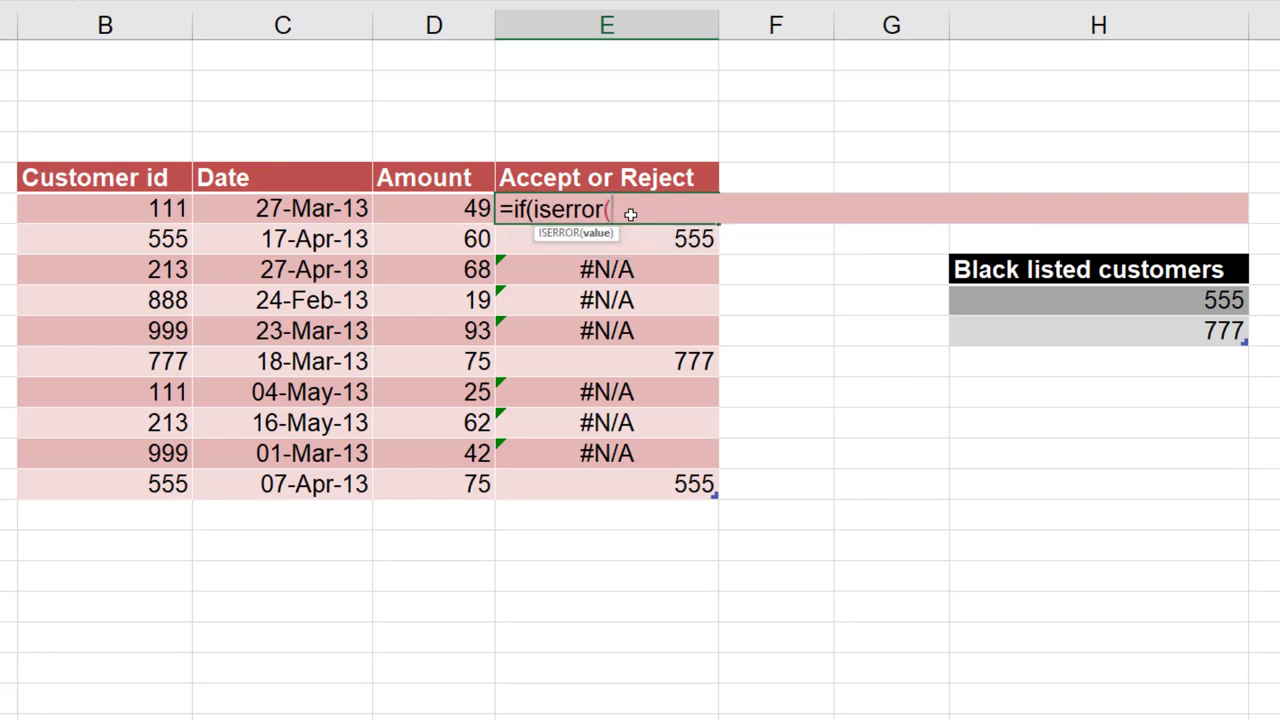
pyautogui.hotkey('ctrl', 'v')
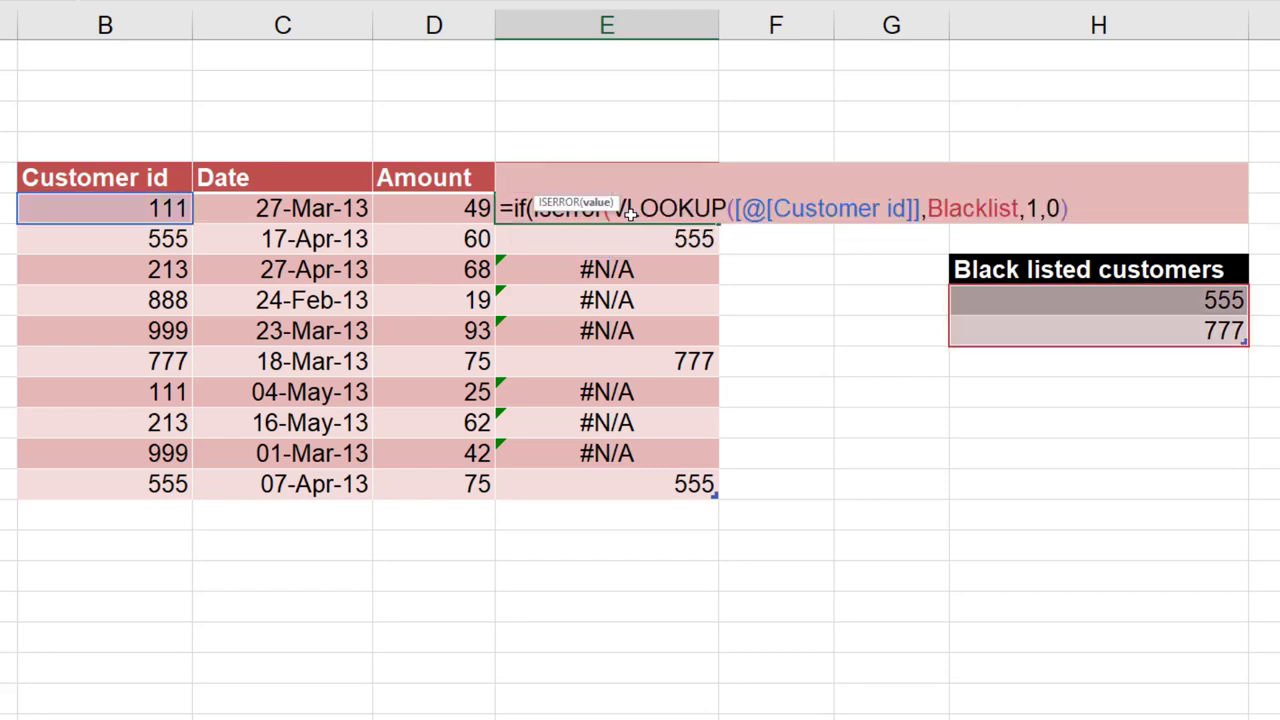
pyautogui.write(')')
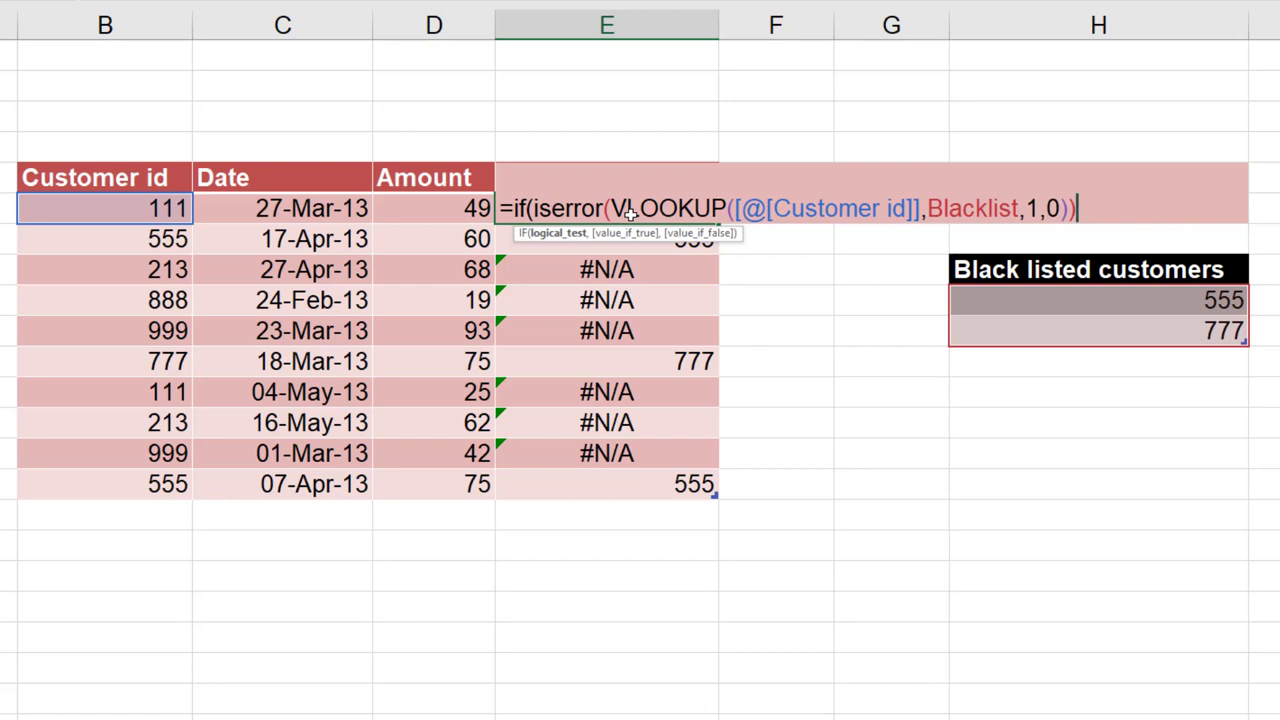
pyautogui.write(',')
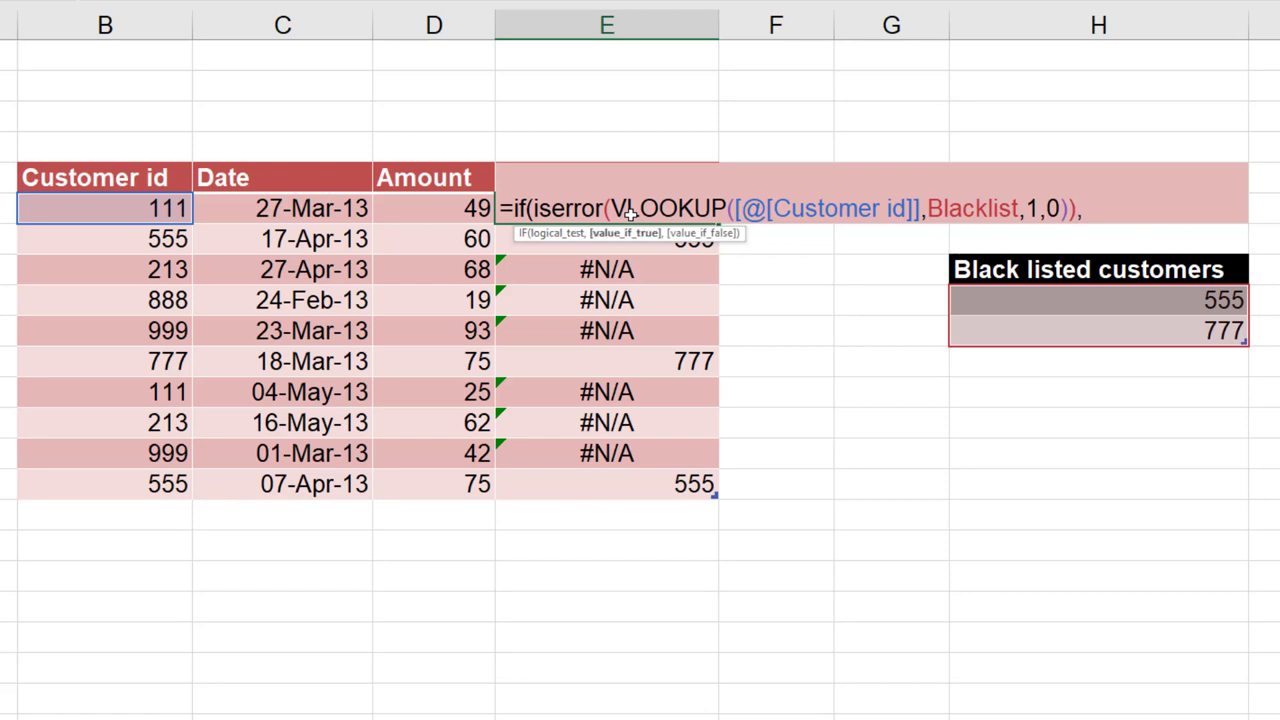
pyautogui.write('"Approve')
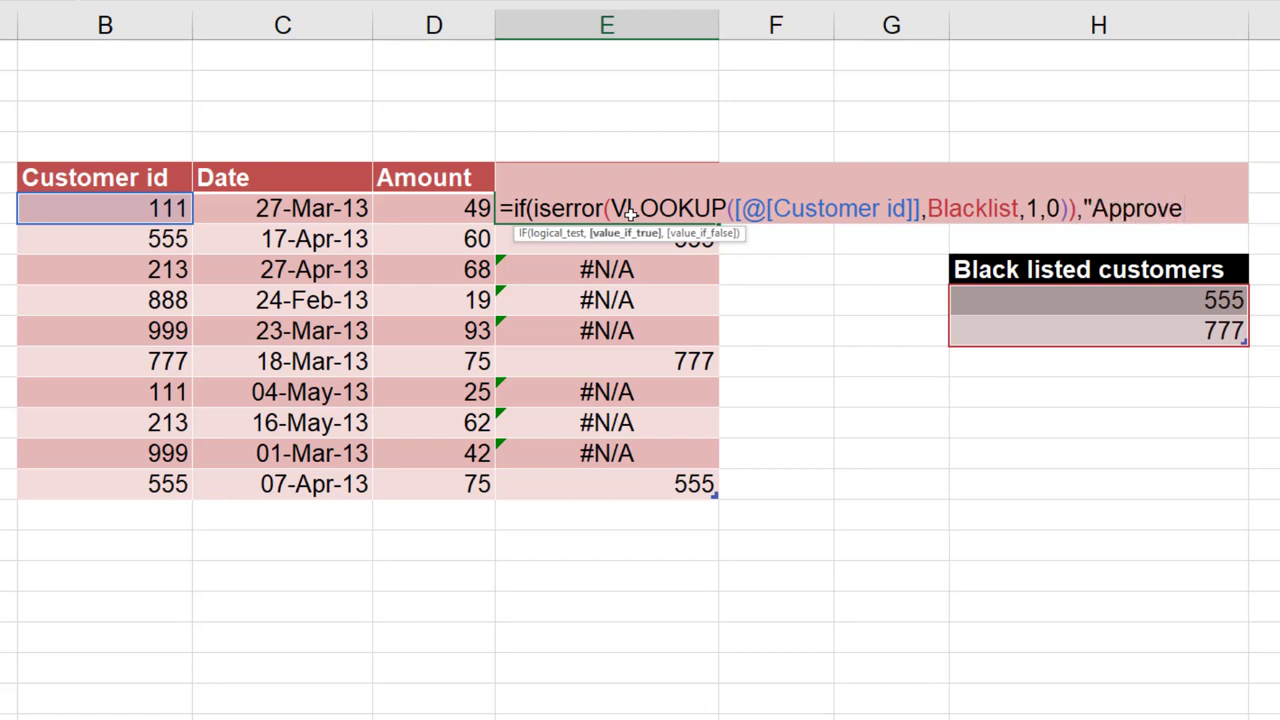
pyautogui.write('",')
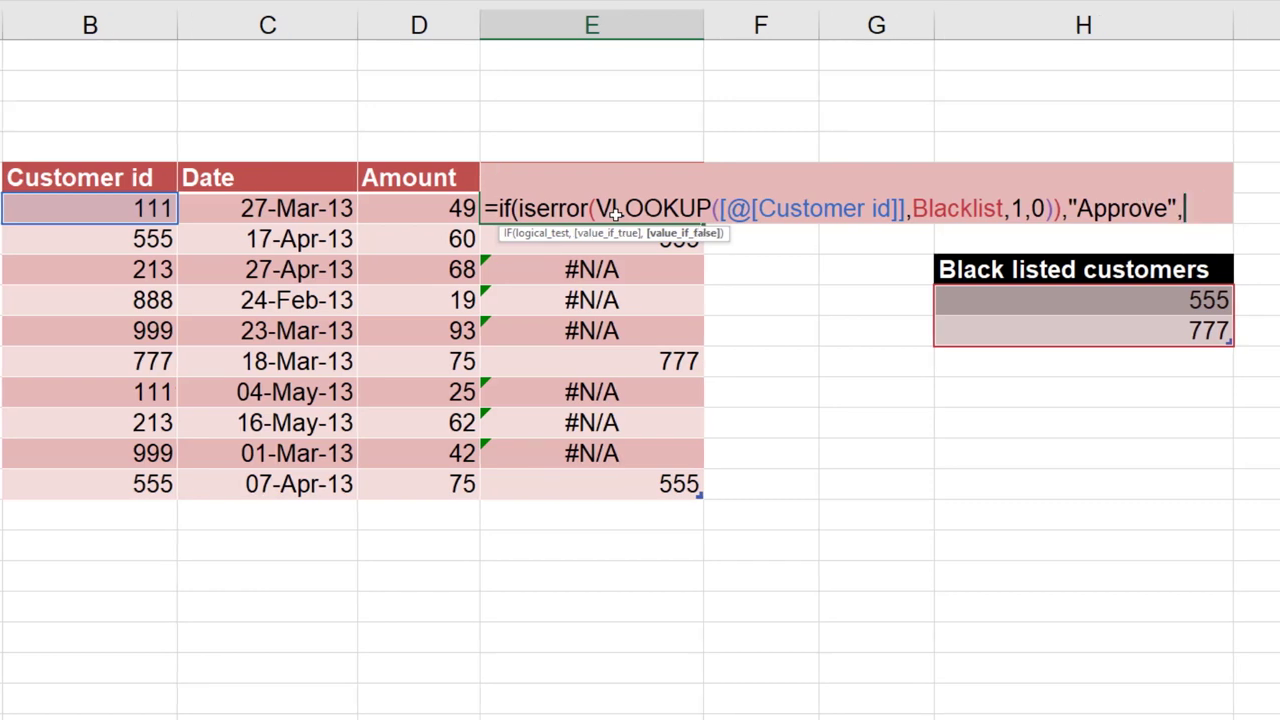
pyautogui.write('"Reject')
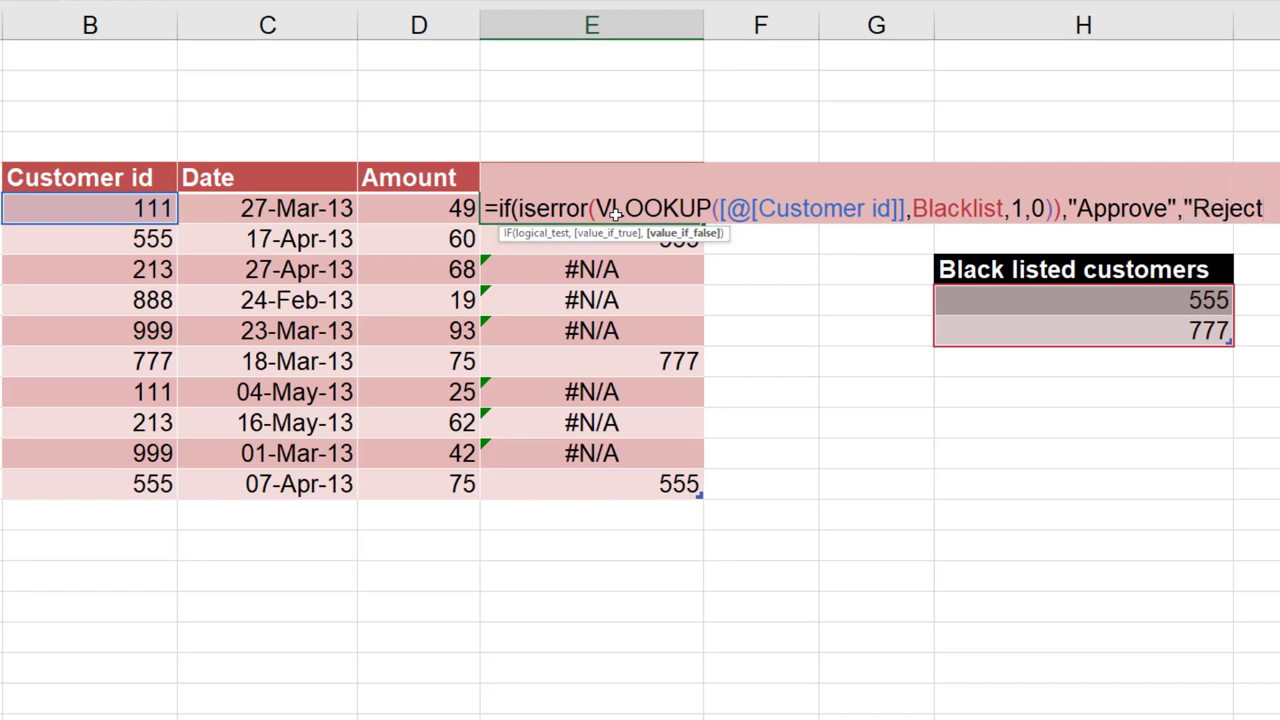
pyautogui.write('")')
pyautogui.press('Return')
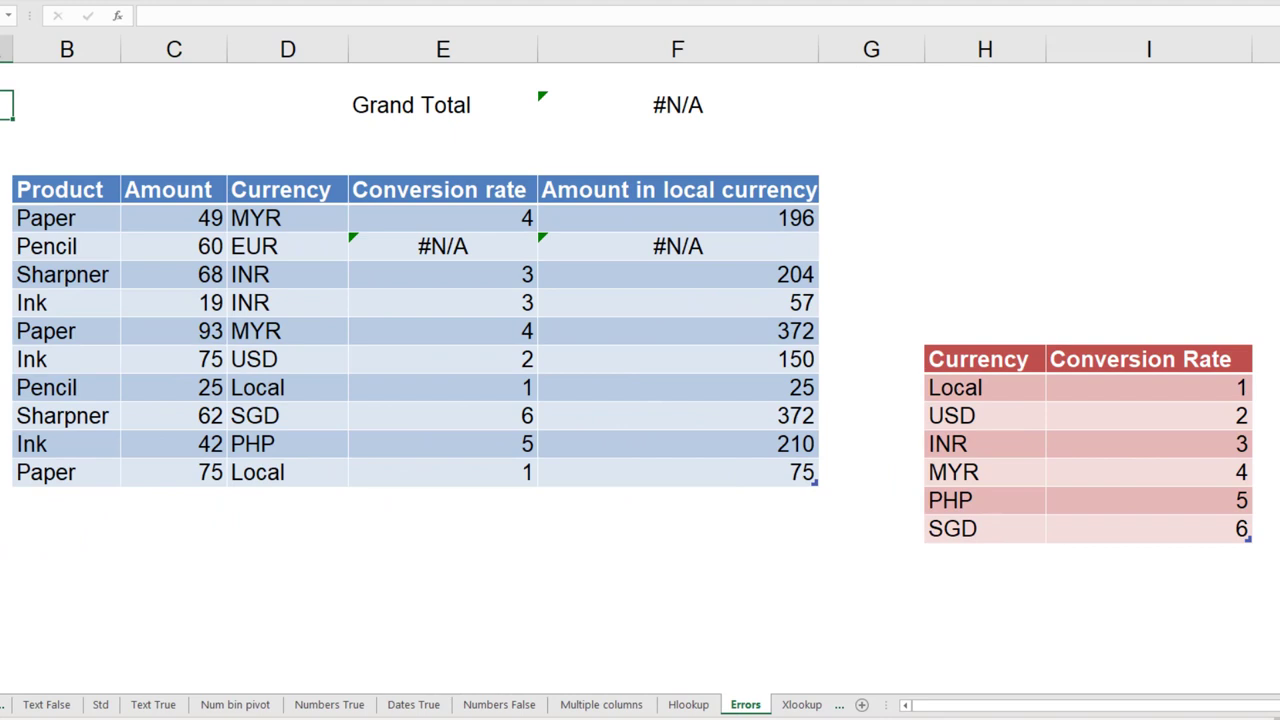
# - Inspect the MYR row's local currency formula in F6 and rate lookup in E6
pyautogui.click(663, 222)
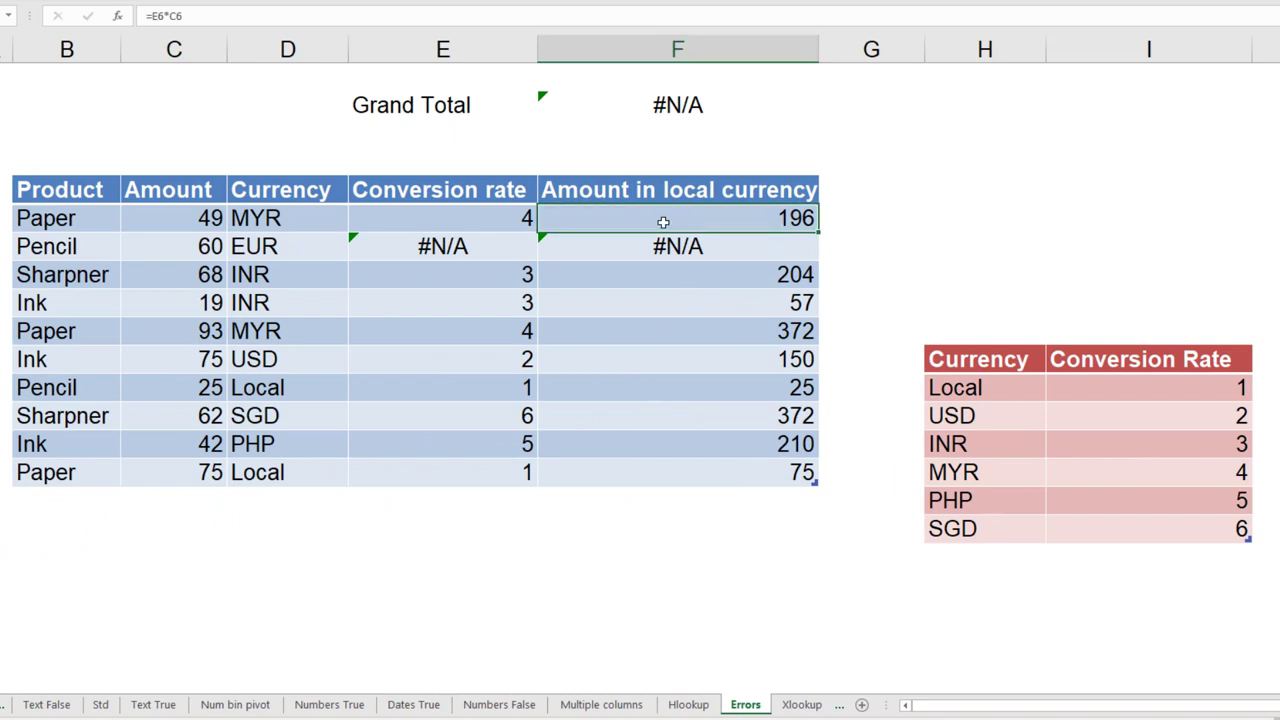
pyautogui.doubleClick(663, 222)
pyautogui.press('Escape')
pyautogui.click(431, 220)
pyautogui.doubleClick(431, 220)
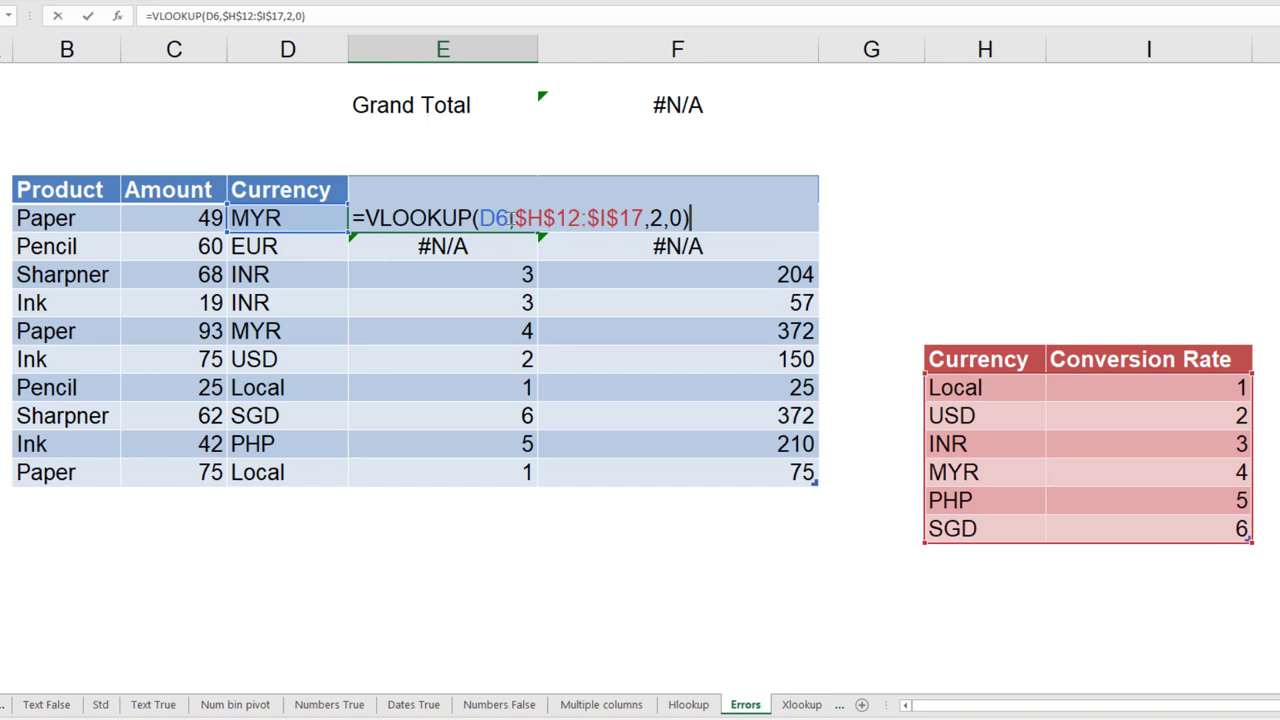
pyautogui.press('Escape')
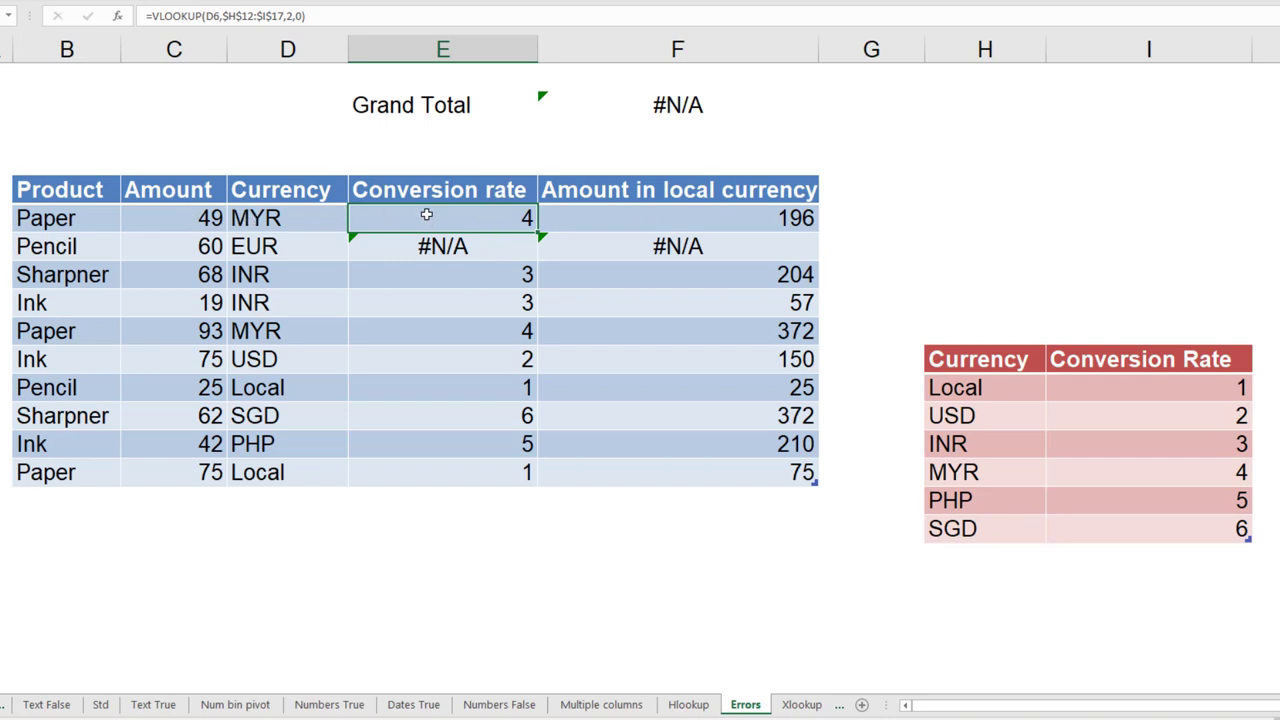
# - Delete the EUR row's E7 lookup, leaving only the equals sign
pyautogui.click(425, 249)
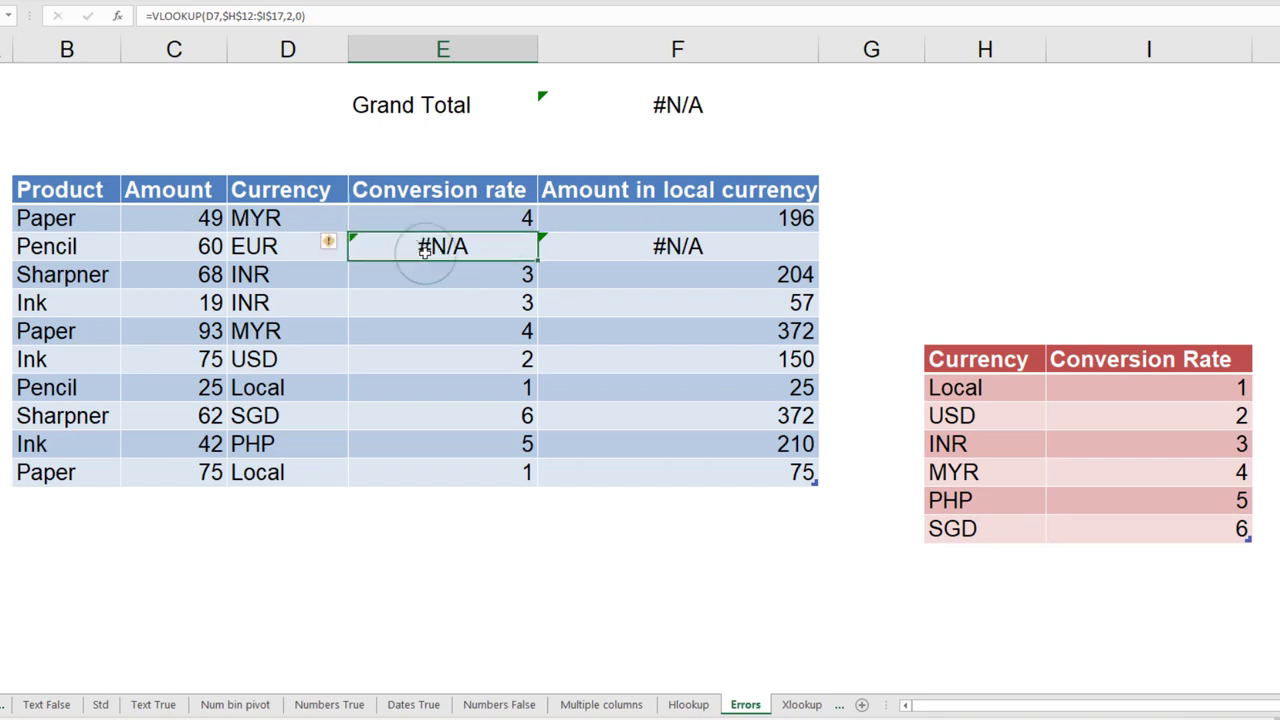
pyautogui.doubleClick(480, 250)
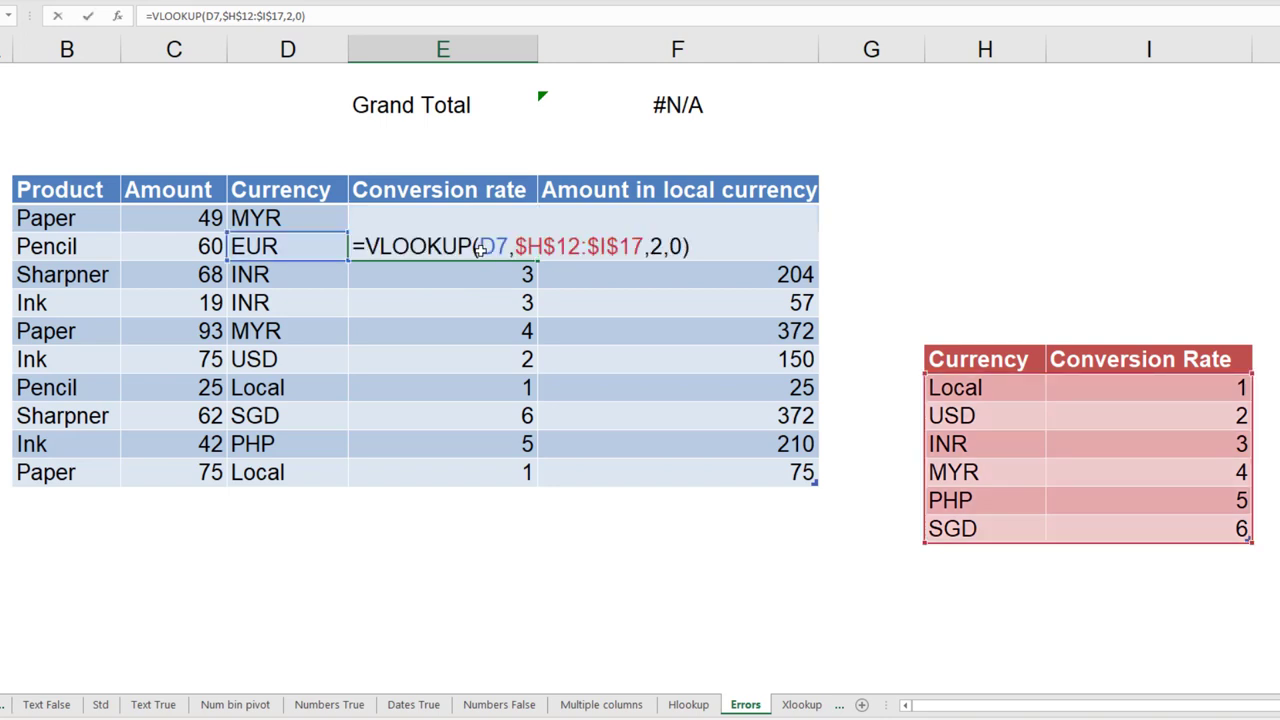
pyautogui.press('Home')
pyautogui.hotkey('shift', 'End')
pyautogui.hotkey('ctrl', 'c')
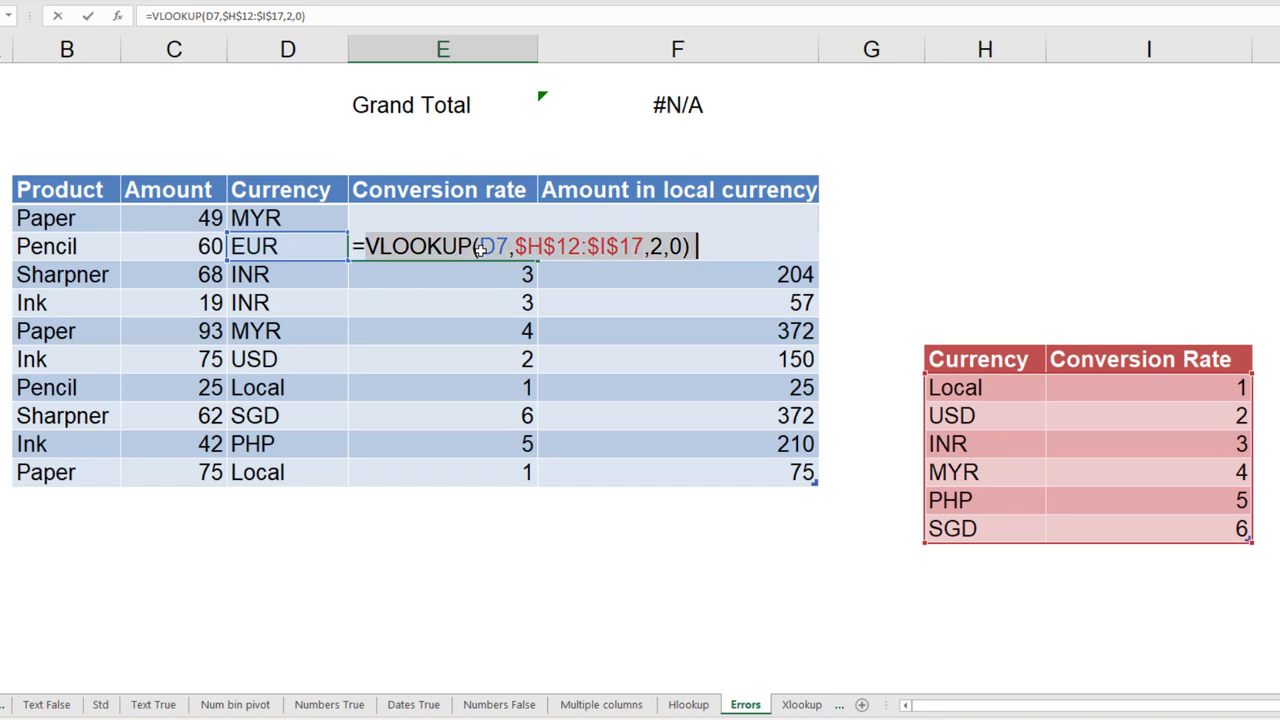
pyautogui.press('BackSpace')
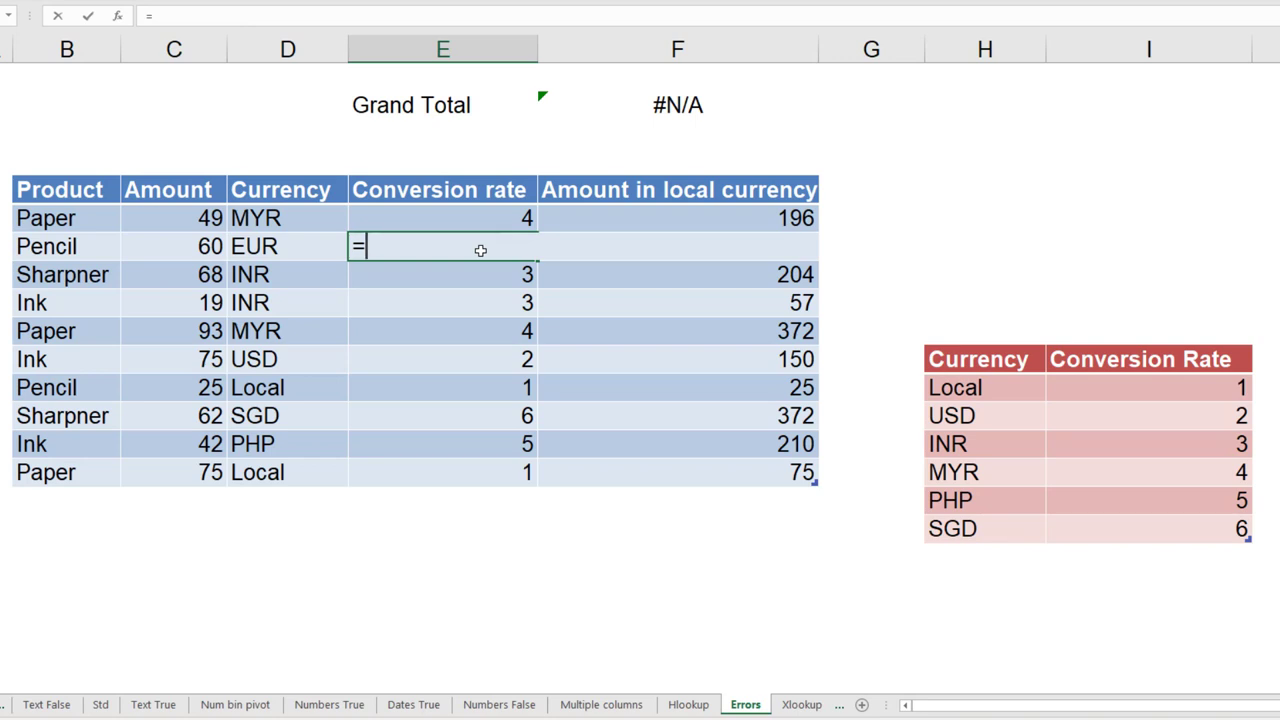
# - Enter =IF(ISERROR(VLOOKUP(D7,$H$12:$I$17,2,0)),0,VLOOKUP(D7,$H$12:$I$17,2,0)) in E7
pyautogui.write('if')
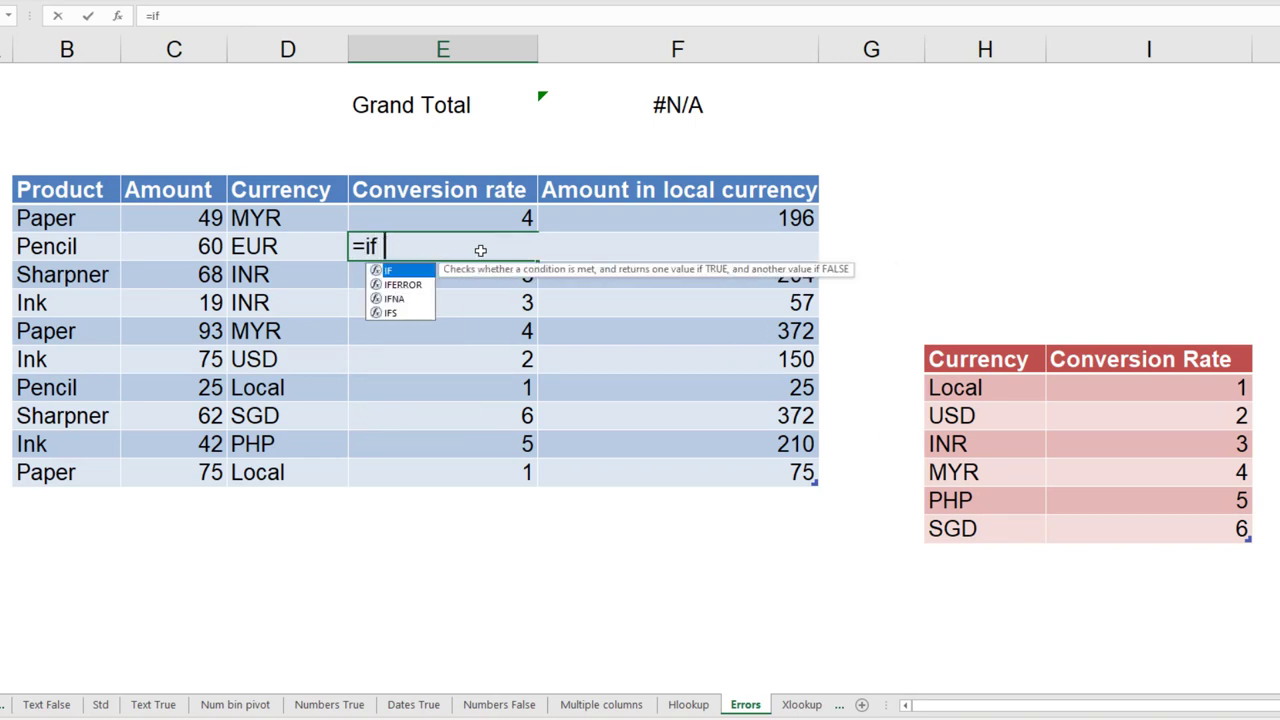
pyautogui.write('(iserror')
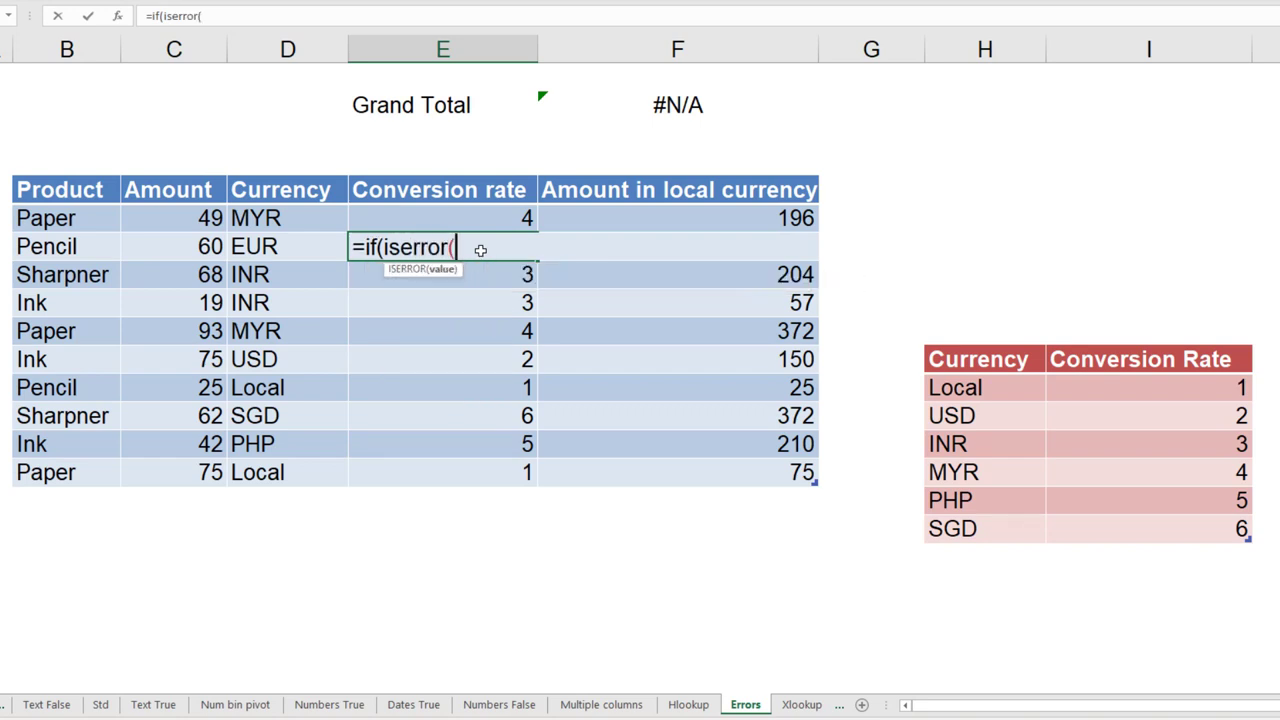
pyautogui.write('(')
pyautogui.hotkey('ctrl', 'v')
pyautogui.write('),')
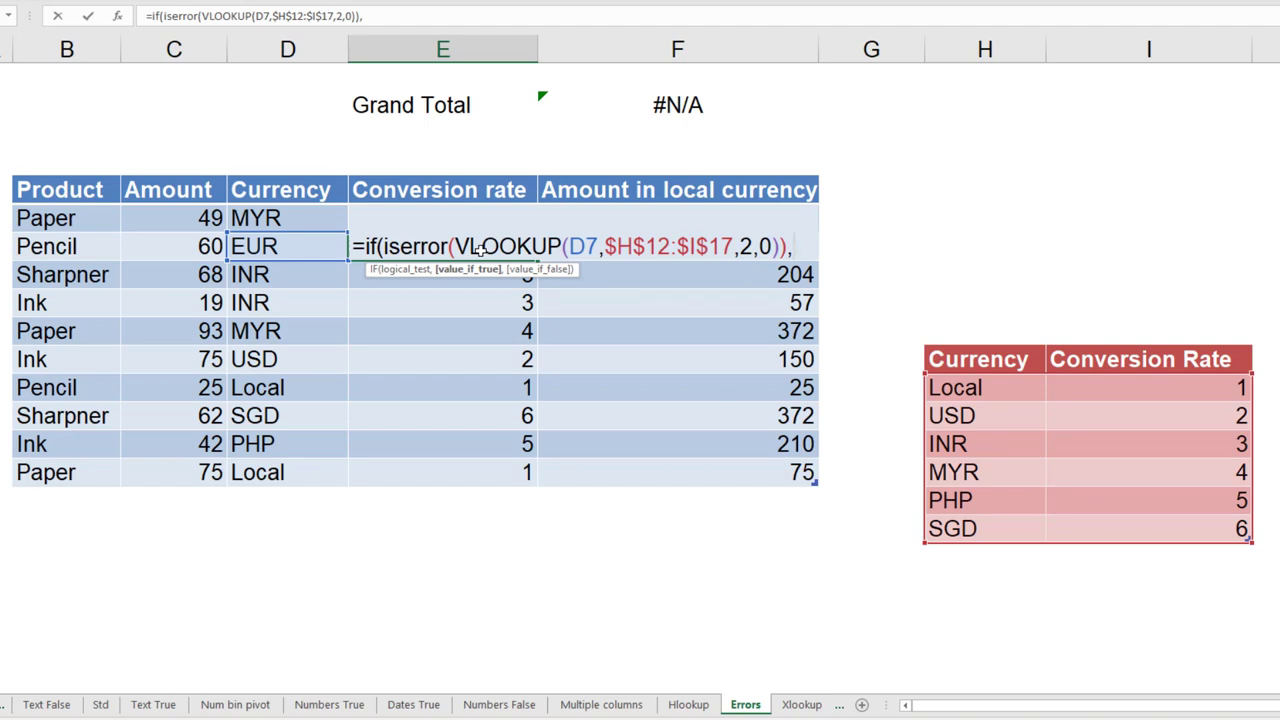
pyautogui.write('0,')
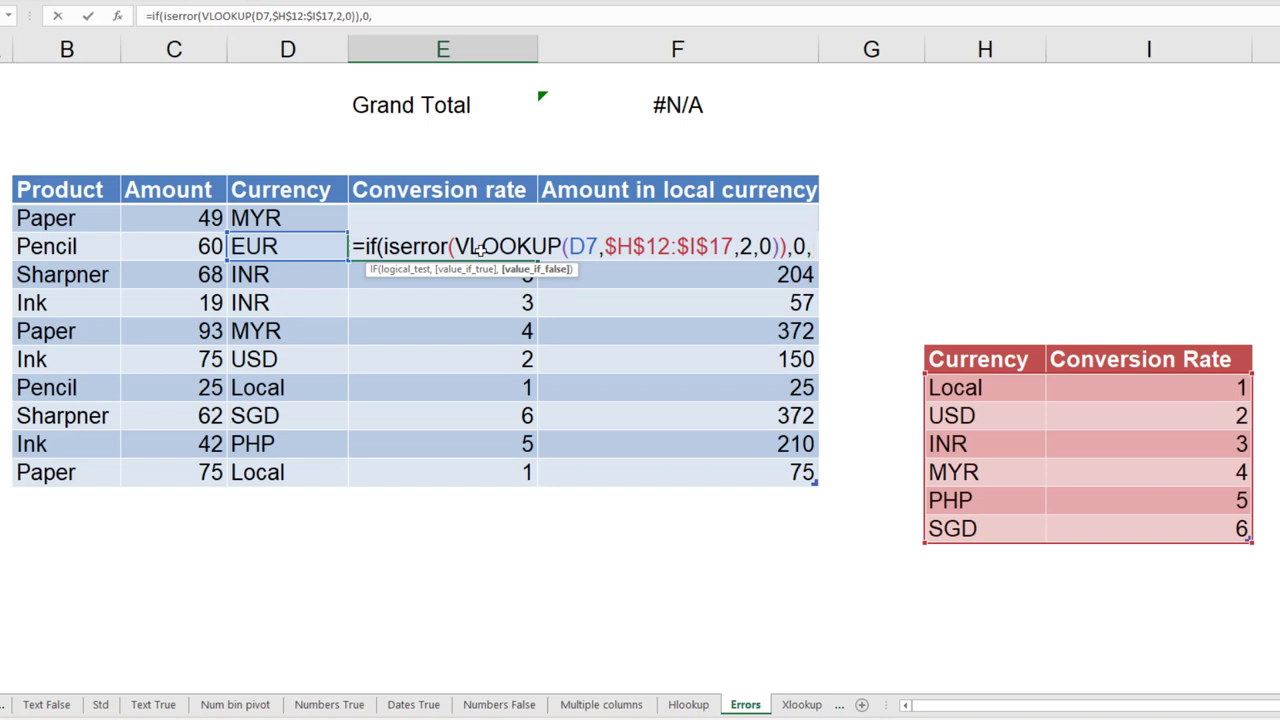
pyautogui.hotkey('ctrl', 'v')
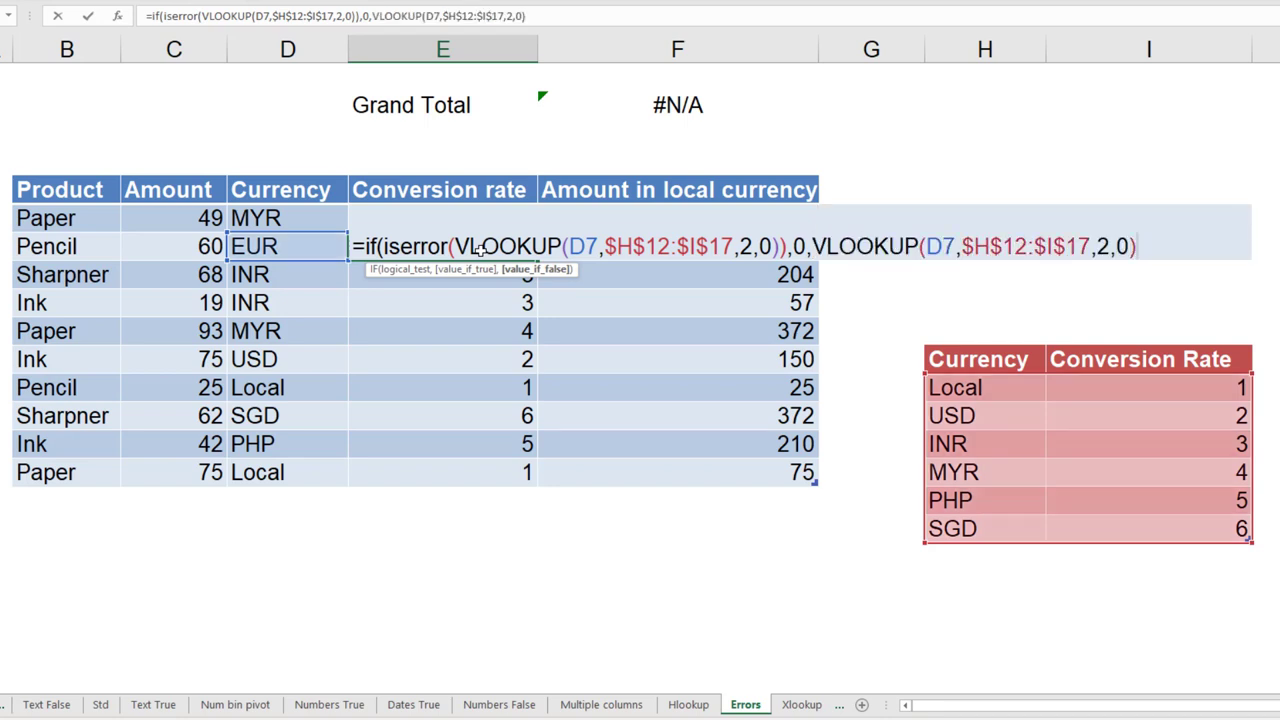
pyautogui.write(')')
pyautogui.press('Return')
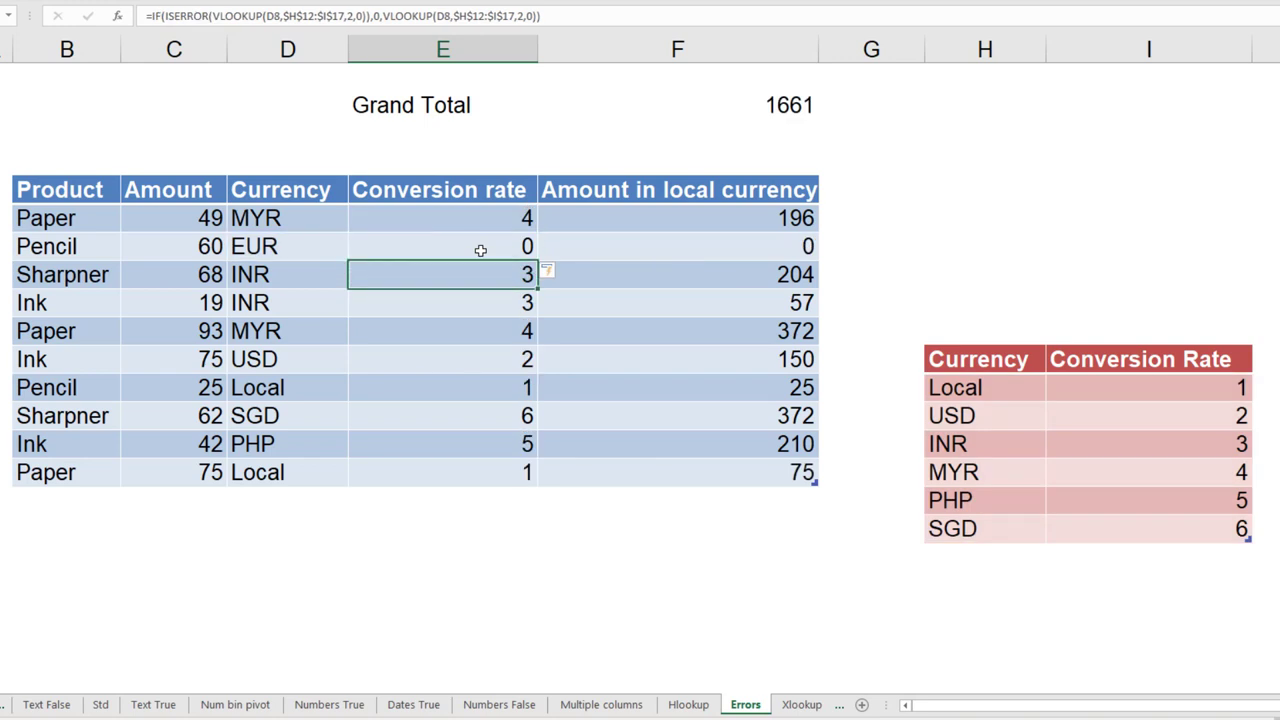
# - Review the E7 formula, then select all of it and start retyping it as =IFE
pyautogui.click(480, 250)
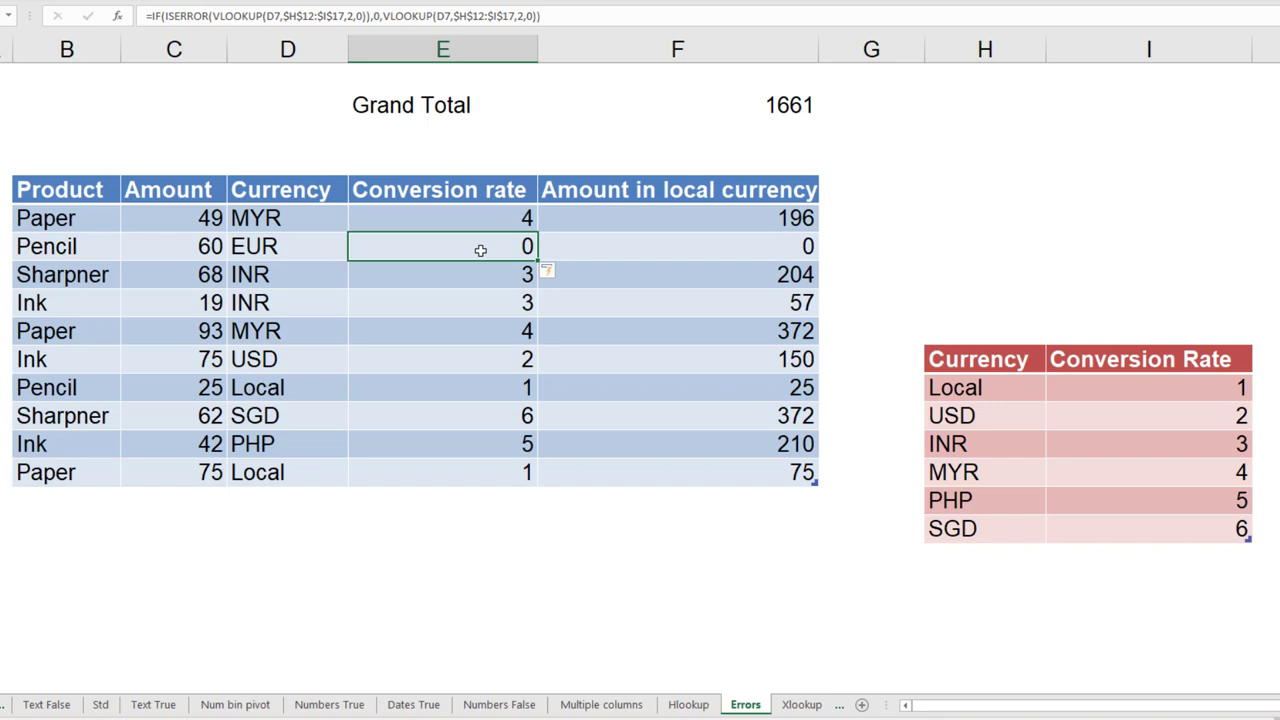
pyautogui.doubleClick(480, 250)
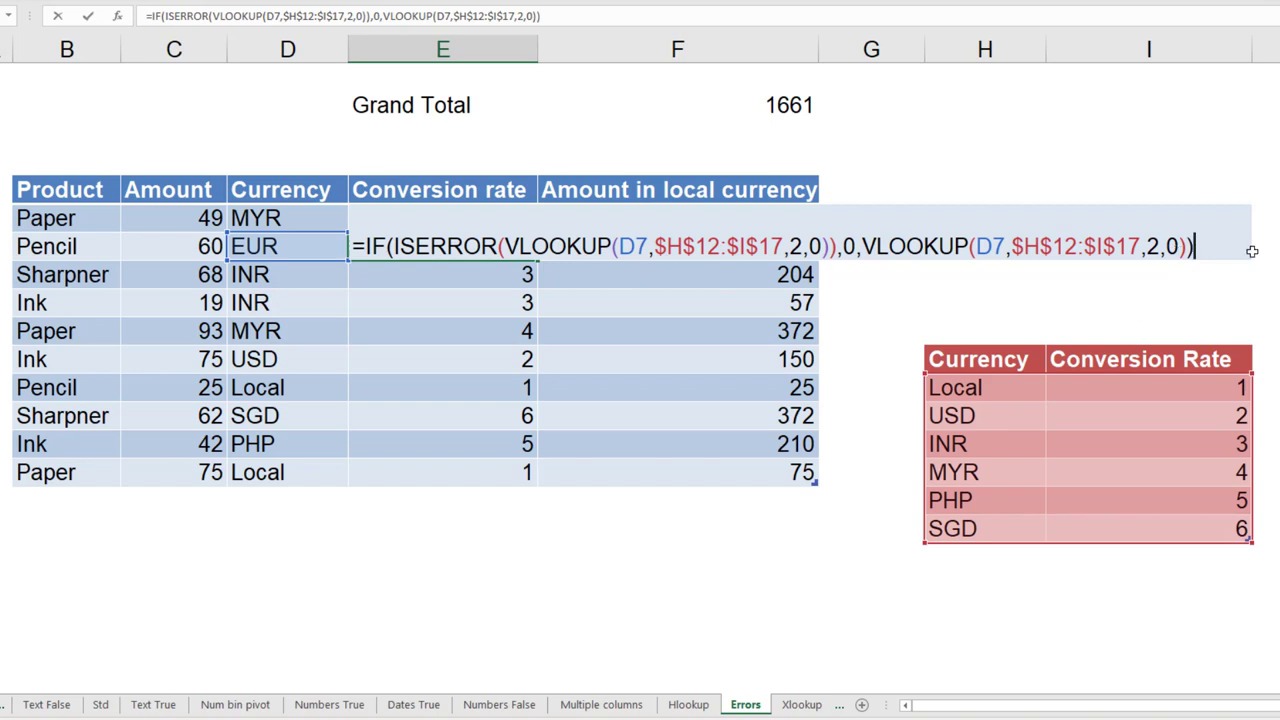
pyautogui.hotkey('ctrl', 'Return')
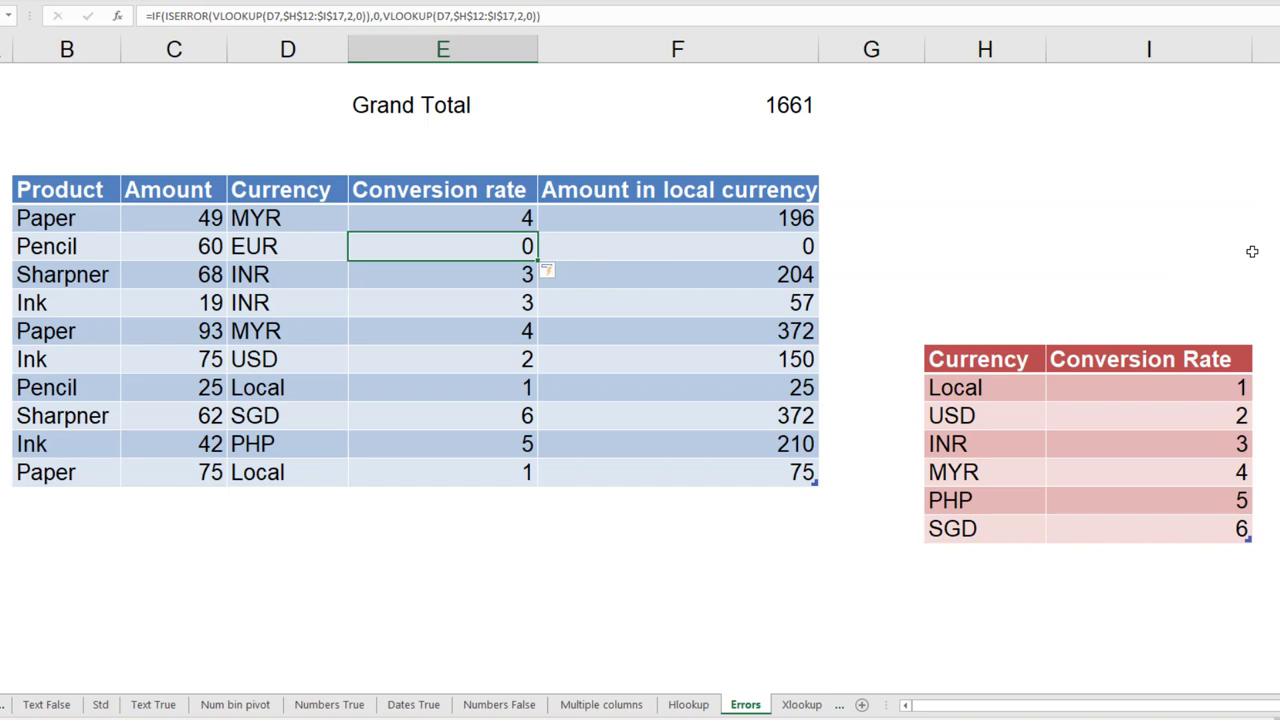
pyautogui.press('F2')
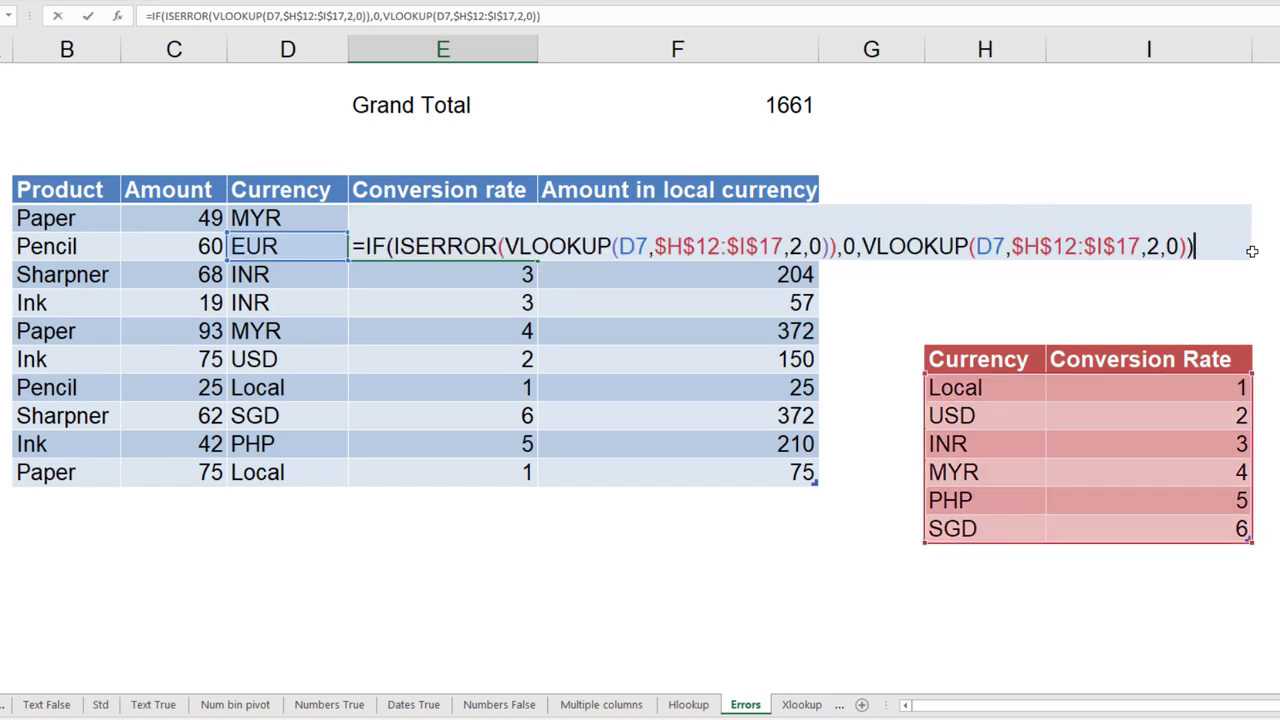
pyautogui.press('Home')
pyautogui.press('Right')
pyautogui.press('Right')
pyautogui.press('Right')
pyautogui.press('Right')
pyautogui.press('Right')
pyautogui.press('Right')
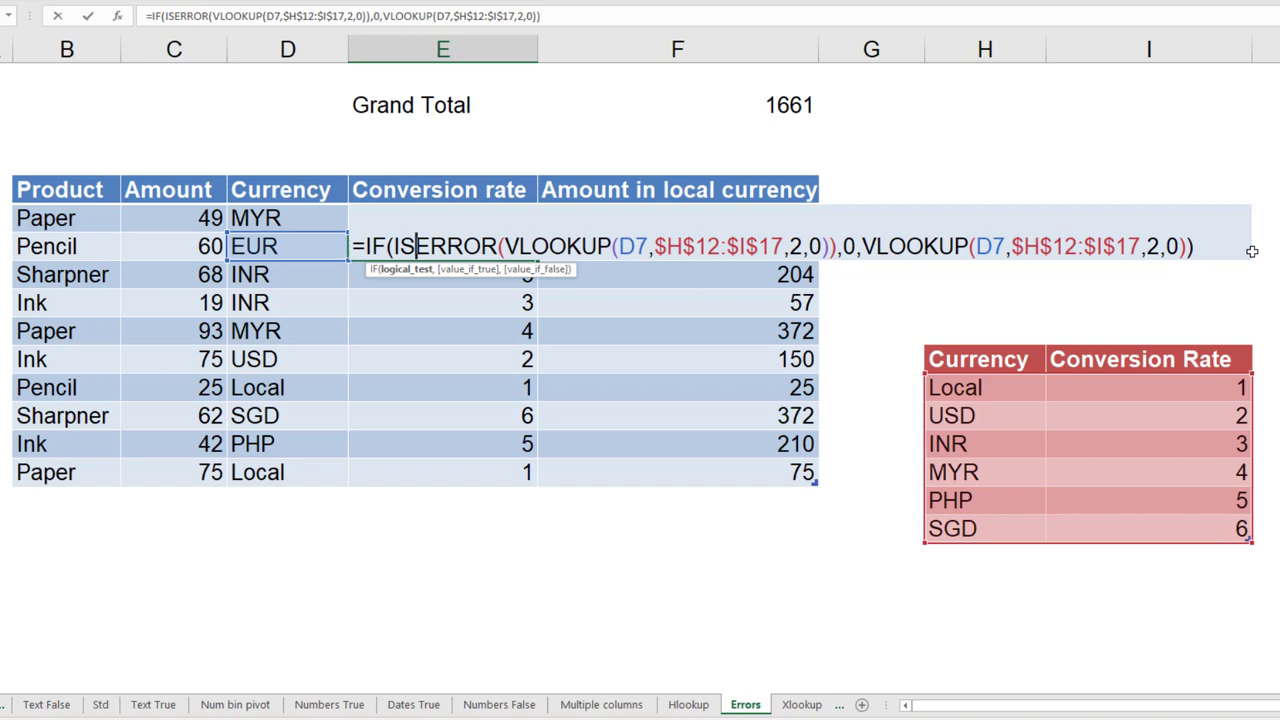
pyautogui.press('Home')
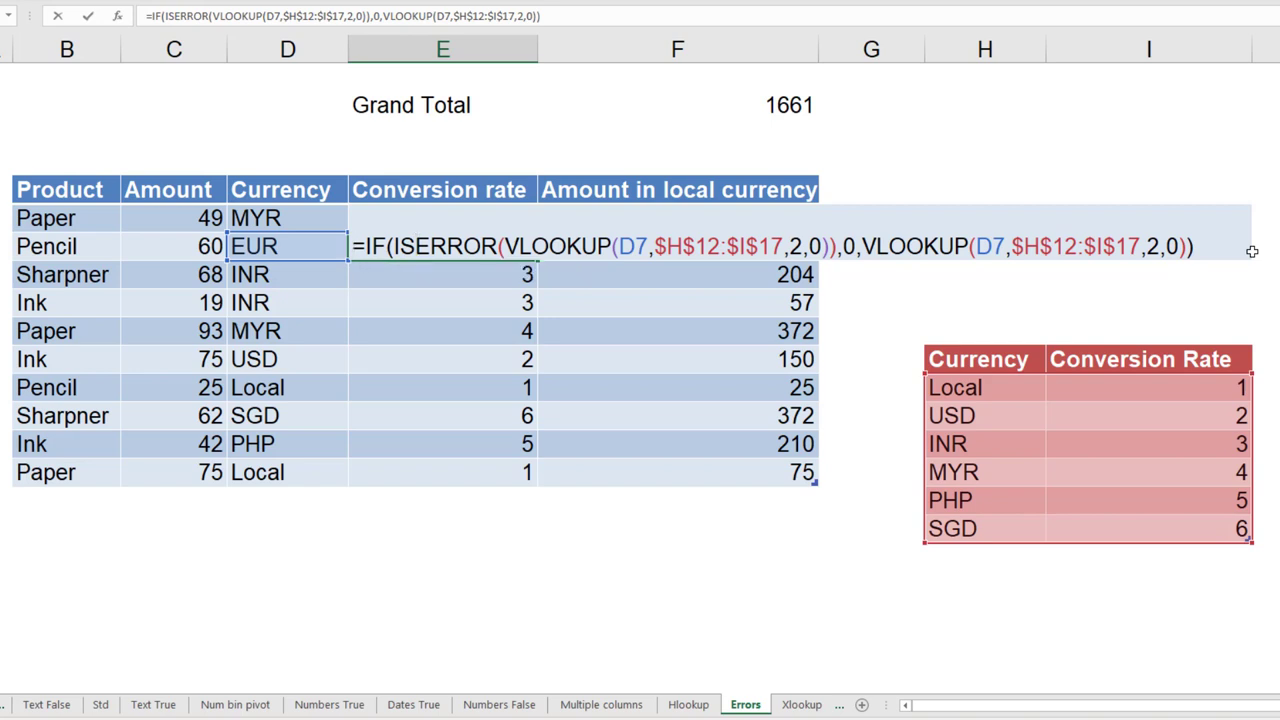
pyautogui.hotkey('shift', 'End')
pyautogui.write('=i')
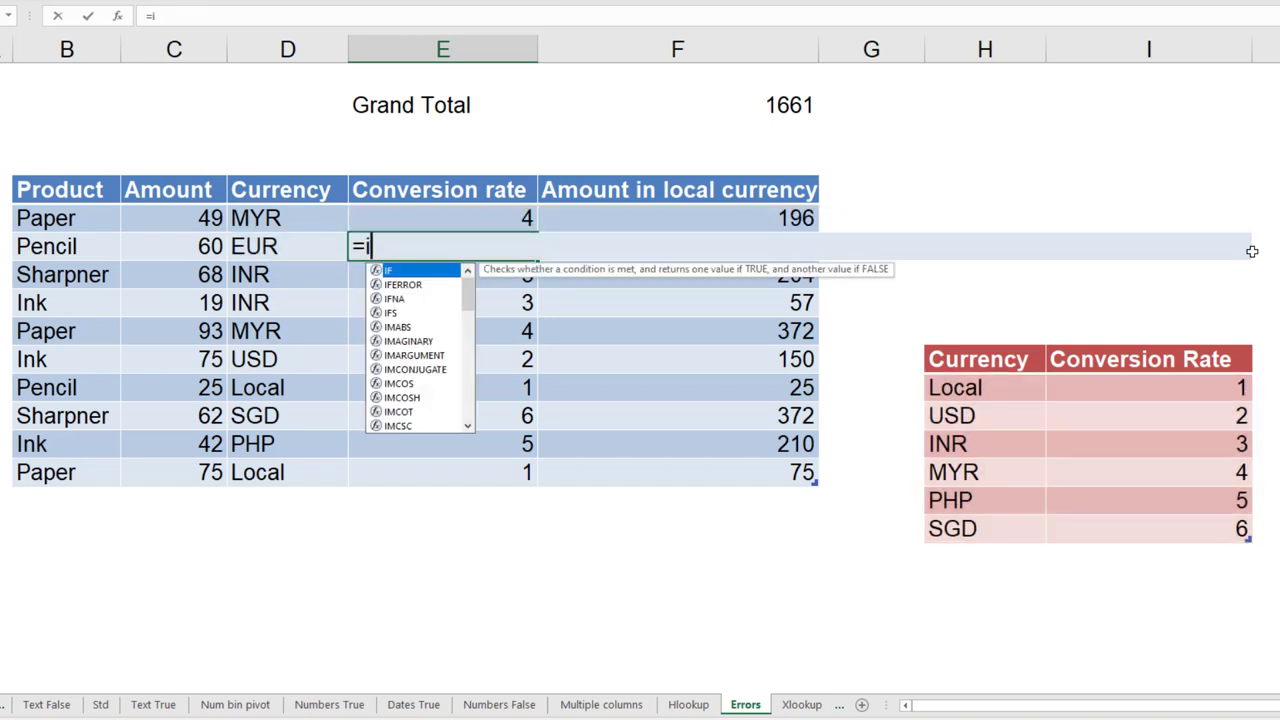
pyautogui.write('fe')
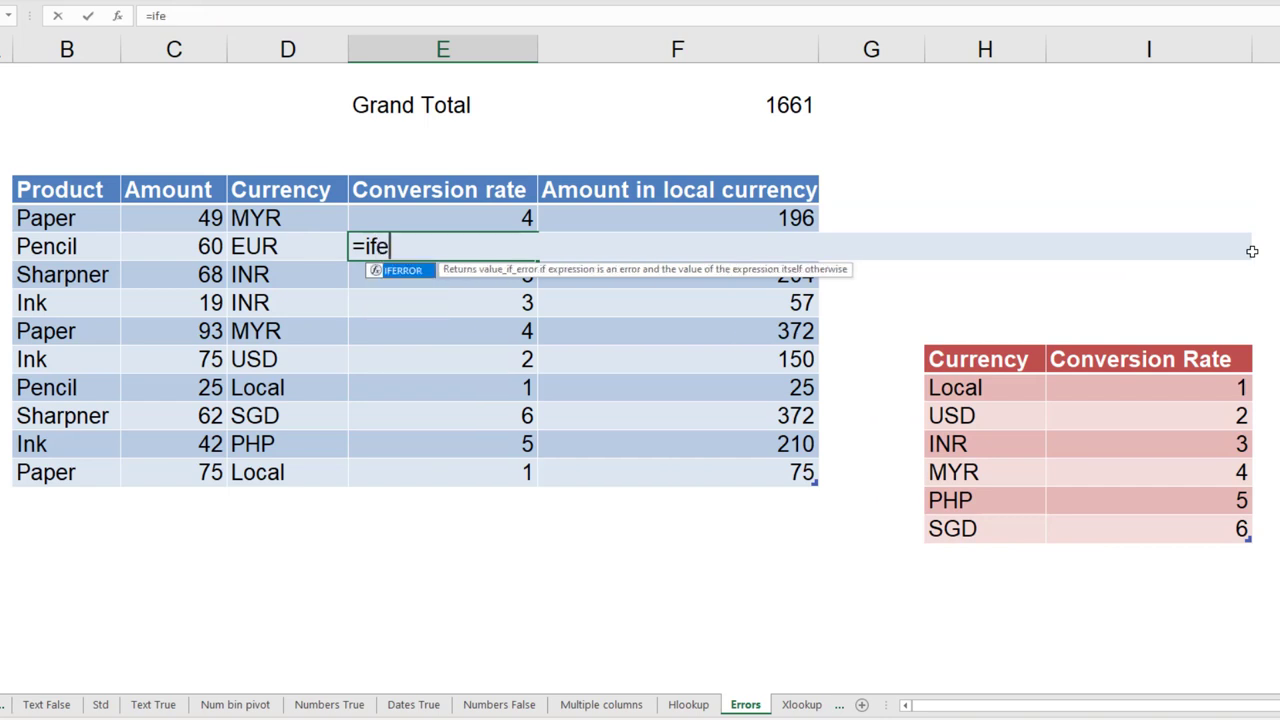
# - Complete =IFERROR(VLOOKUP(D7,$H$12:$I$17,2,0),0) in E7 and fill it down the column
pyautogui.press('Tab')
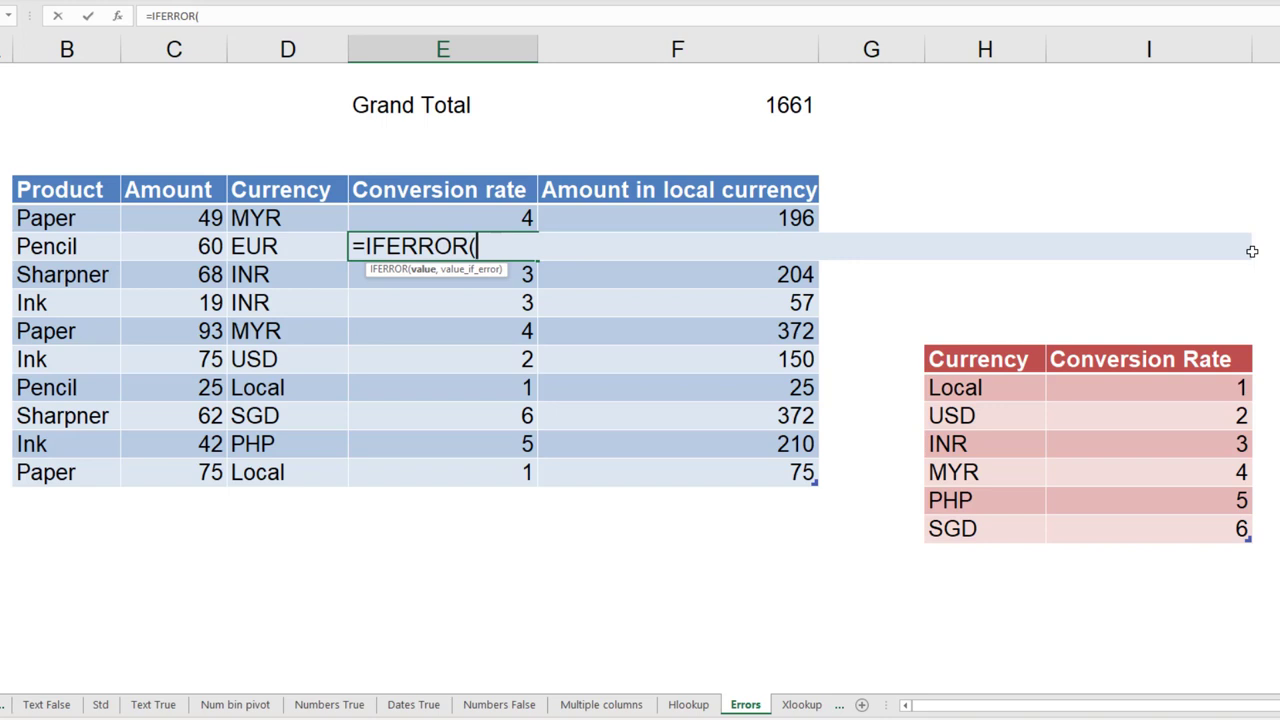
pyautogui.write('VLOOKUP(D7,$H$12:$I$17,2,0)')
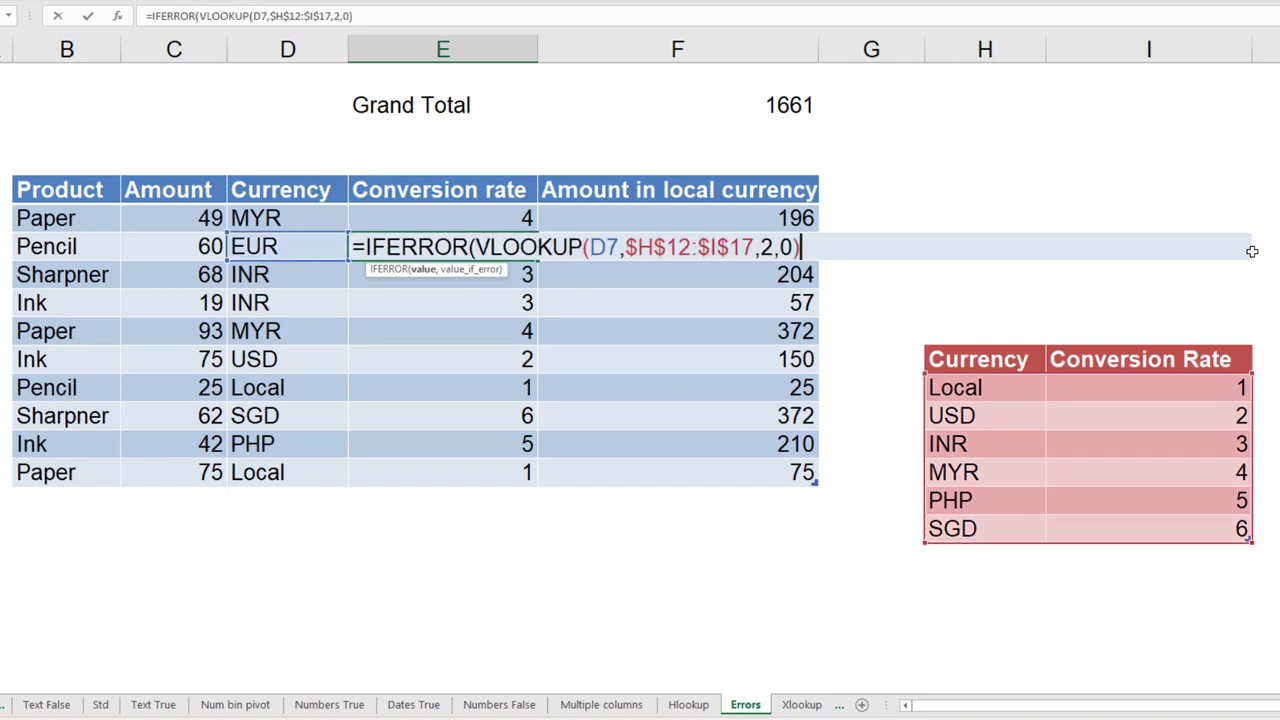
pyautogui.write(',')
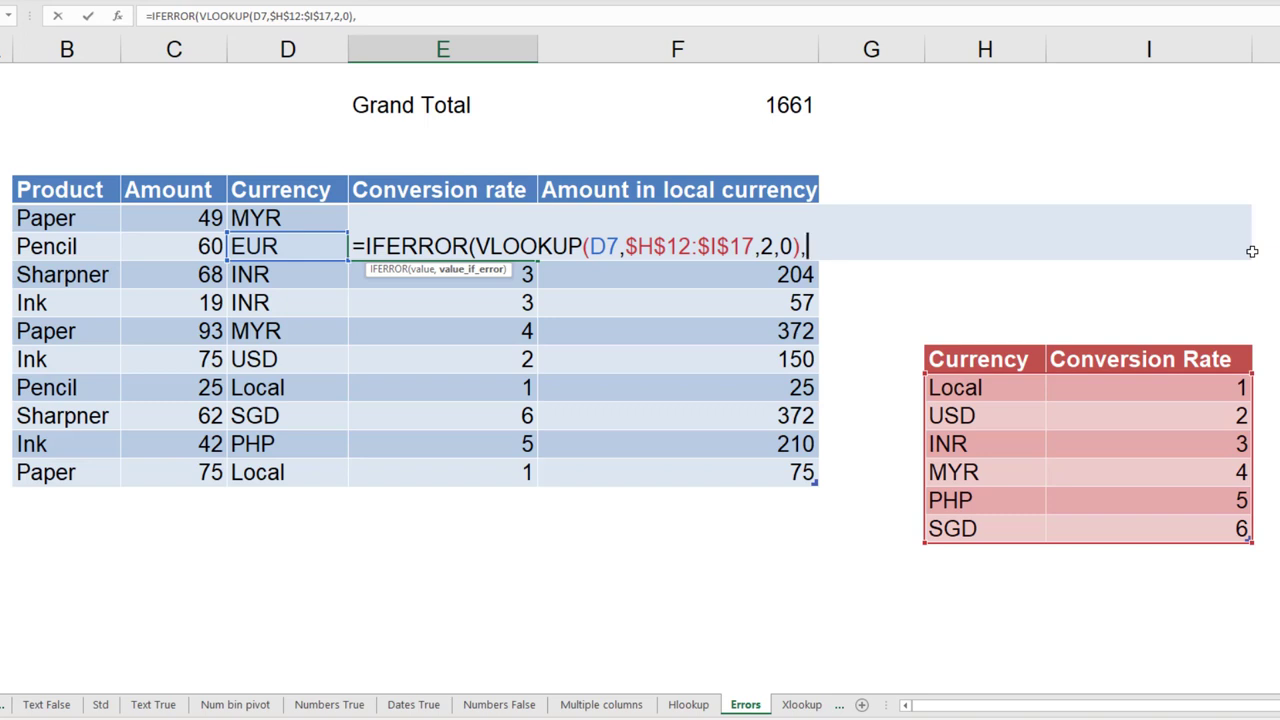
pyautogui.write('0')
pyautogui.write(')')
pyautogui.press('Return')
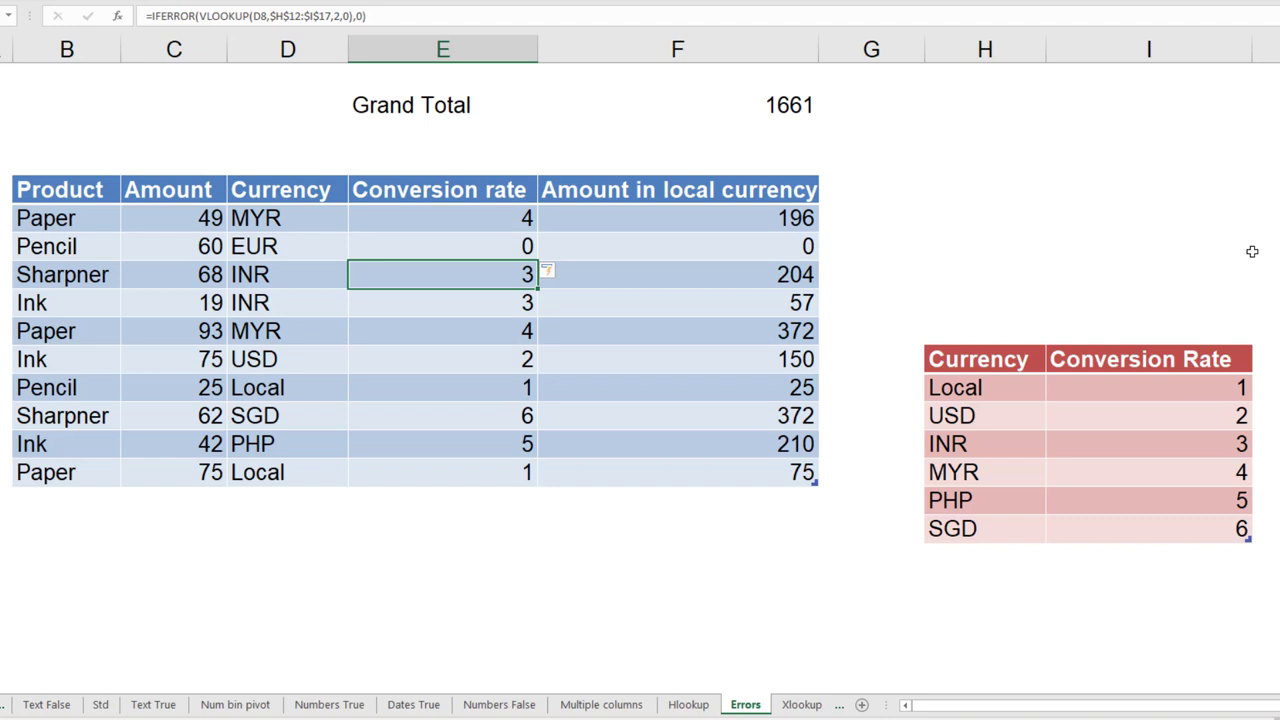
pyautogui.press('F2')
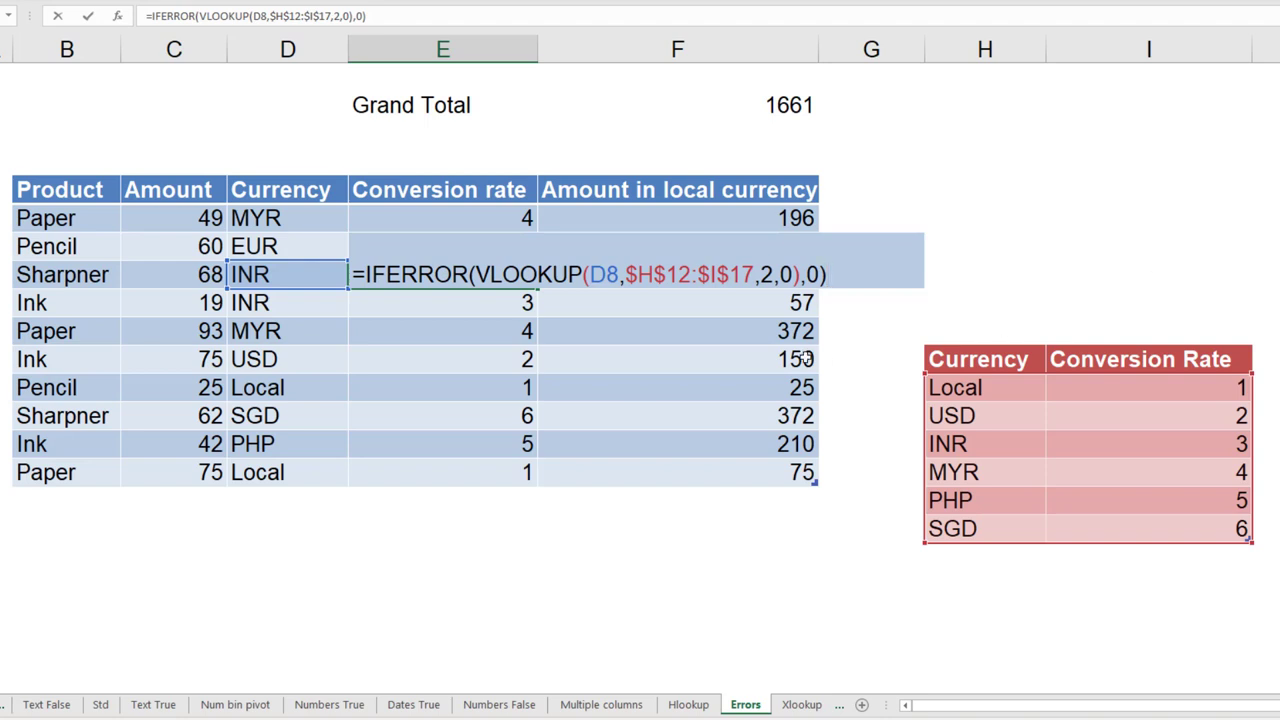
pyautogui.hotkey('ctrl', 'Return')
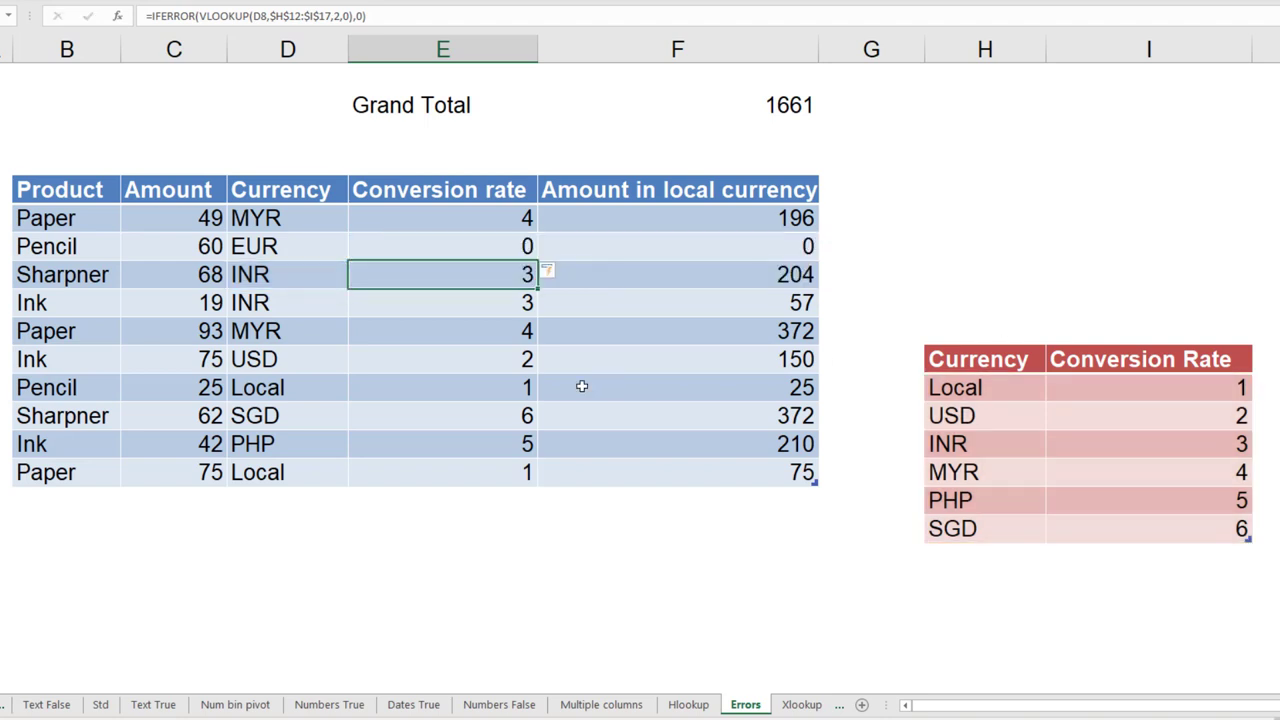